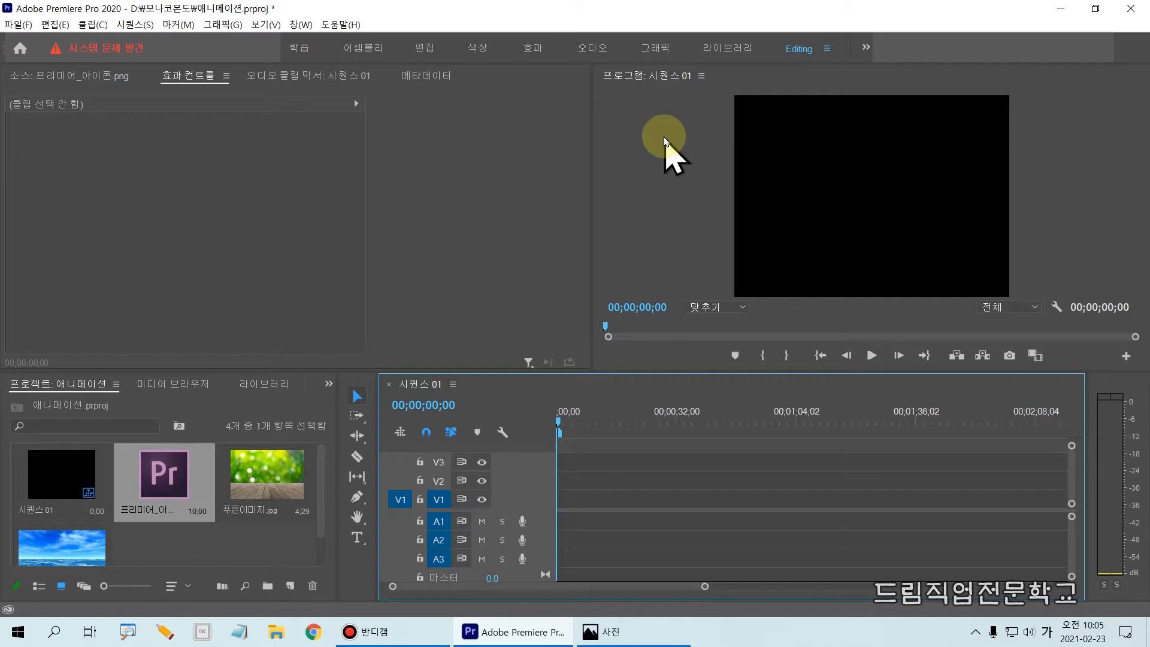
# Place the green background image 푸른이미지.jpg on track V2 at the start of the sequence
pyautogui.click(276, 500)
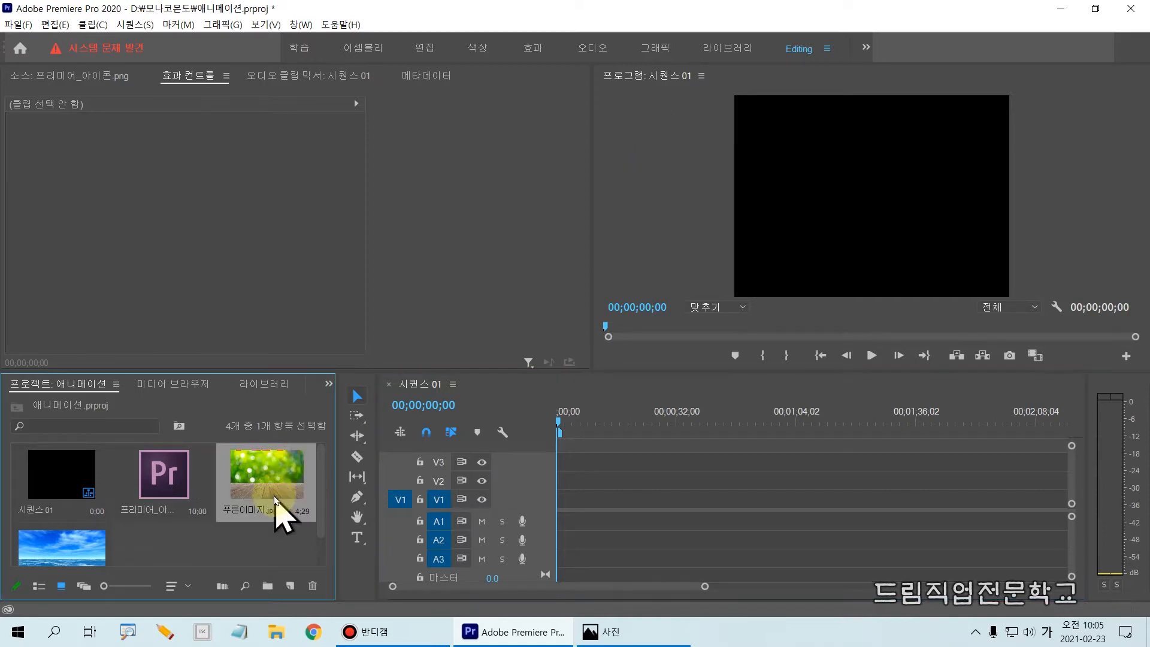
pyautogui.moveTo(211, 419); pyautogui.dragTo(339, 558)
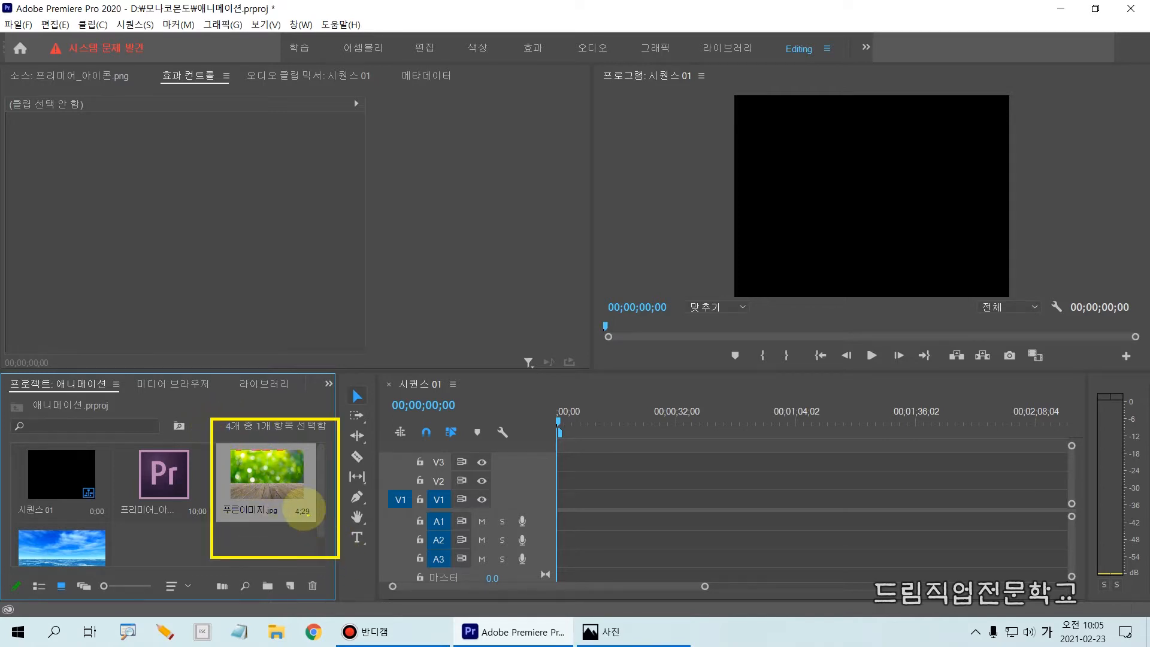
pyautogui.moveTo(290, 508)
pyautogui.mouseDown()
pyautogui.moveTo(404, 498)
pyautogui.moveTo(419, 480)
pyautogui.moveTo(439, 481)
pyautogui.moveTo(434, 472)
pyautogui.moveTo(458, 481)
pyautogui.moveTo(434, 486)
pyautogui.mouseUp()
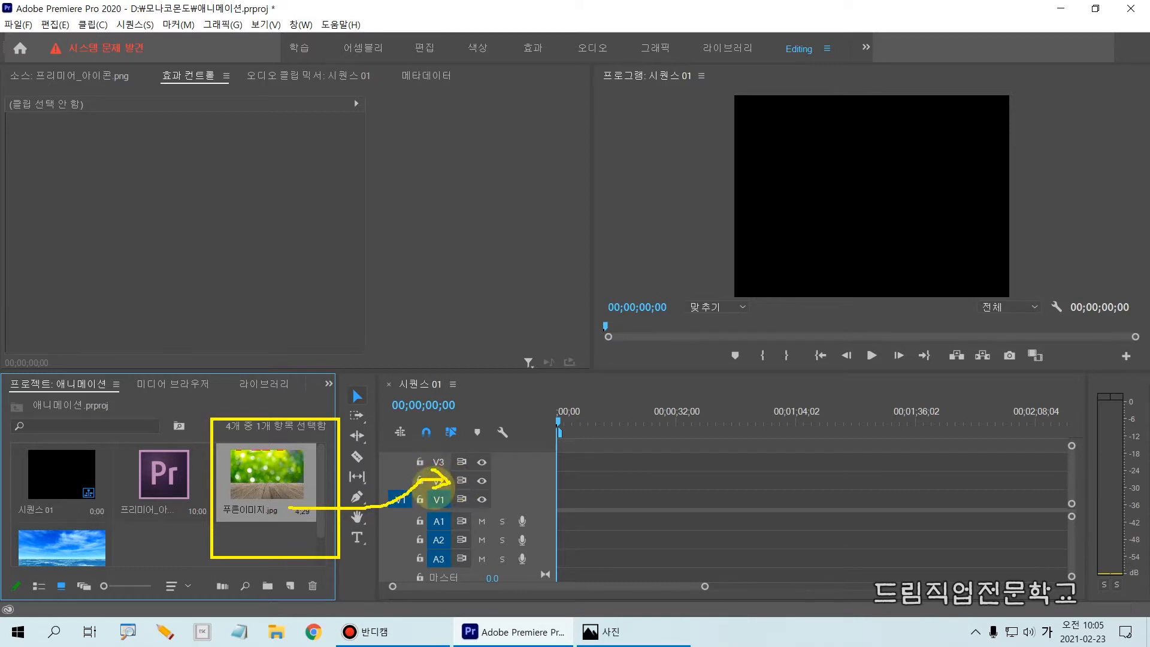
pyautogui.moveTo(287, 480)
pyautogui.mouseDown()
pyautogui.moveTo(501, 513)
pyautogui.moveTo(552, 496)
pyautogui.moveTo(560, 479)
pyautogui.mouseUp()
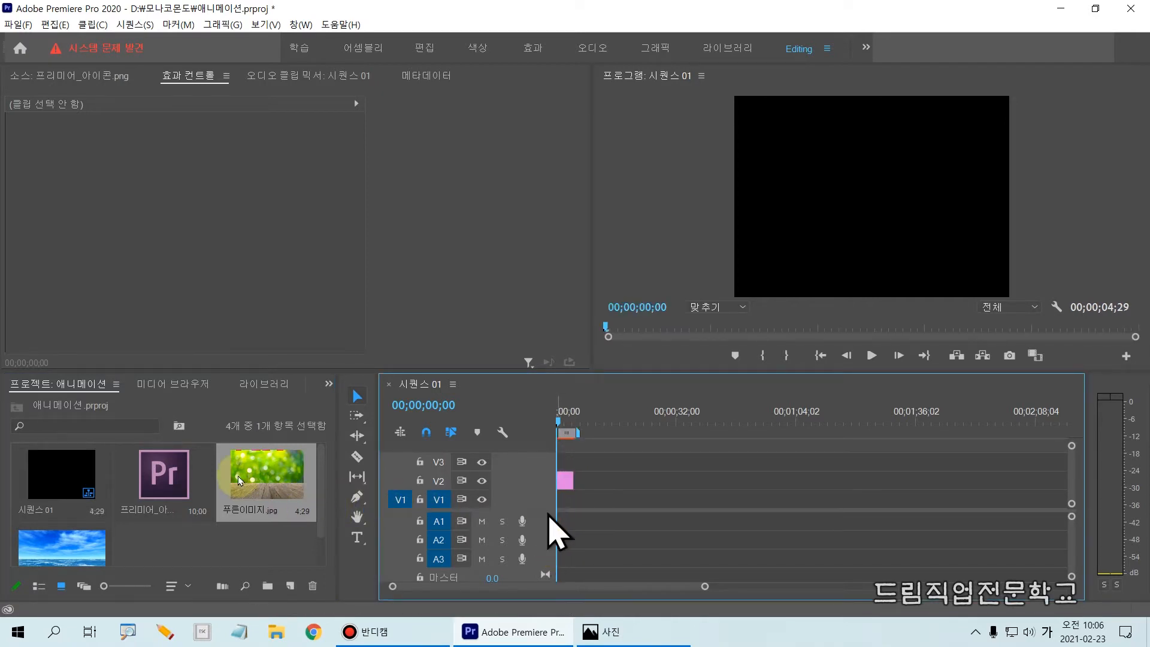
# Fit the 푸른이미지.jpg clip on V2 to the frame size, and set its scale to 15
pyautogui.moveTo(206, 427); pyautogui.dragTo(339, 527)
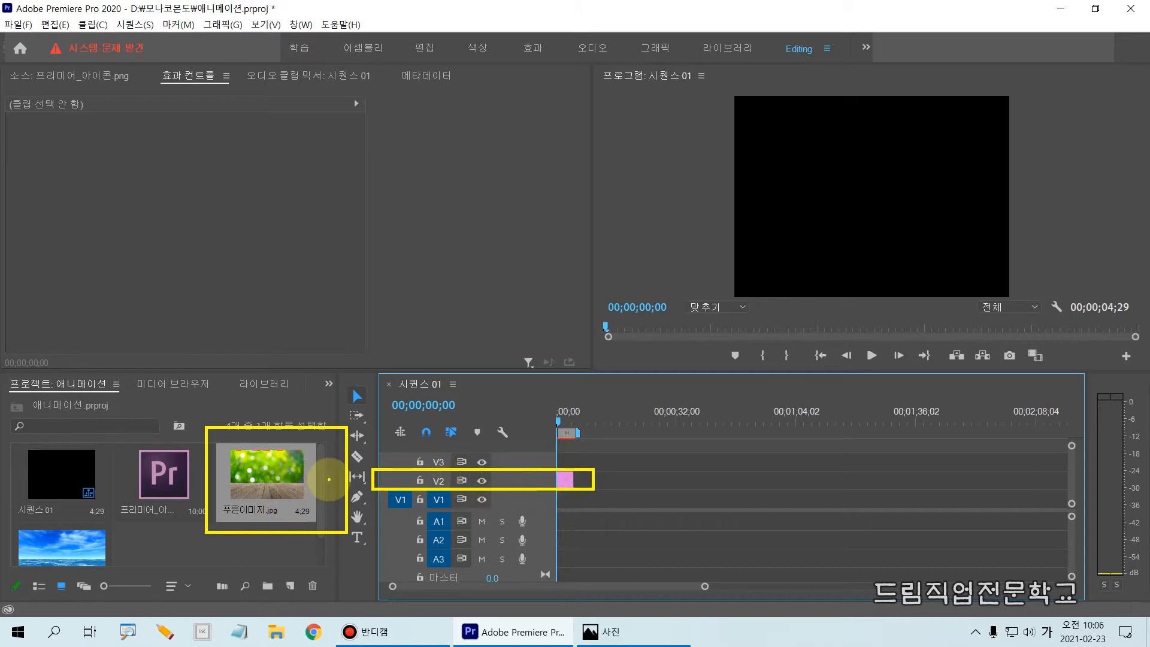
pyautogui.moveTo(323, 482); pyautogui.dragTo(392, 481)
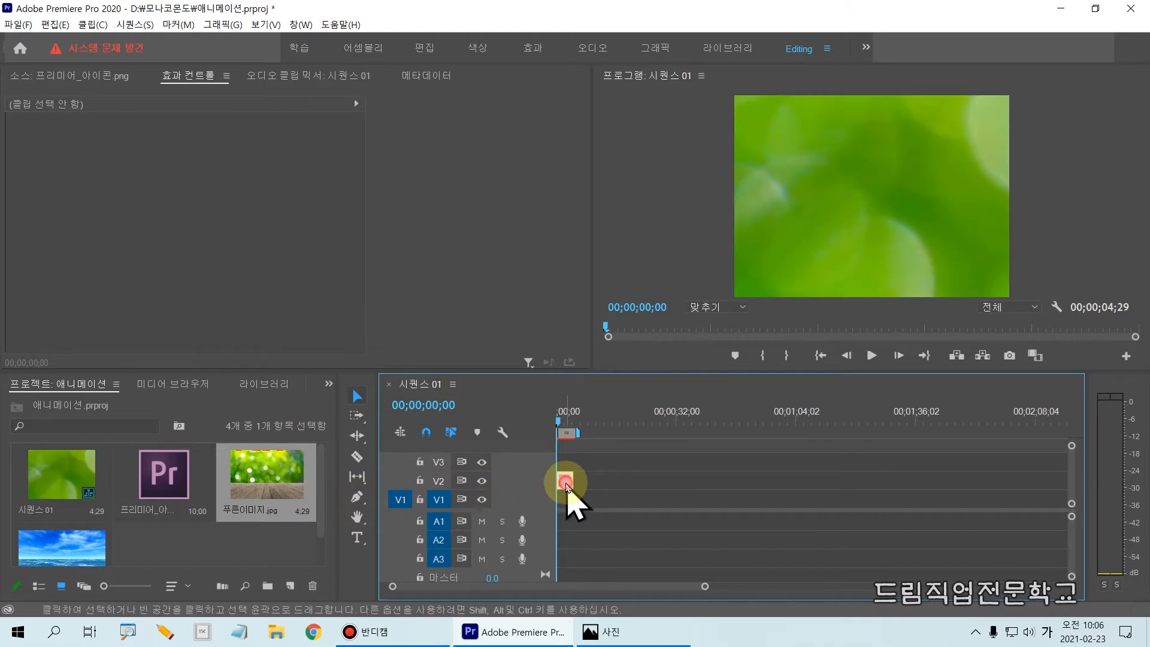
pyautogui.click(565, 480)
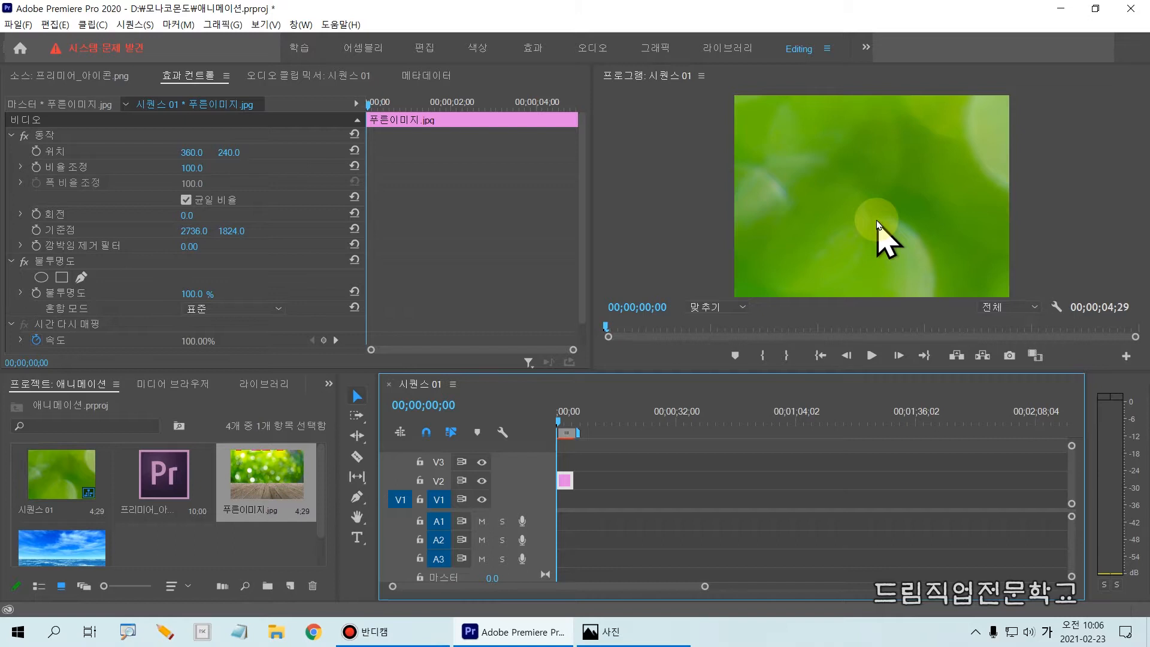
pyautogui.rightClick(566, 487)
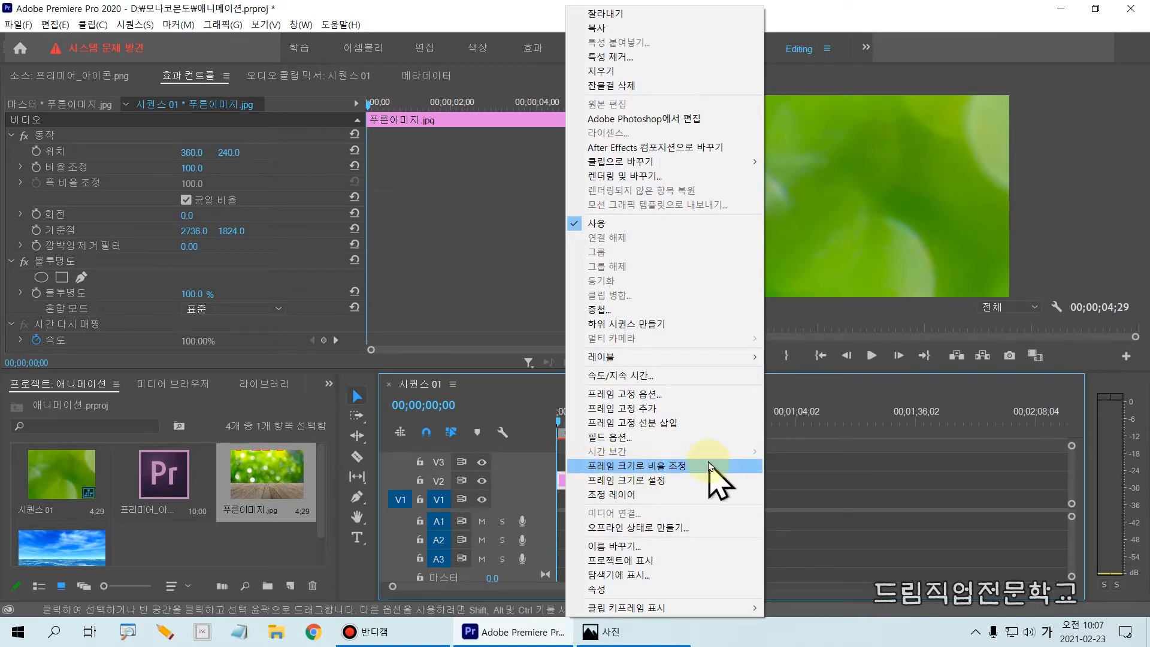
pyautogui.click(634, 482)
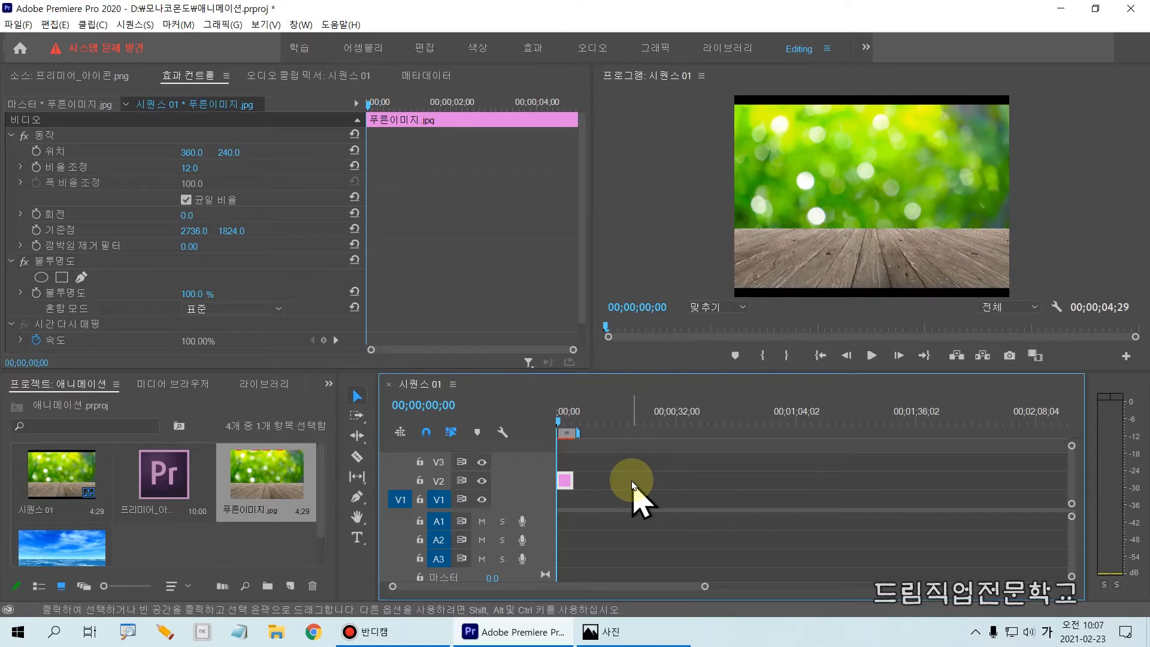
pyautogui.click(791, 214)
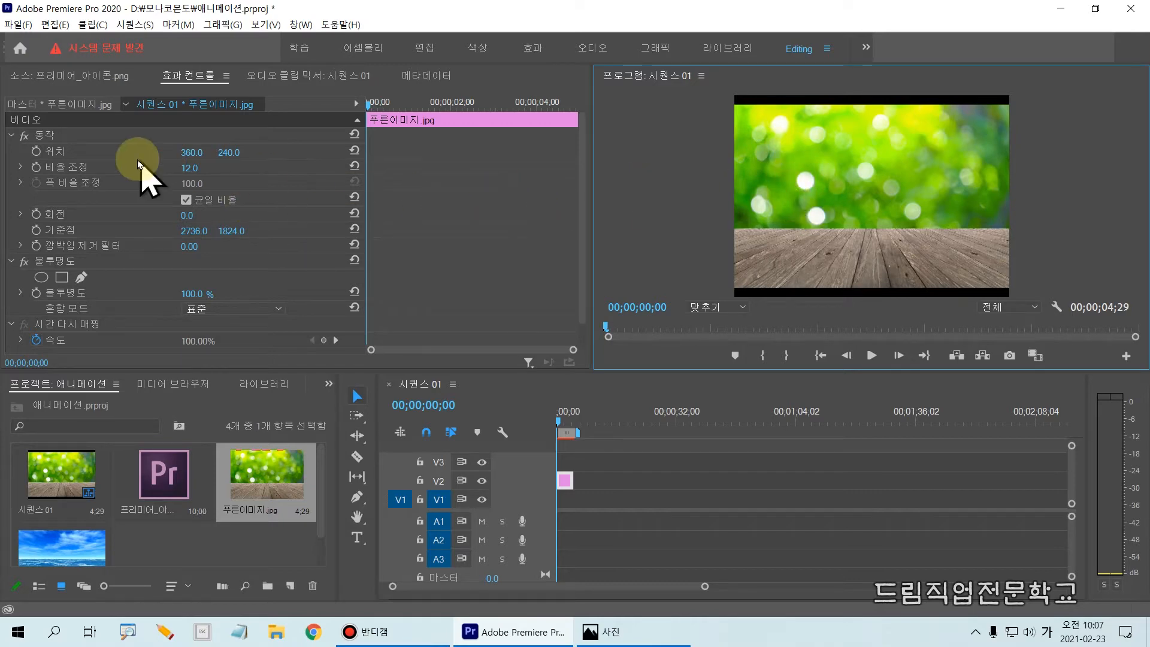
pyautogui.click(189, 171)
pyautogui.write('15')
pyautogui.press('Return')
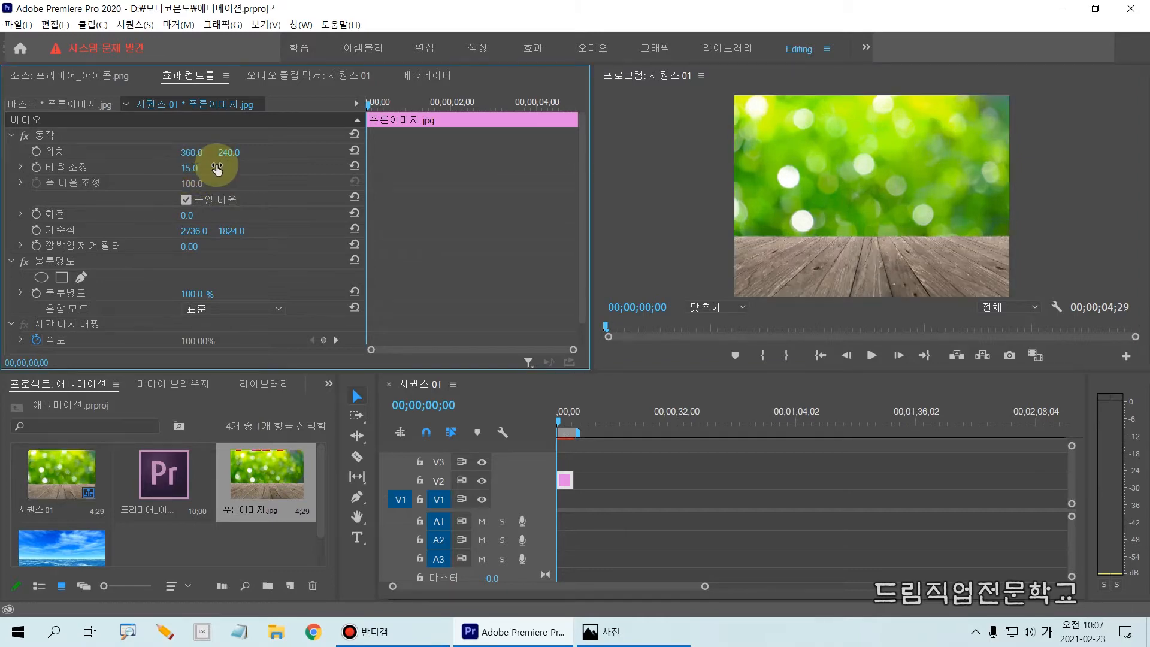
pyautogui.click(658, 217)
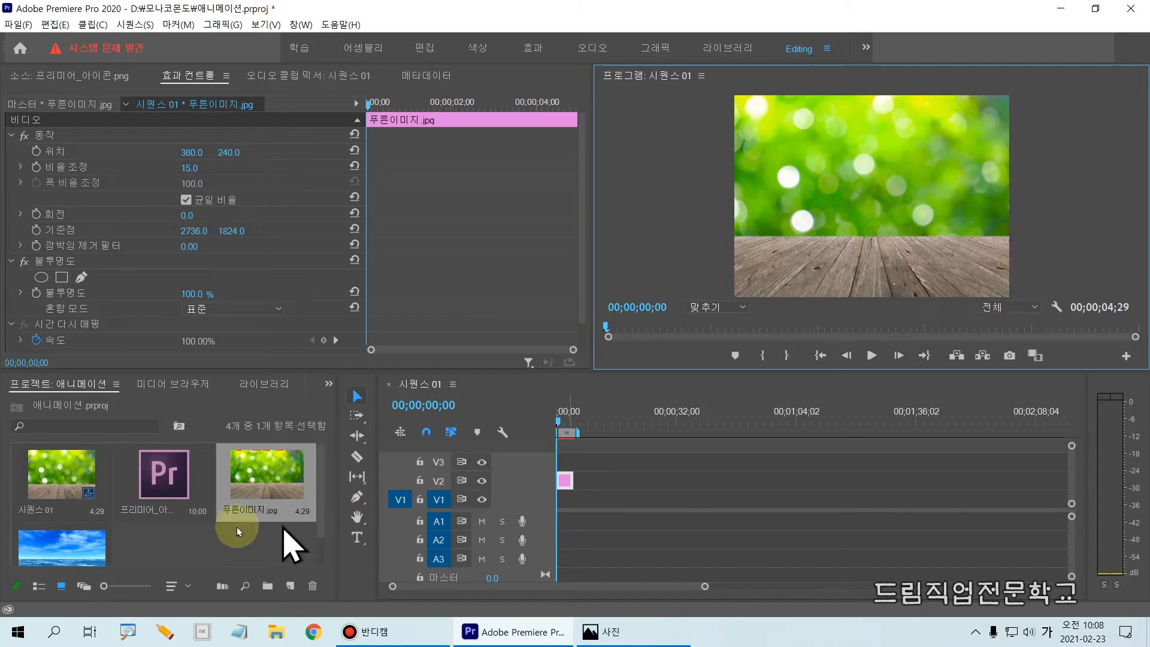
# Place the 3d_ocean video with its audio on tracks V1 and A1 at the start of the sequence
pyautogui.click(98, 556)
pyautogui.scroll(-1, 143, 563)
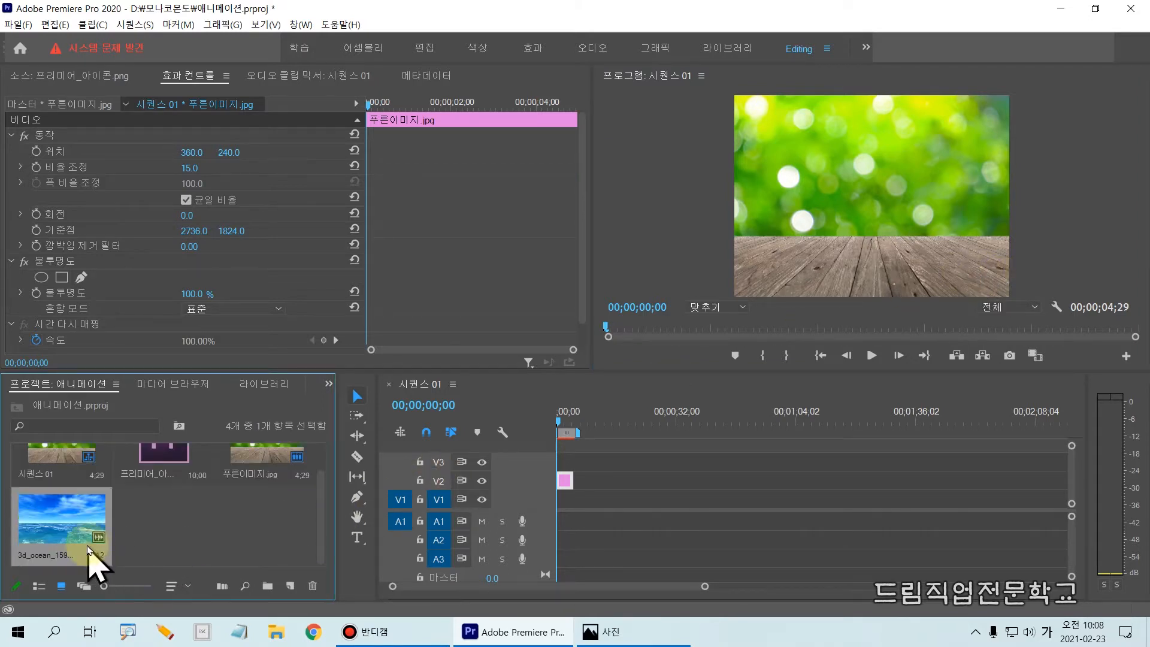
pyautogui.moveTo(3, 480); pyautogui.dragTo(151, 581)
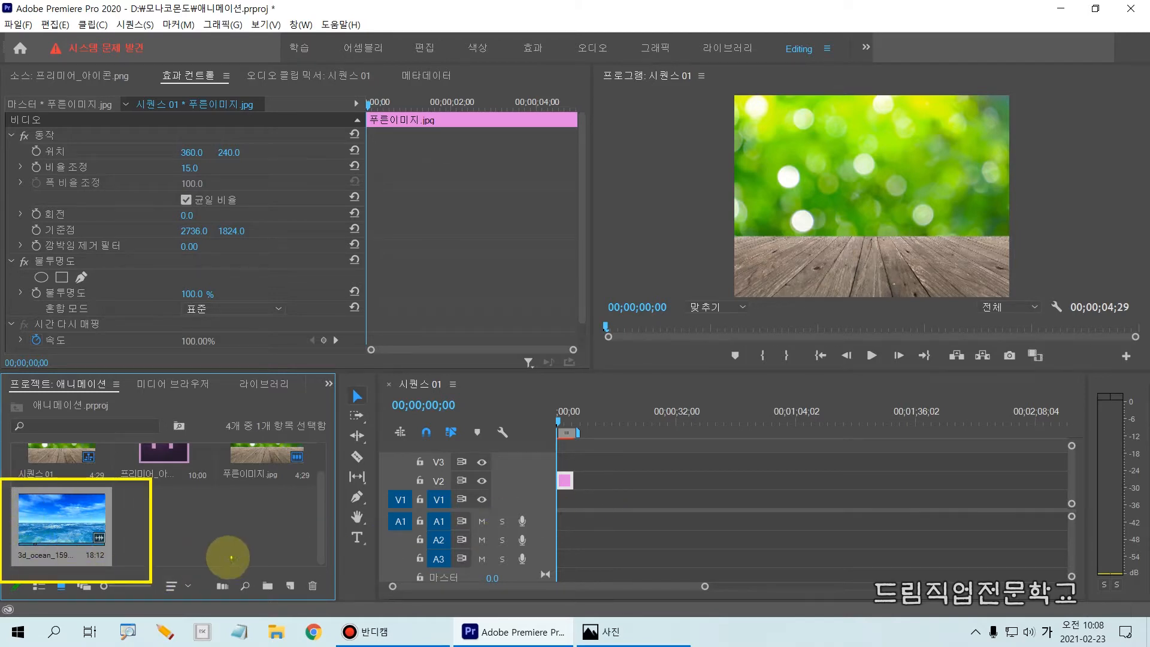
pyautogui.moveTo(565, 500); pyautogui.dragTo(139, 561)
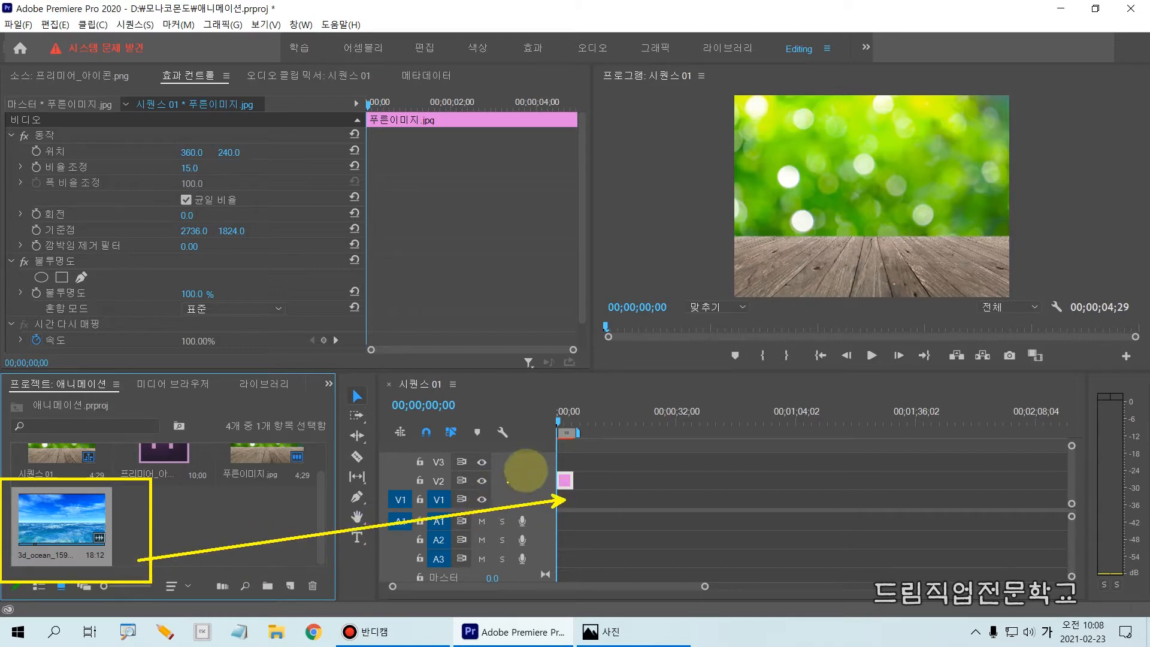
pyautogui.moveTo(378, 488)
pyautogui.mouseDown()
pyautogui.moveTo(431, 526)
pyautogui.moveTo(580, 539)
pyautogui.mouseUp()
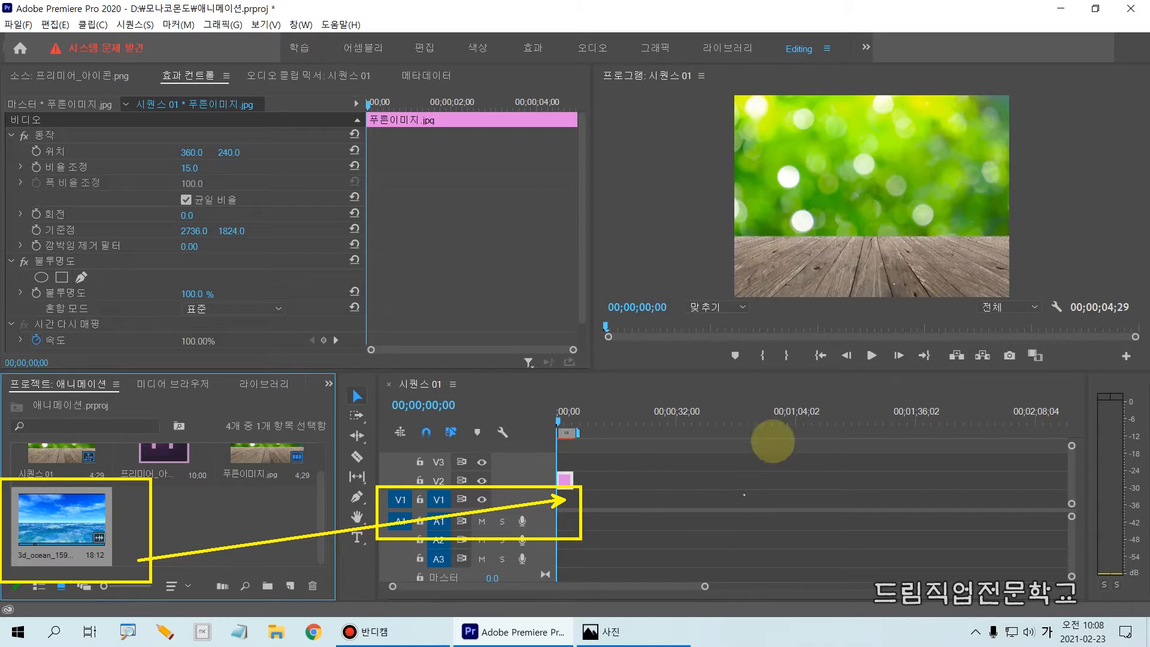
pyautogui.press('Escape')
pyautogui.moveTo(84, 534); pyautogui.dragTo(561, 509)
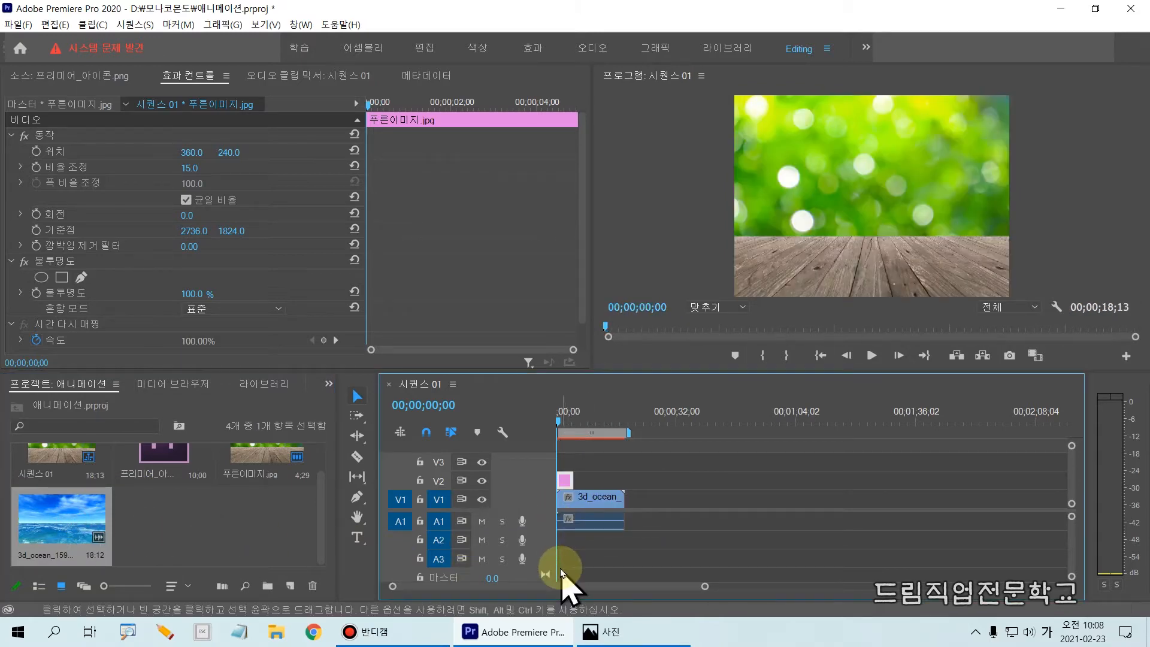
# Extend the 푸른이미지.jpg clip on V2 to end together with the ocean clip on V1
pyautogui.moveTo(560, 421); pyautogui.dragTo(561, 421)
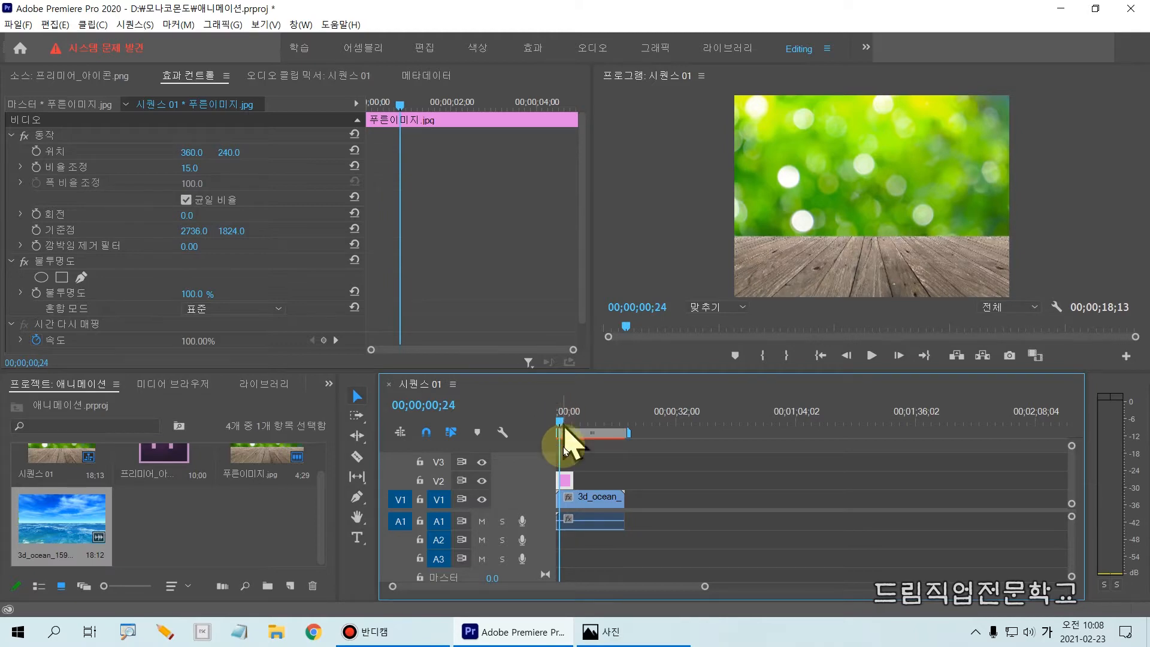
pyautogui.moveTo(543, 479); pyautogui.dragTo(658, 535)
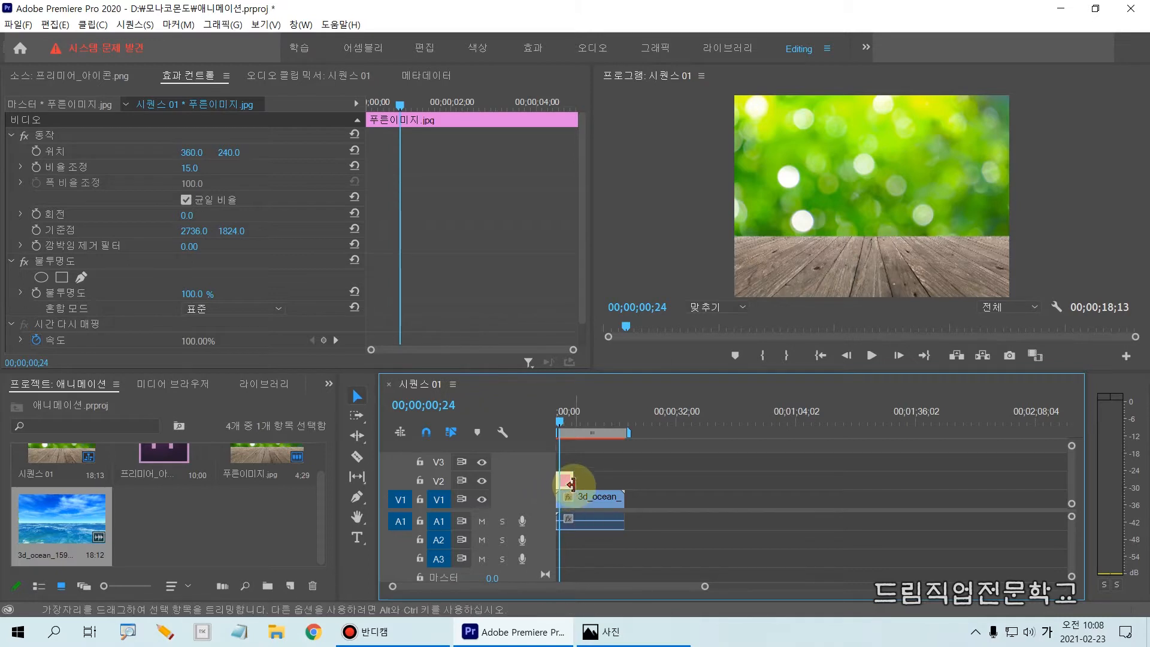
pyautogui.moveTo(568, 479); pyautogui.dragTo(620, 486)
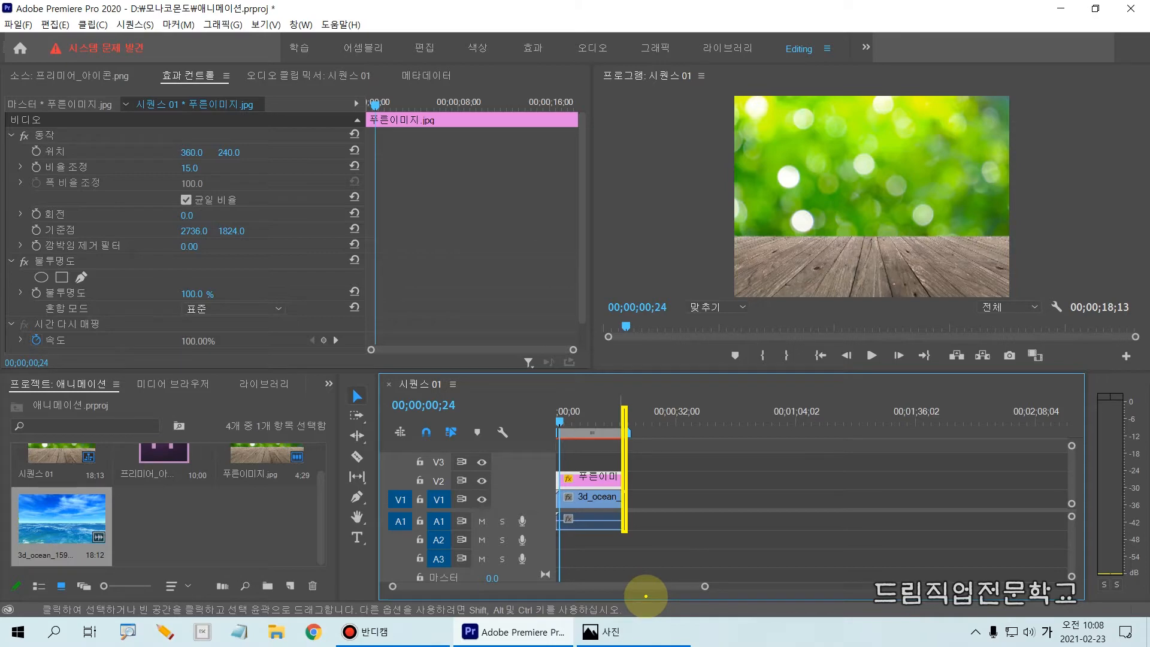
pyautogui.click(591, 500)
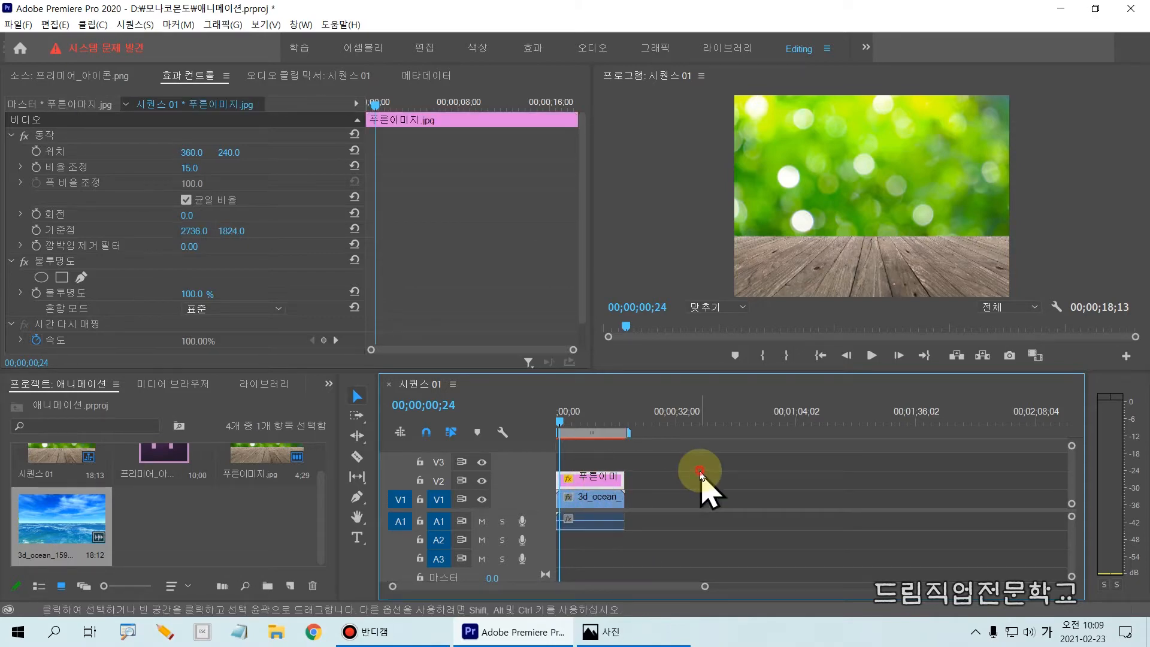
pyautogui.click(706, 480)
pyautogui.click(604, 502)
pyautogui.click(595, 481)
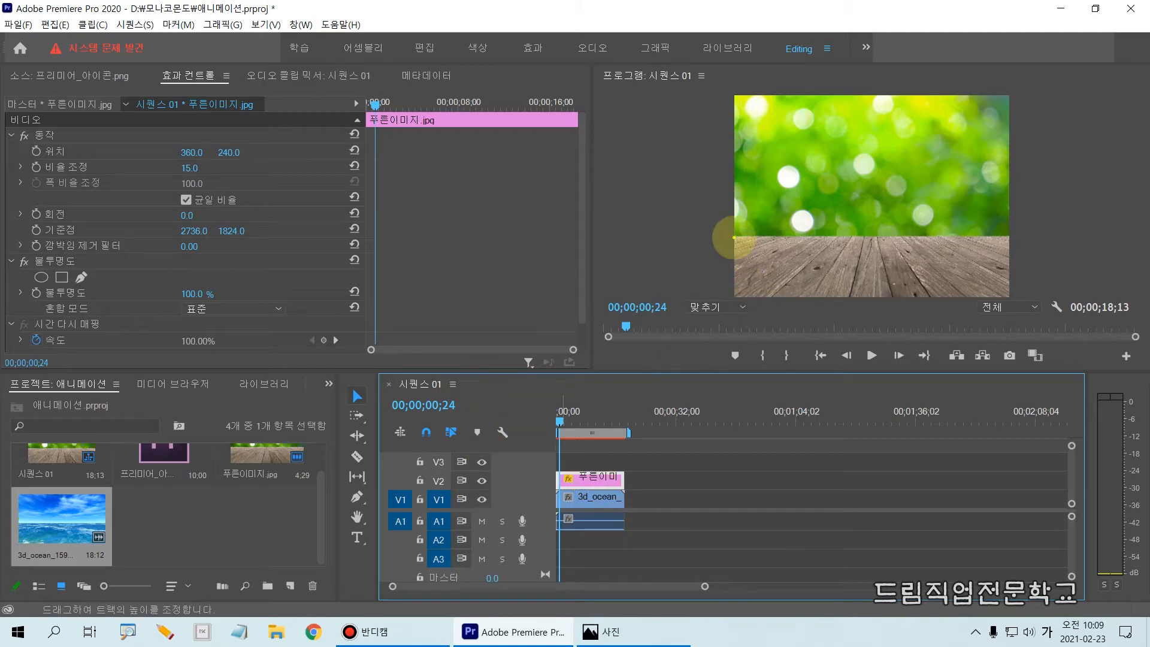
pyautogui.moveTo(726, 234); pyautogui.dragTo(1023, 309)
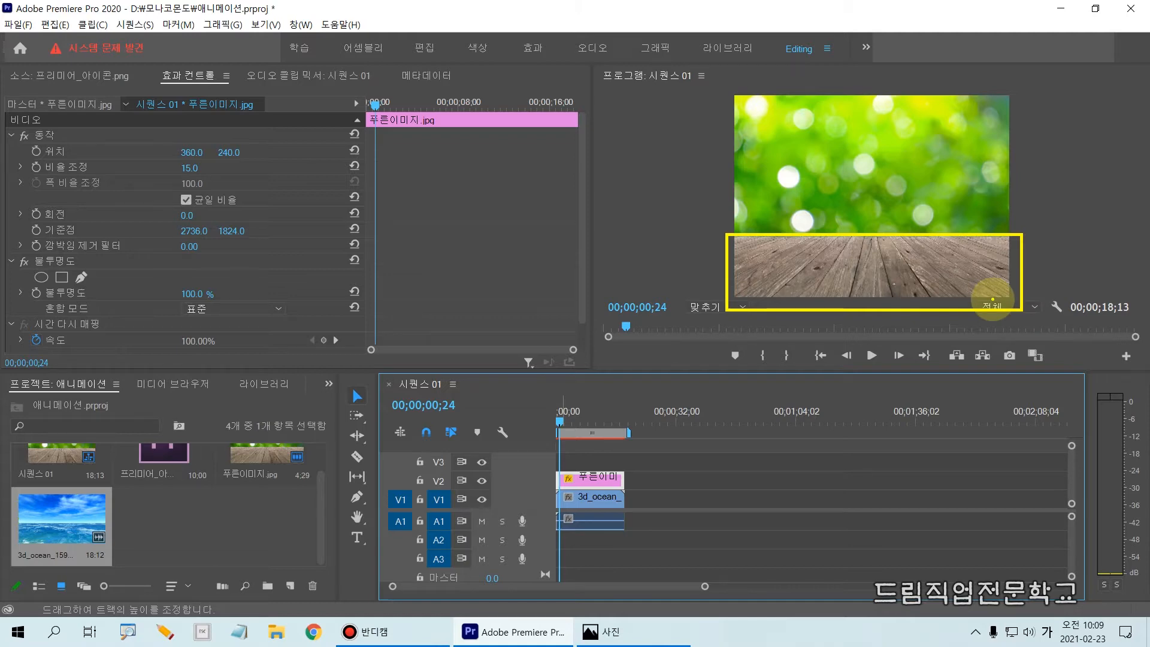
# Preview the 3d_ocean video in the source monitor up to 00:00:10:02, and move the sequence playhead to 00;00;02;12
pyautogui.doubleClick(51, 536)
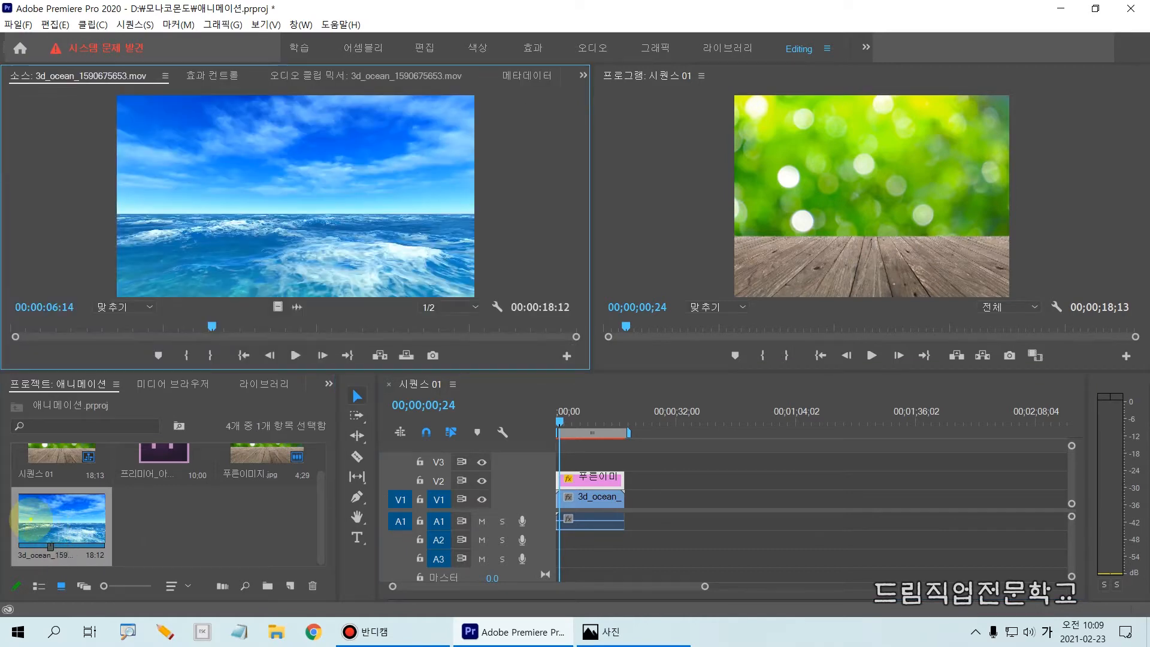
pyautogui.moveTo(3, 482)
pyautogui.mouseDown()
pyautogui.moveTo(18, 537)
pyautogui.moveTo(155, 592)
pyautogui.mouseUp()
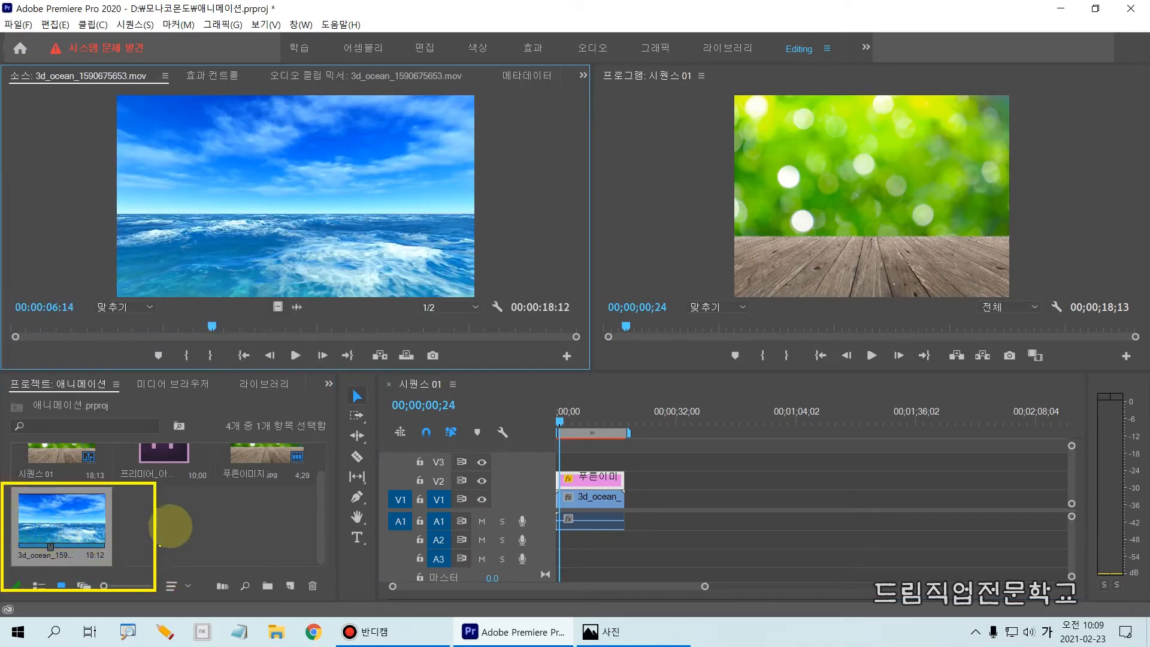
pyautogui.moveTo(289, 347)
pyautogui.mouseDown()
pyautogui.moveTo(311, 364)
pyautogui.moveTo(289, 346)
pyautogui.mouseUp()
pyautogui.press('Escape')
pyautogui.click(292, 356)
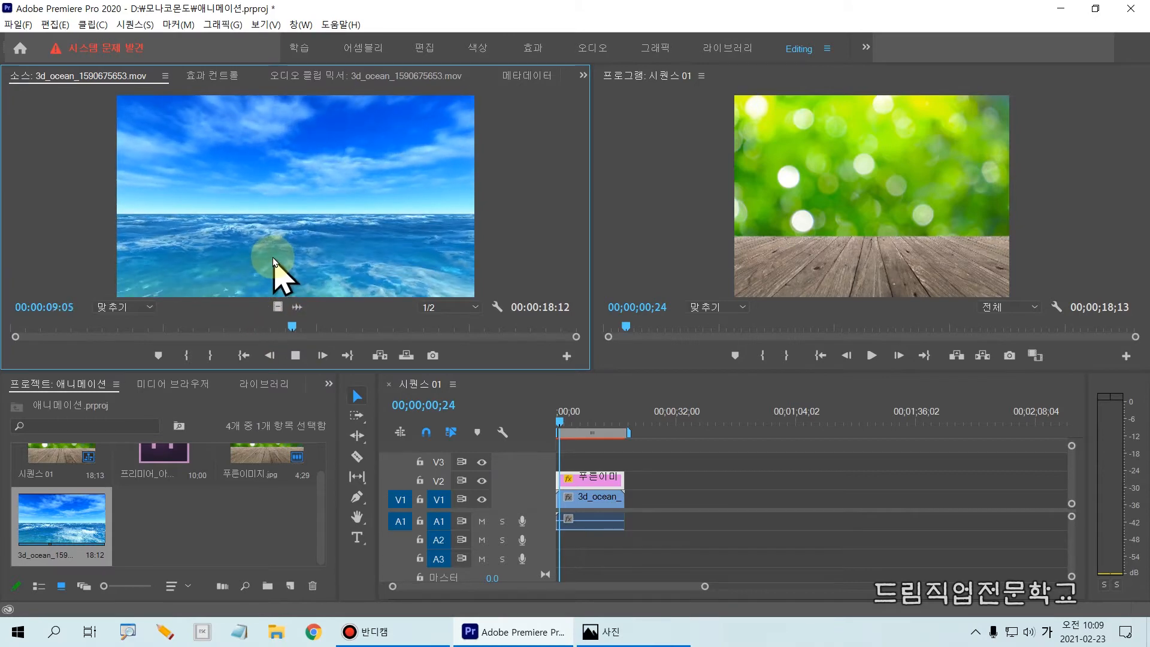
pyautogui.click(320, 326)
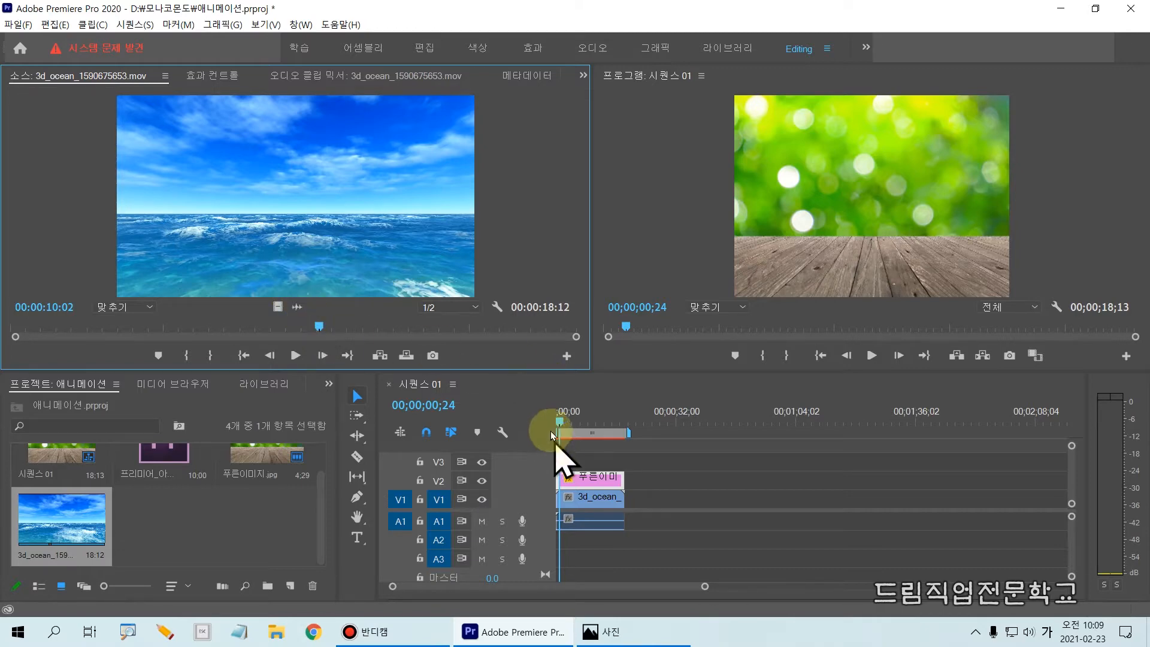
pyautogui.click(571, 424)
pyautogui.moveTo(571, 427); pyautogui.dragTo(565, 427)
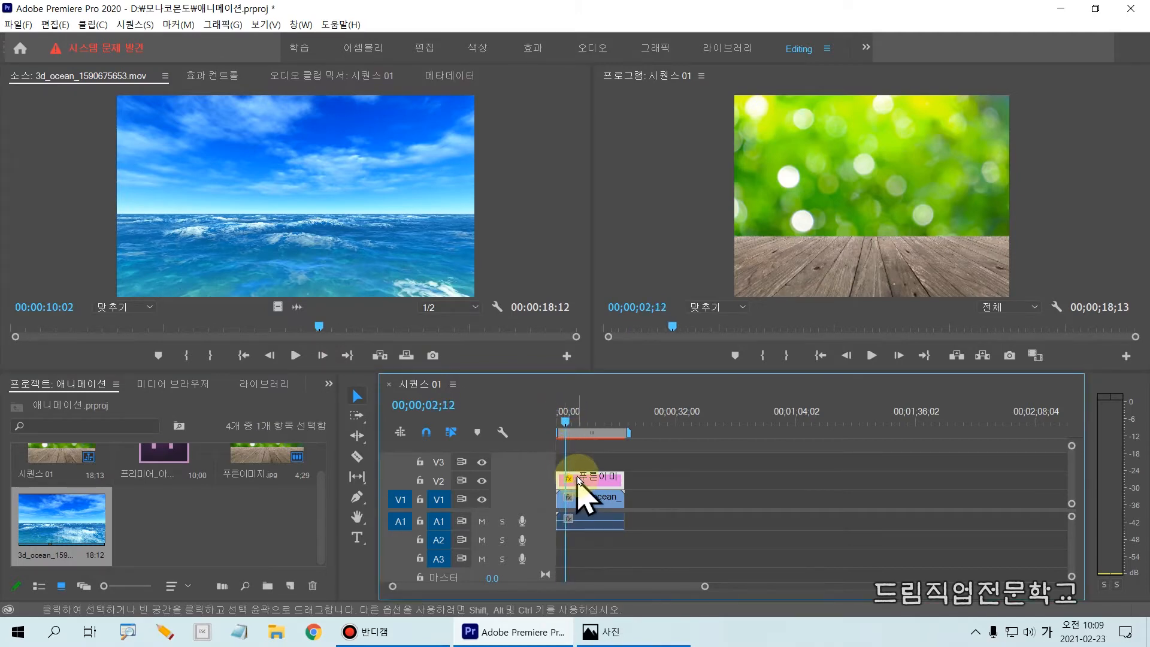
pyautogui.moveTo(722, 232); pyautogui.dragTo(1043, 313)
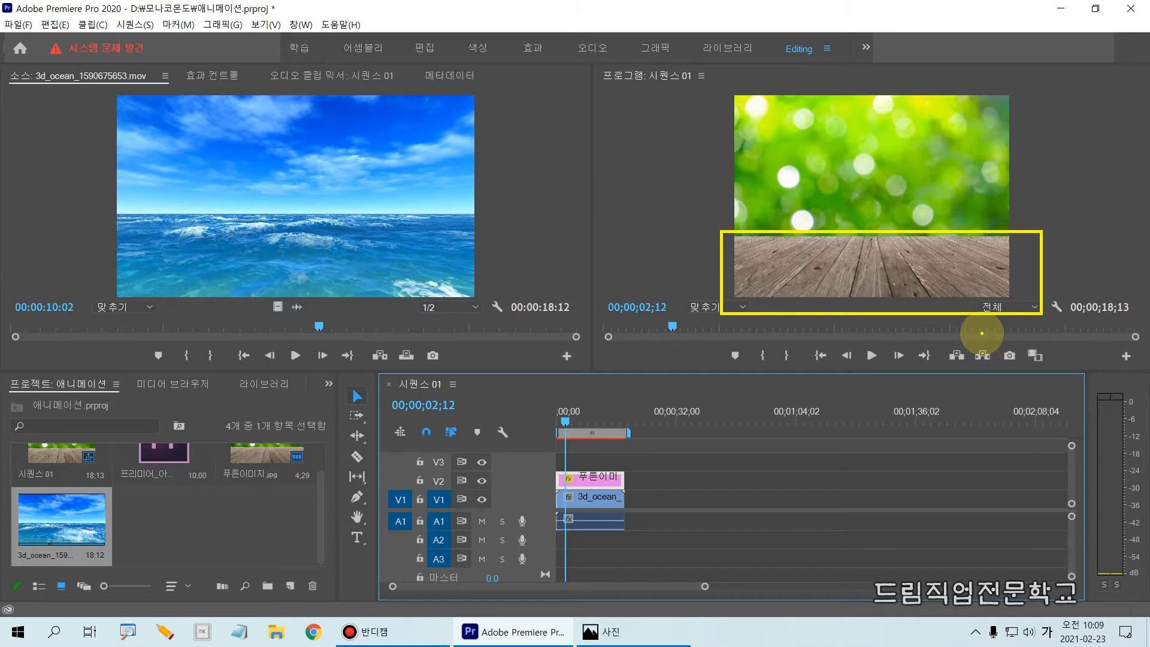
pyautogui.press('Escape')
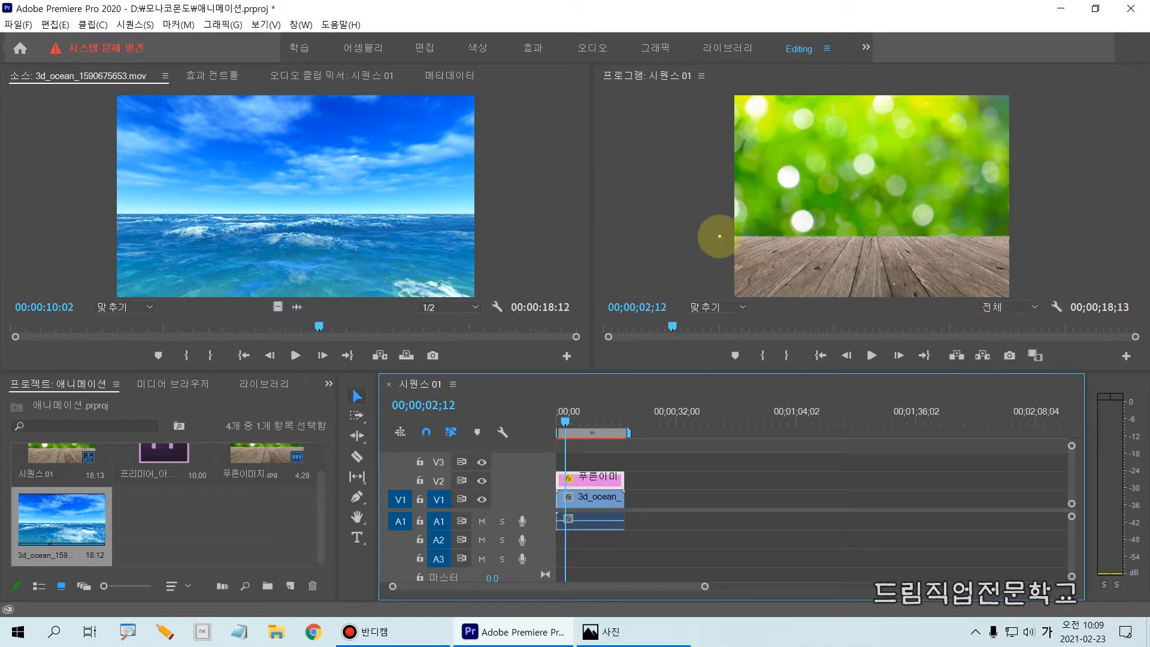
pyautogui.moveTo(719, 235)
pyautogui.mouseDown()
pyautogui.moveTo(998, 282)
pyautogui.moveTo(1051, 304)
pyautogui.moveTo(1029, 306)
pyautogui.mouseUp()
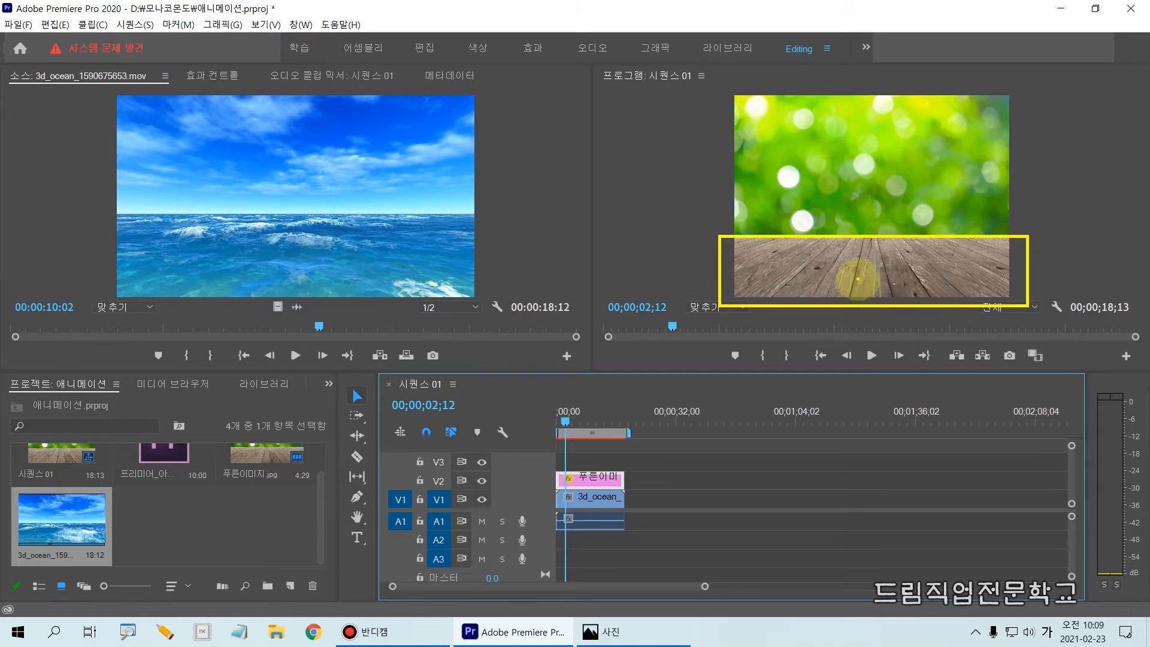
pyautogui.moveTo(840, 250)
pyautogui.mouseDown()
pyautogui.moveTo(830, 270)
pyautogui.moveTo(844, 270)
pyautogui.mouseUp()
pyautogui.moveTo(919, 249)
pyautogui.mouseDown()
pyautogui.moveTo(933, 268)
pyautogui.moveTo(920, 268)
pyautogui.mouseUp()
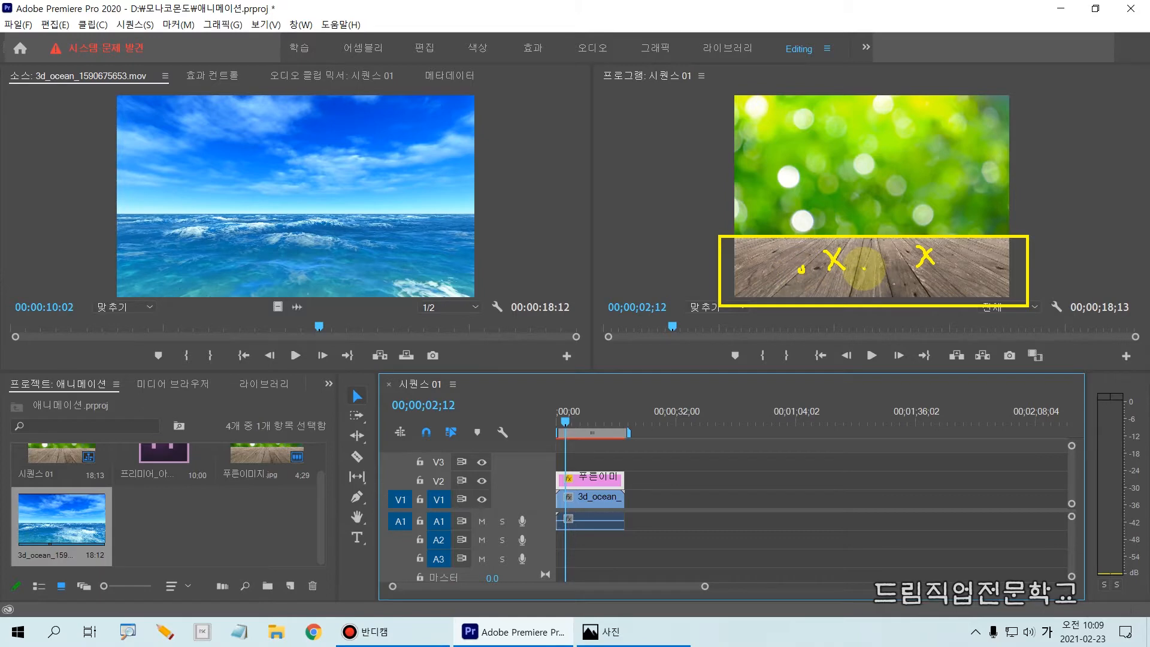
pyautogui.moveTo(880, 261); pyautogui.dragTo(878, 268)
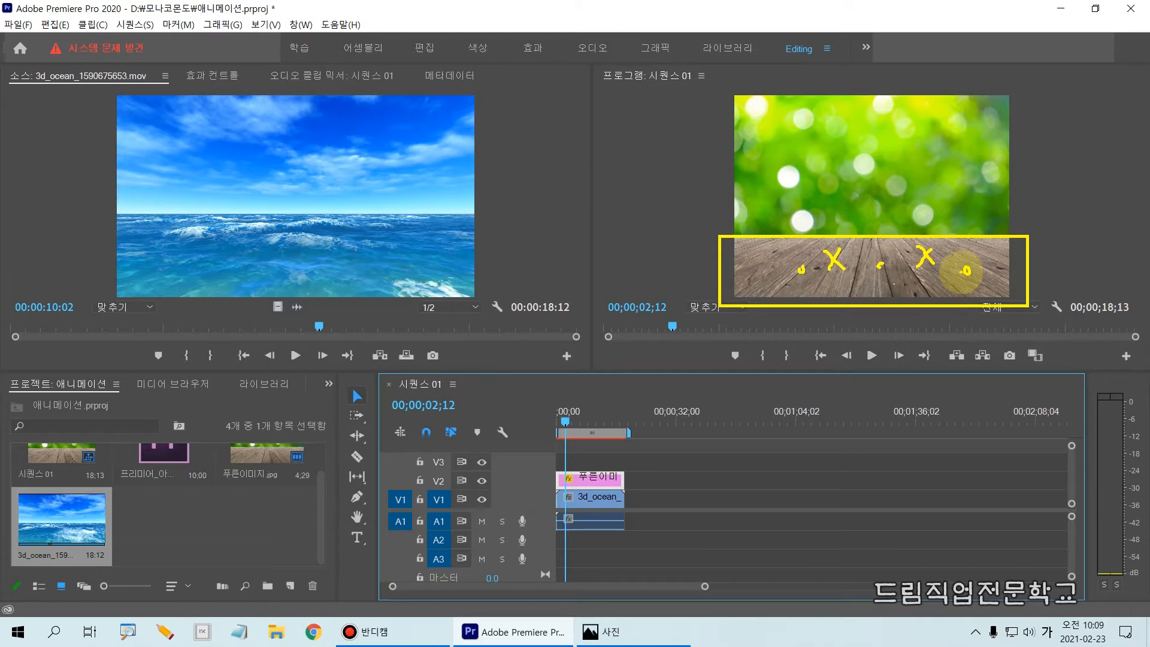
pyautogui.moveTo(813, 155)
pyautogui.mouseDown()
pyautogui.moveTo(845, 172)
pyautogui.moveTo(814, 179)
pyautogui.moveTo(817, 146)
pyautogui.moveTo(844, 174)
pyautogui.mouseUp()
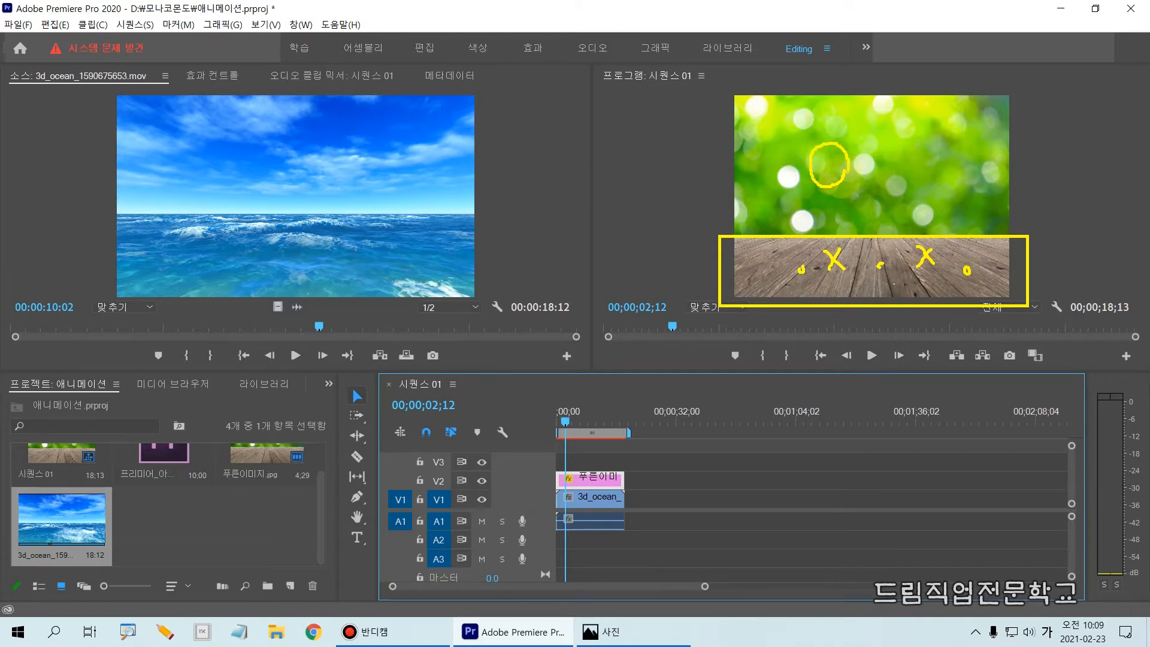
pyautogui.moveTo(953, 157); pyautogui.dragTo(935, 204)
pyautogui.moveTo(897, 249)
pyautogui.mouseDown()
pyautogui.moveTo(876, 277)
pyautogui.moveTo(903, 279)
pyautogui.mouseUp()
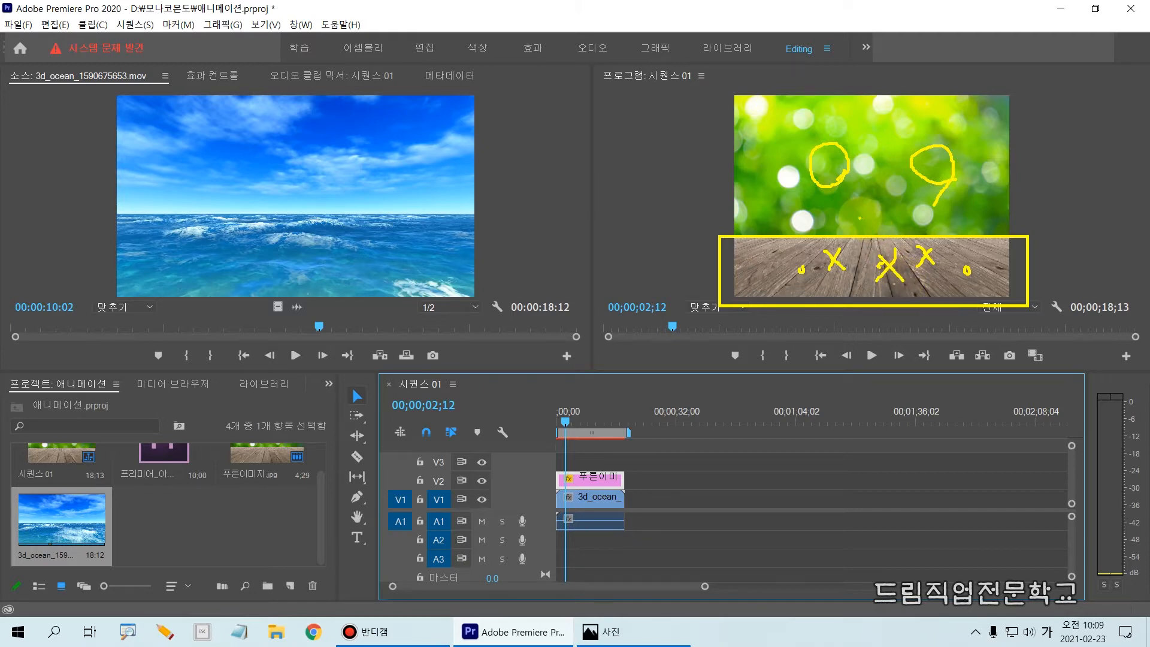
pyautogui.click(768, 265)
pyautogui.moveTo(768, 266); pyautogui.dragTo(1019, 306)
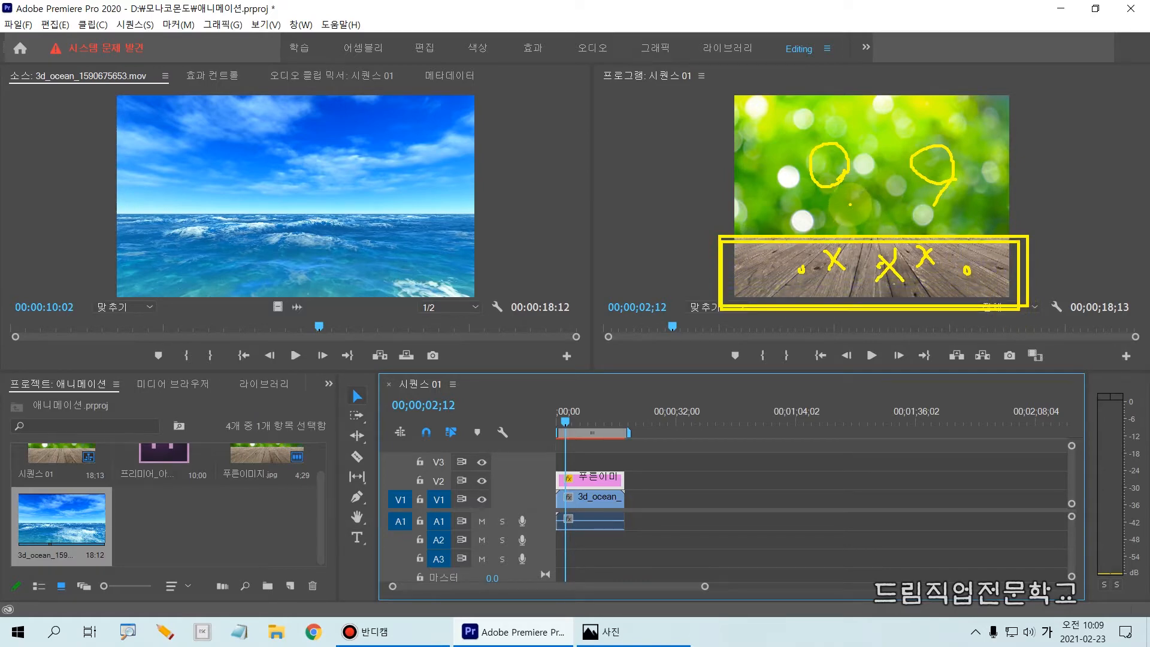
pyautogui.moveTo(722, 84)
pyautogui.mouseDown()
pyautogui.moveTo(773, 202)
pyautogui.moveTo(1033, 243)
pyautogui.moveTo(1021, 244)
pyautogui.mouseUp()
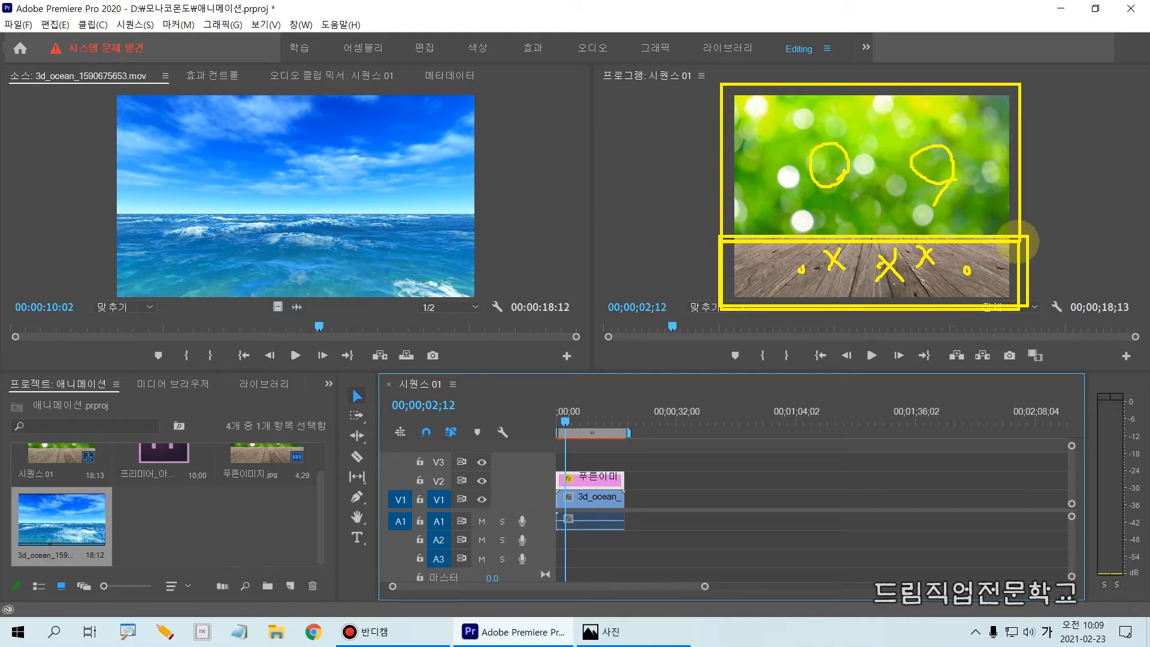
pyautogui.moveTo(879, 154); pyautogui.dragTo(899, 157)
pyautogui.moveTo(848, 263)
pyautogui.mouseDown()
pyautogui.moveTo(839, 286)
pyautogui.moveTo(856, 286)
pyautogui.mouseUp()
pyautogui.moveTo(978, 264)
pyautogui.mouseDown()
pyautogui.moveTo(959, 289)
pyautogui.moveTo(980, 285)
pyautogui.mouseUp()
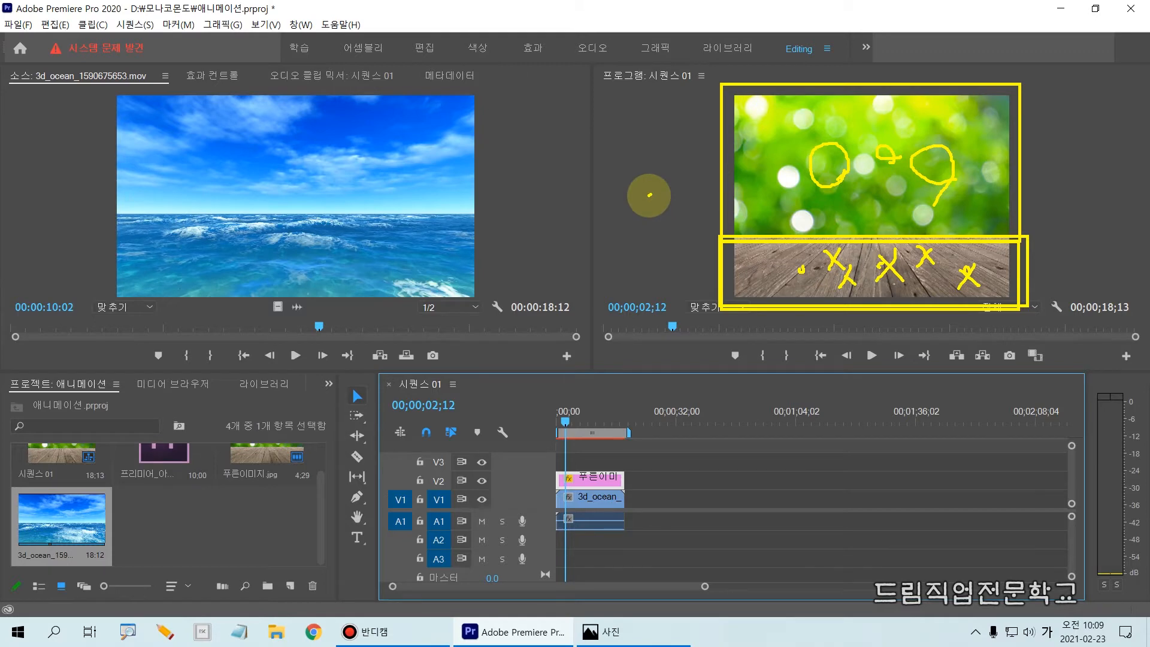
pyautogui.press('Escape')
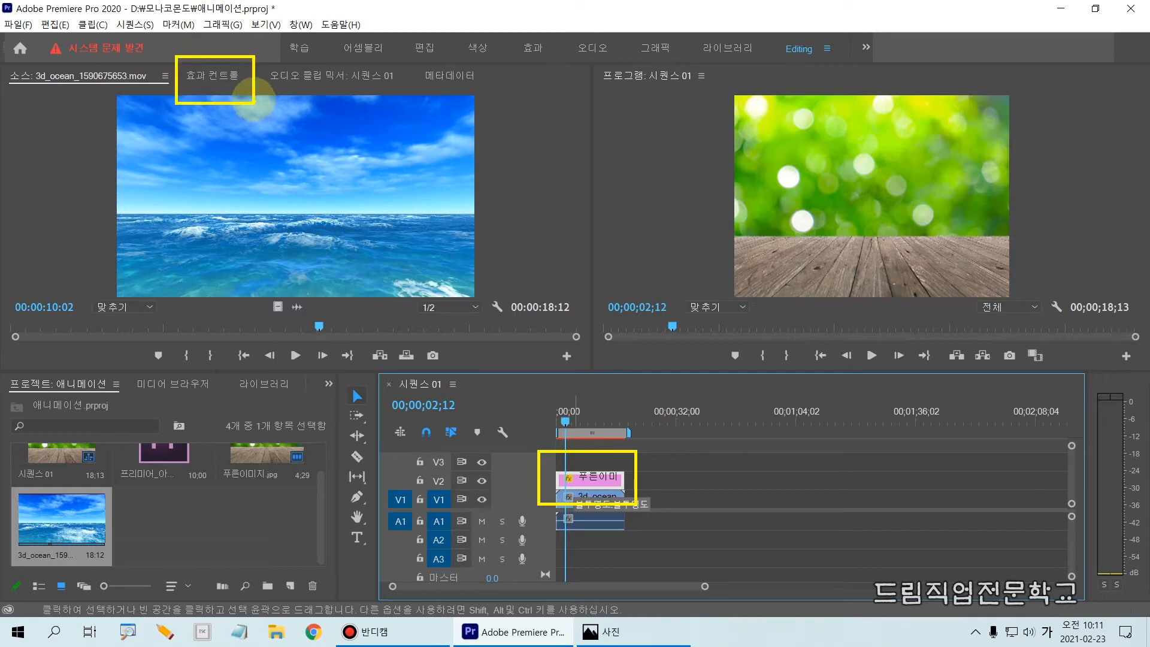
# Add a four-point polygon mask to the opacity of the 푸른이미지.jpg clip on V2
pyautogui.click(223, 76)
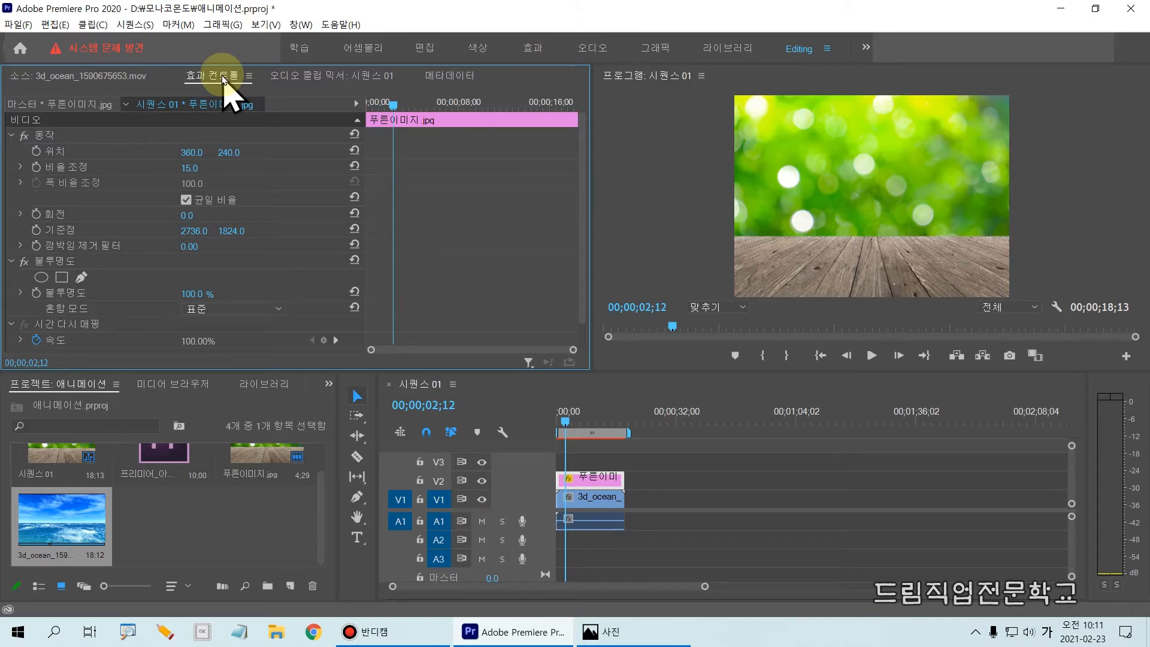
pyautogui.moveTo(8, 251)
pyautogui.mouseDown()
pyautogui.moveTo(205, 321)
pyautogui.moveTo(341, 308)
pyautogui.moveTo(400, 321)
pyautogui.mouseUp()
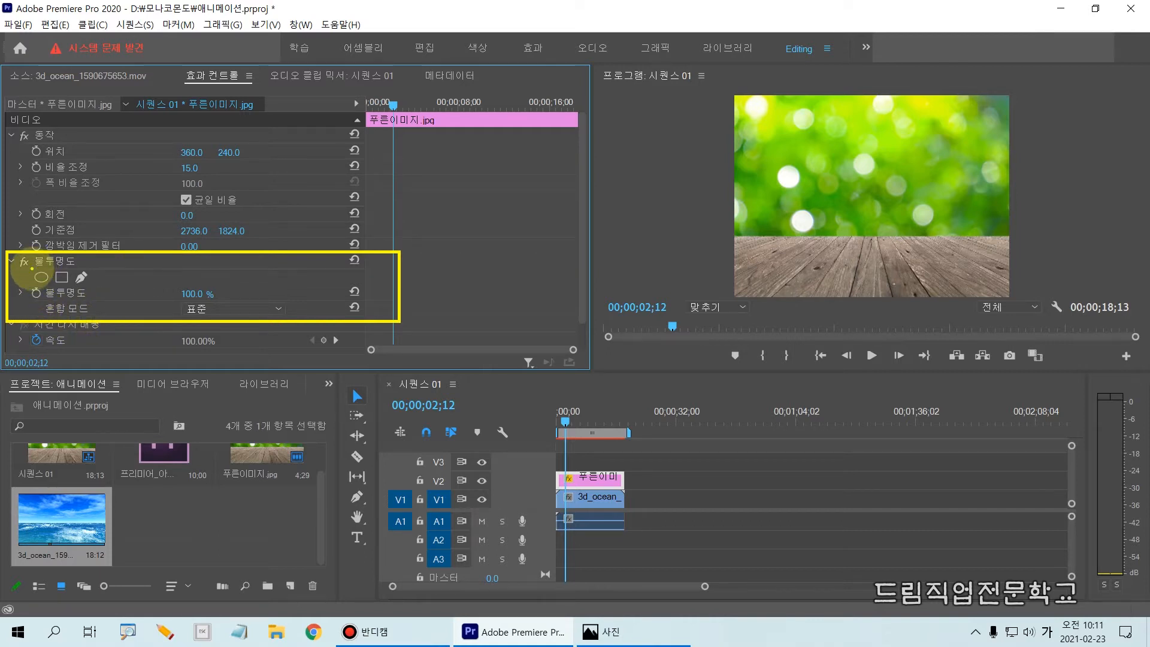
pyautogui.click(57, 262)
pyautogui.moveTo(31, 253)
pyautogui.mouseDown()
pyautogui.moveTo(81, 269)
pyautogui.moveTo(93, 305)
pyautogui.mouseUp()
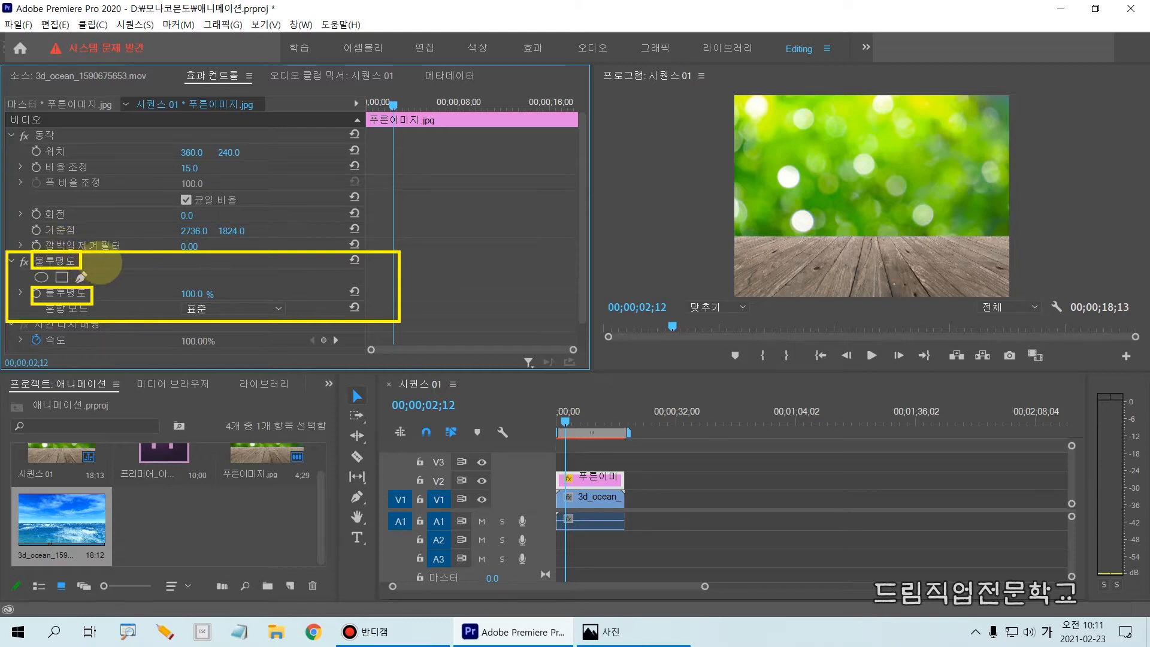
pyautogui.click(26, 263)
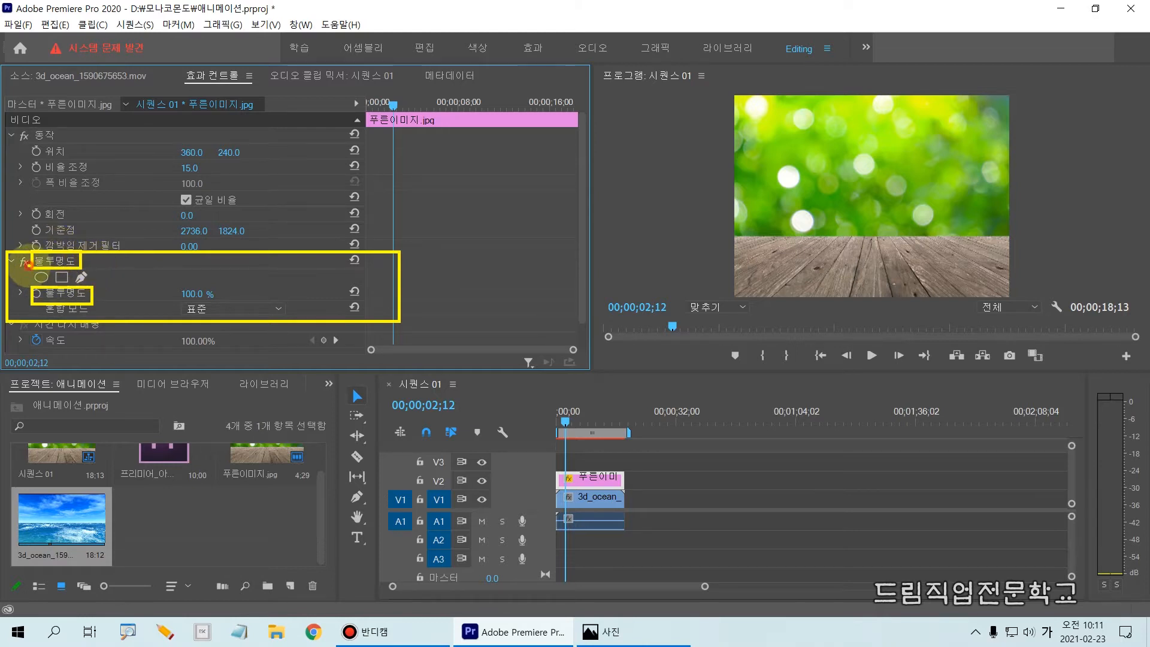
pyautogui.moveTo(29, 266); pyautogui.dragTo(101, 288)
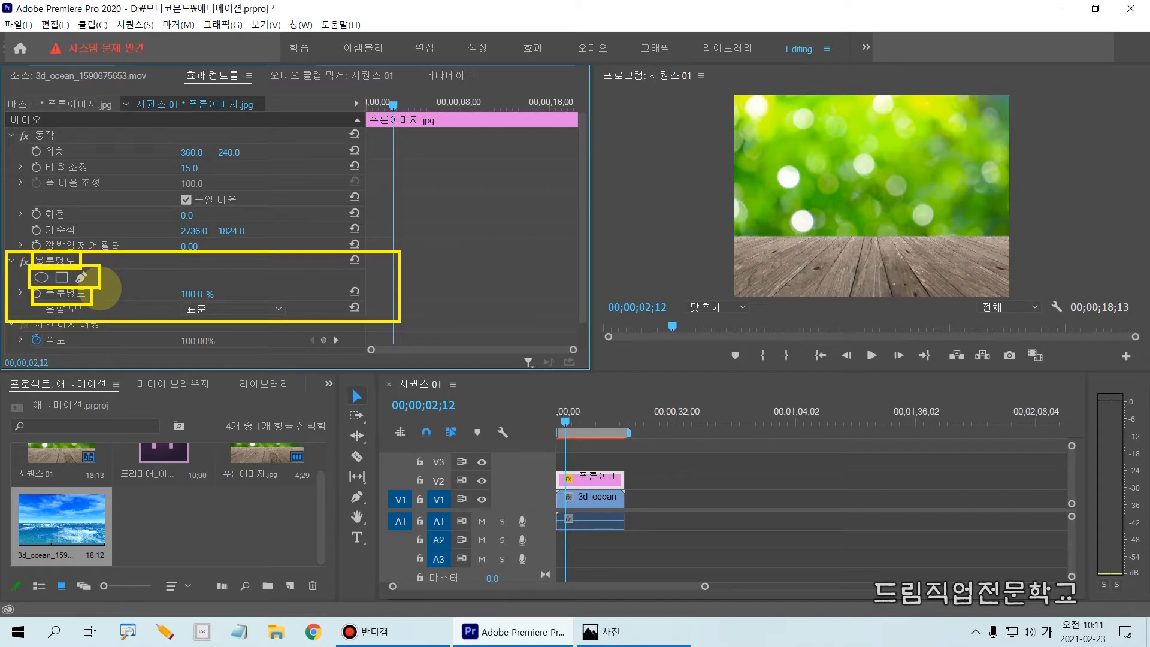
pyautogui.press('Escape')
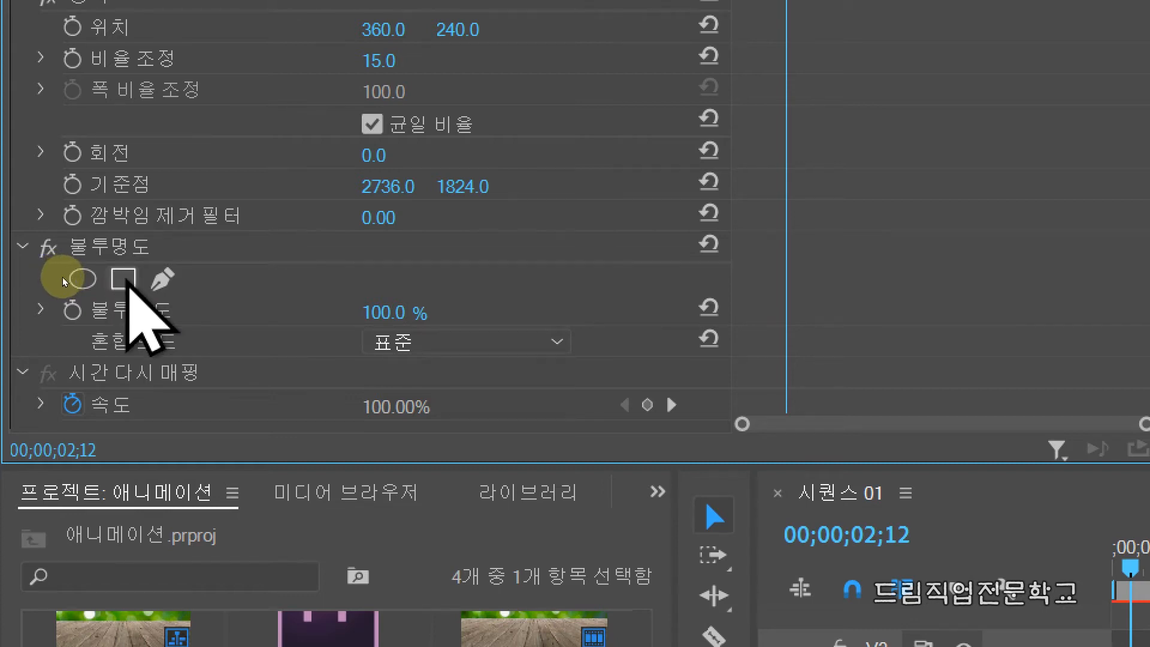
pyautogui.click(127, 281)
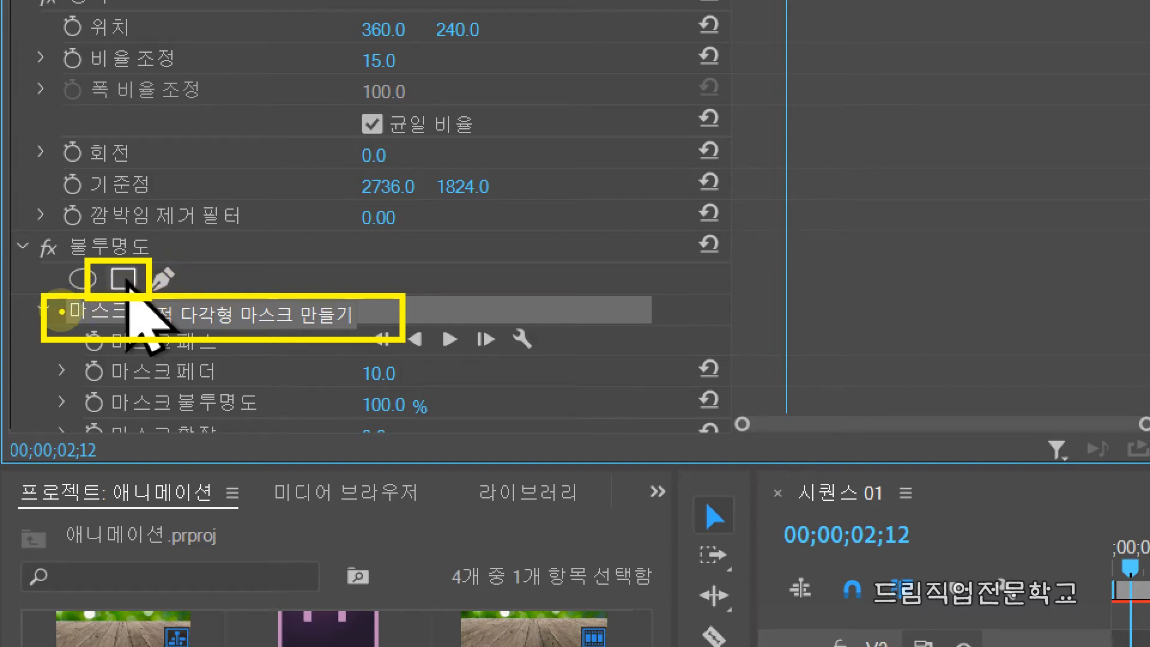
pyautogui.click(71, 317)
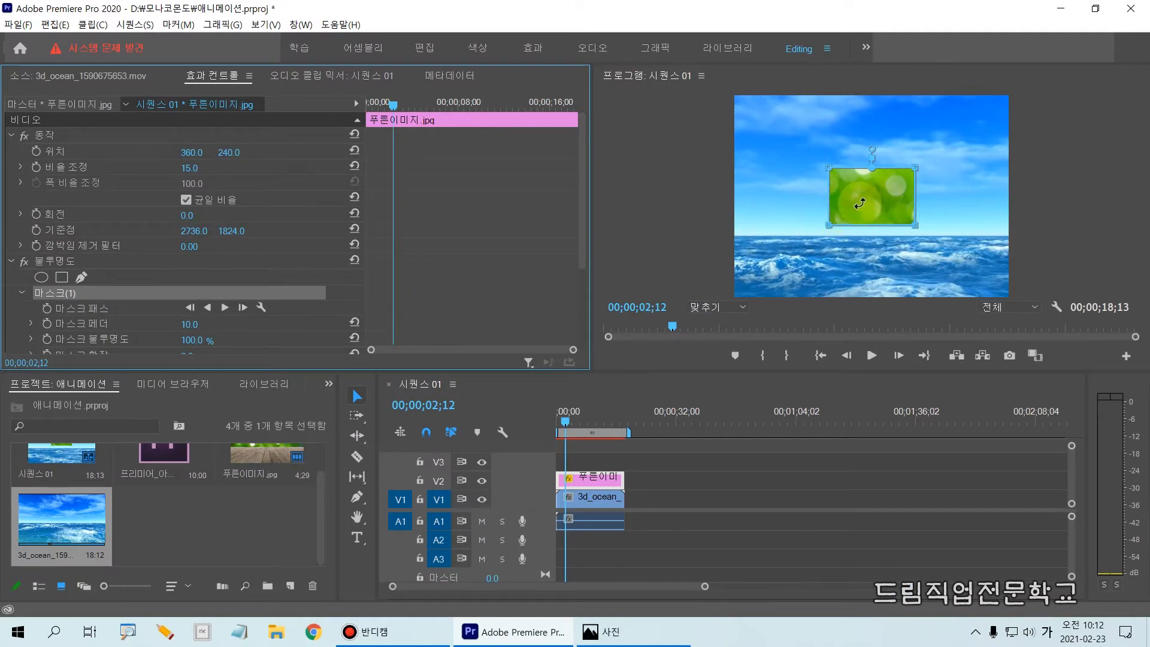
# Reposition the four corners of the opacity mask so that it encloses the wooden floor, reaching slightly beyond the frame's sides
pyautogui.moveTo(860, 202); pyautogui.dragTo(914, 225)
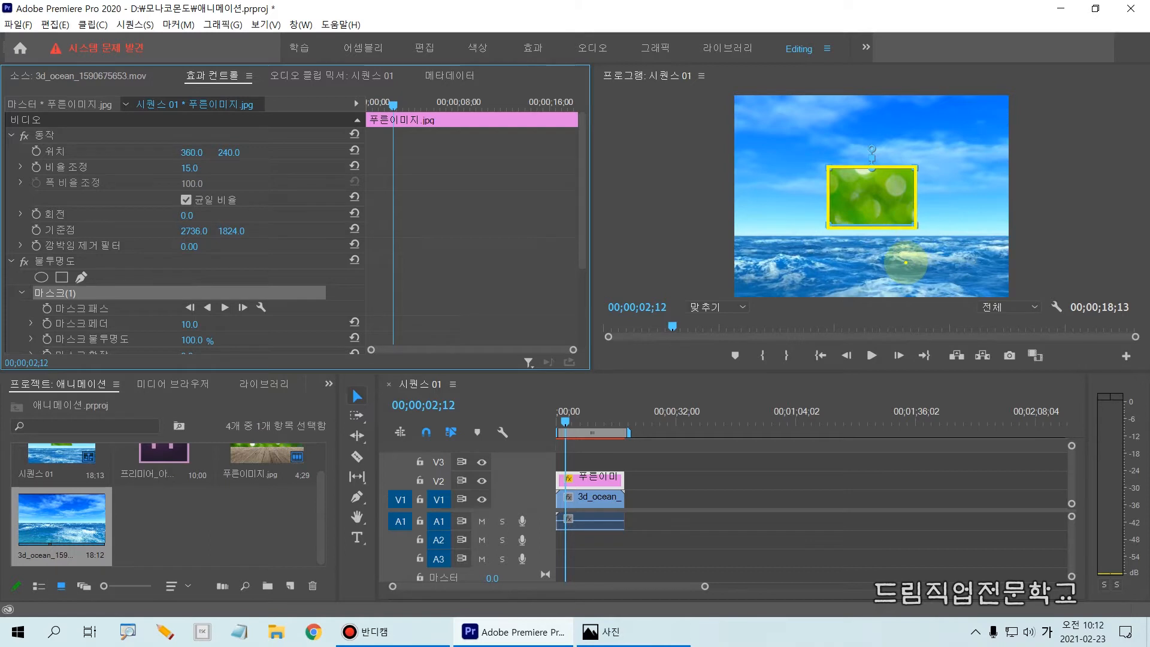
pyautogui.click(903, 262)
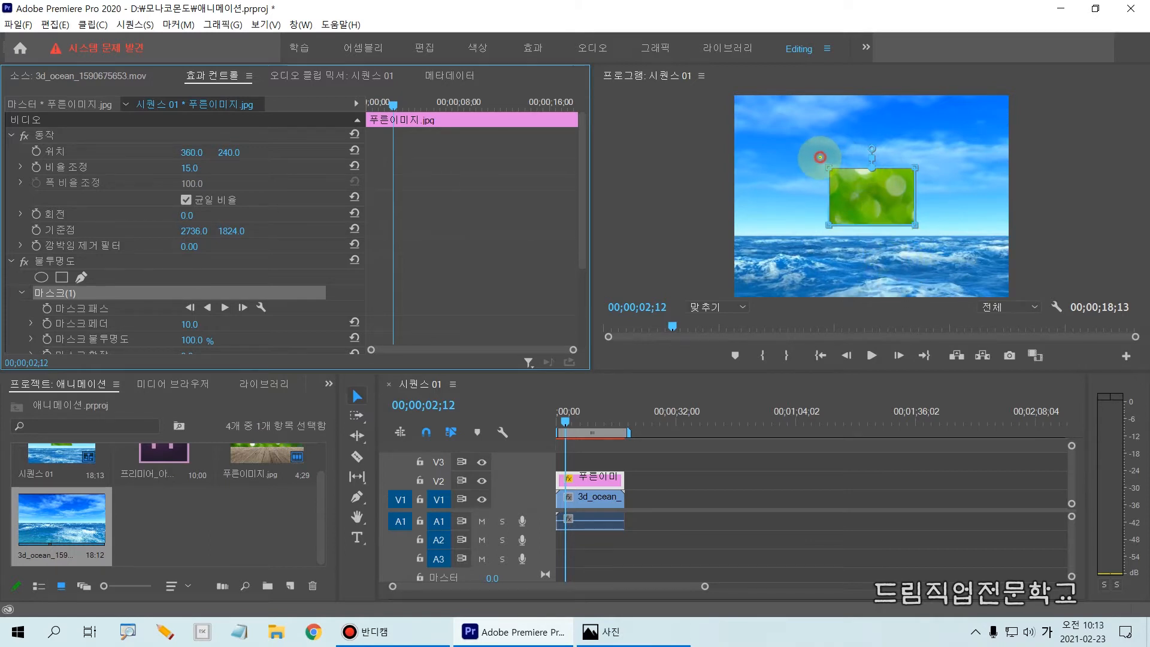
pyautogui.click(820, 236)
pyautogui.click(830, 225)
pyautogui.click(916, 169)
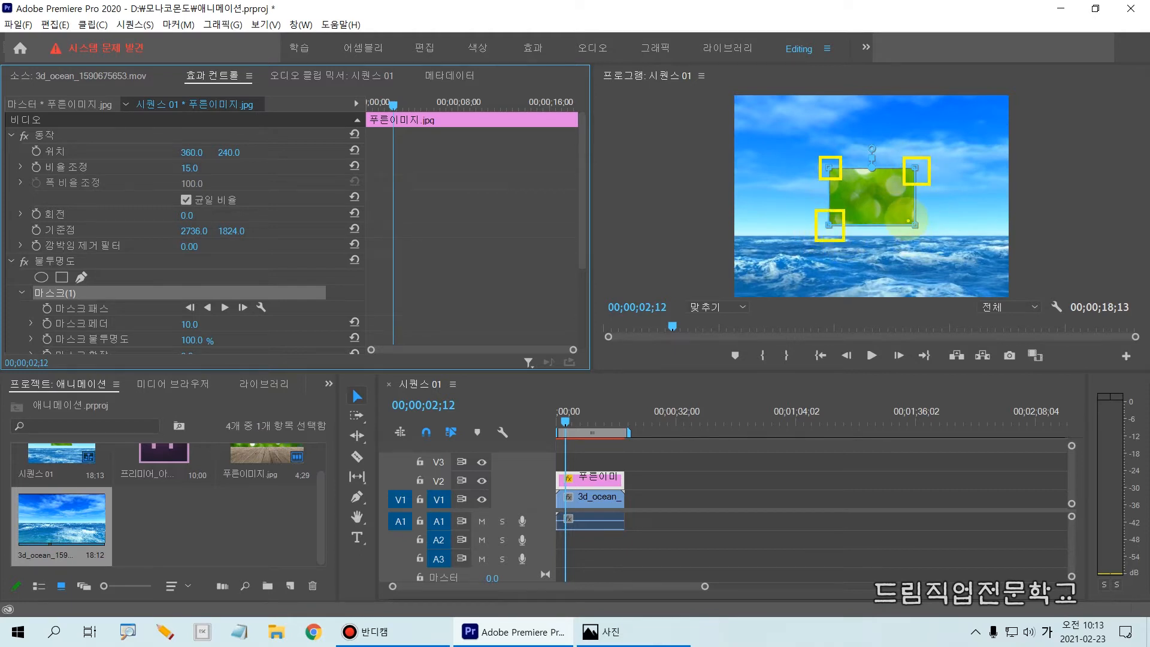
pyautogui.click(916, 226)
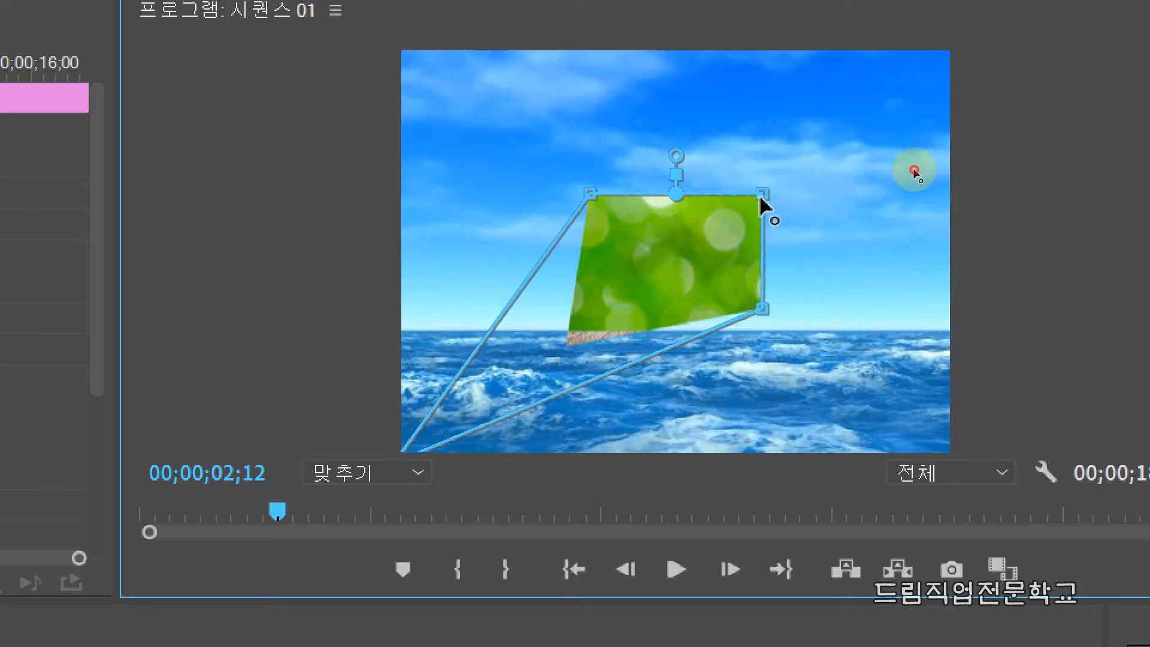
pyautogui.moveTo(760, 200); pyautogui.dragTo(598, 336)
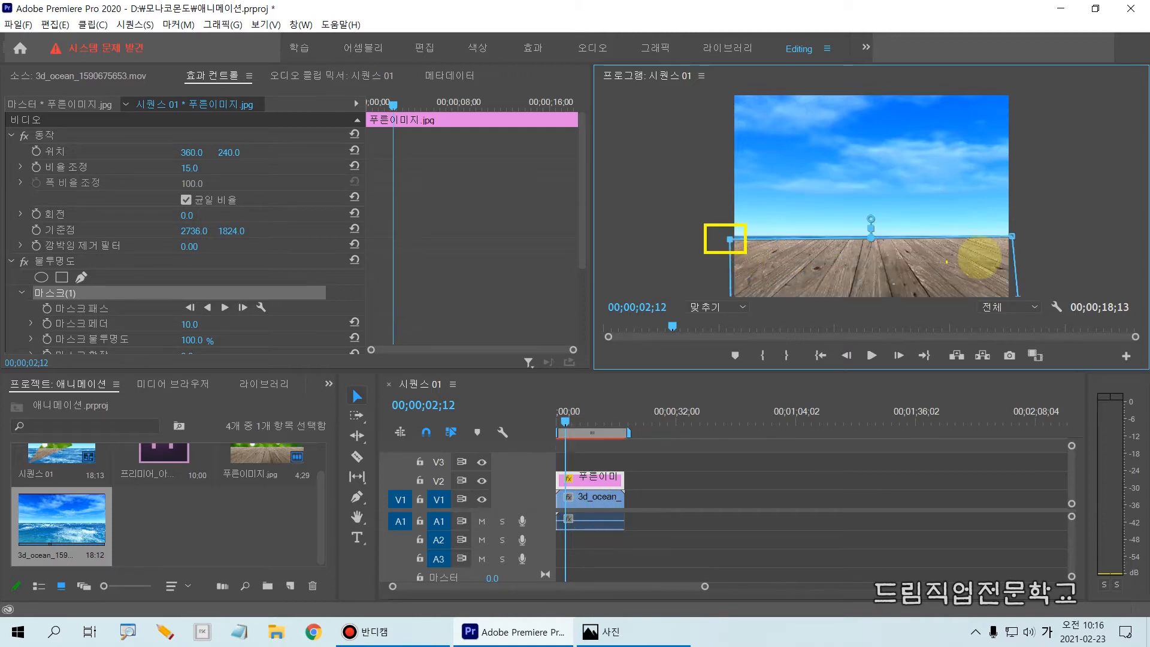
pyautogui.moveTo(996, 218); pyautogui.dragTo(1028, 252)
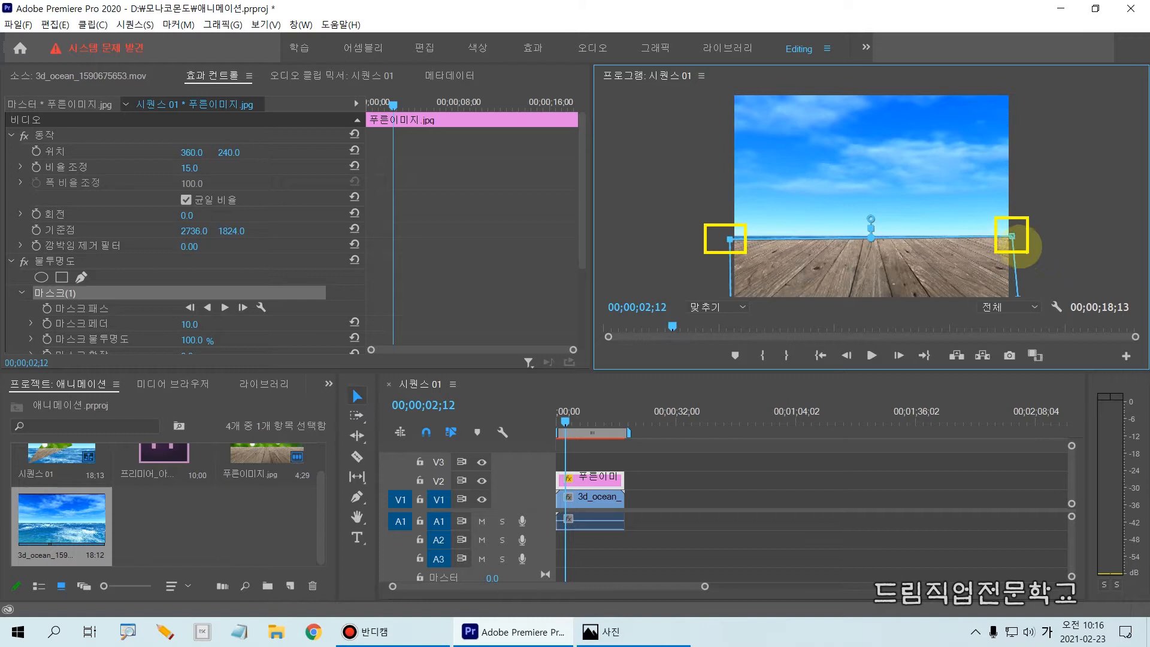
pyautogui.moveTo(681, 289); pyautogui.dragTo(750, 331)
pyautogui.press('Escape')
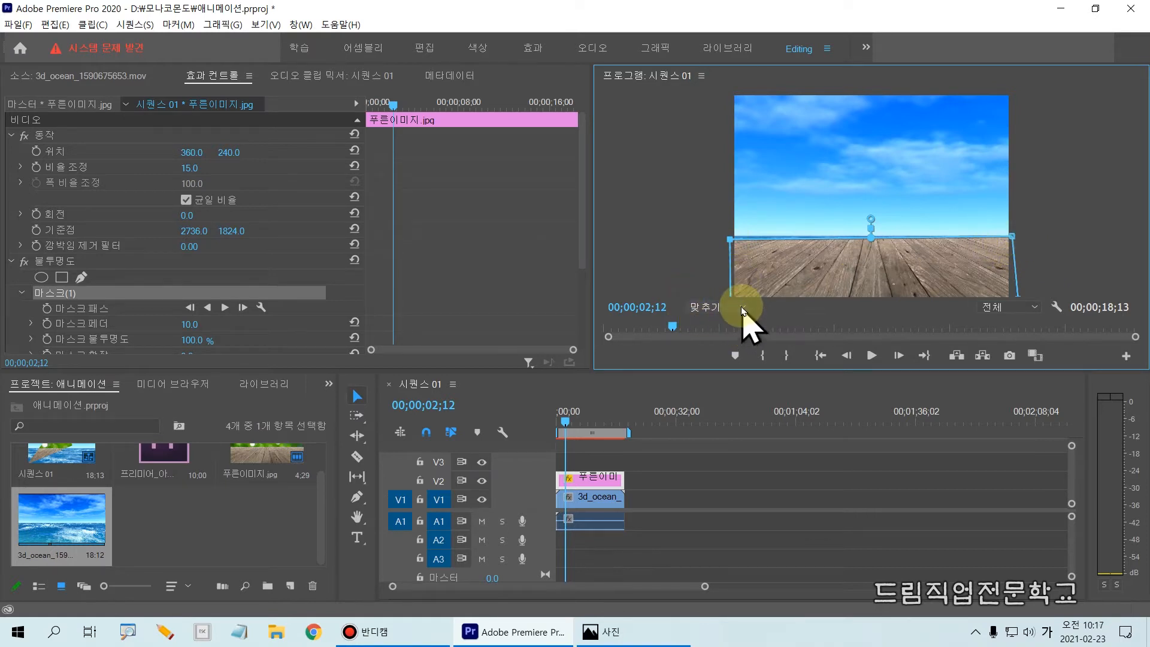
# Move the mask's upper-right corner slightly down and farther outside the frame's edge
pyautogui.click(743, 310)
pyautogui.click(732, 372)
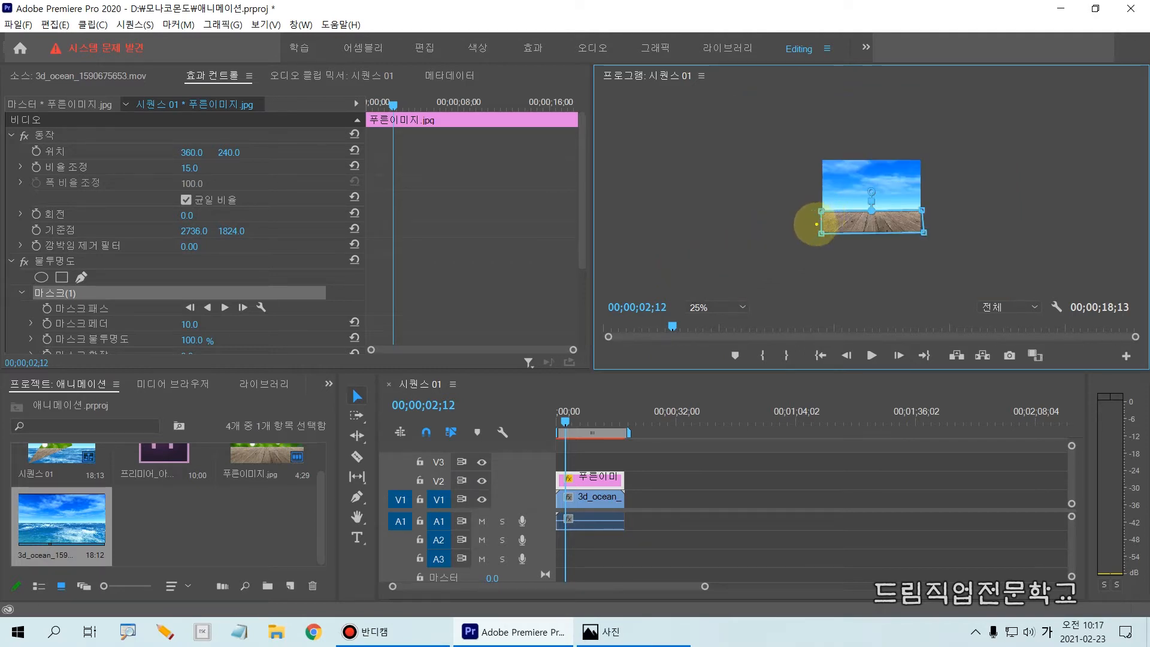
pyautogui.moveTo(803, 204); pyautogui.dragTo(951, 256)
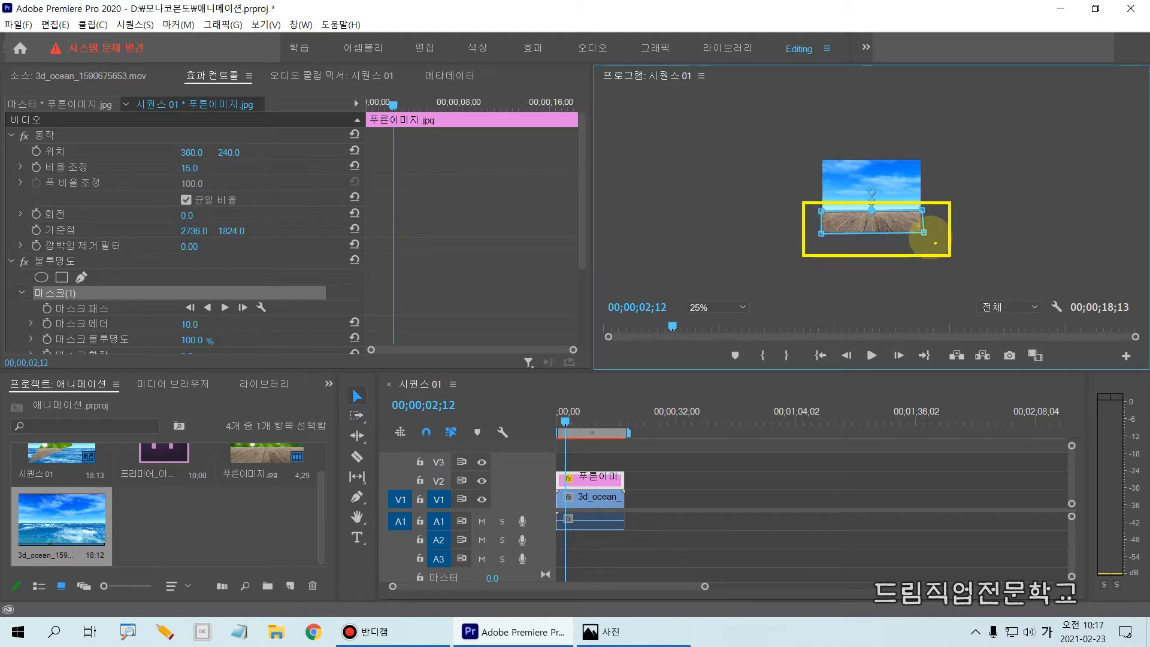
pyautogui.click(926, 231)
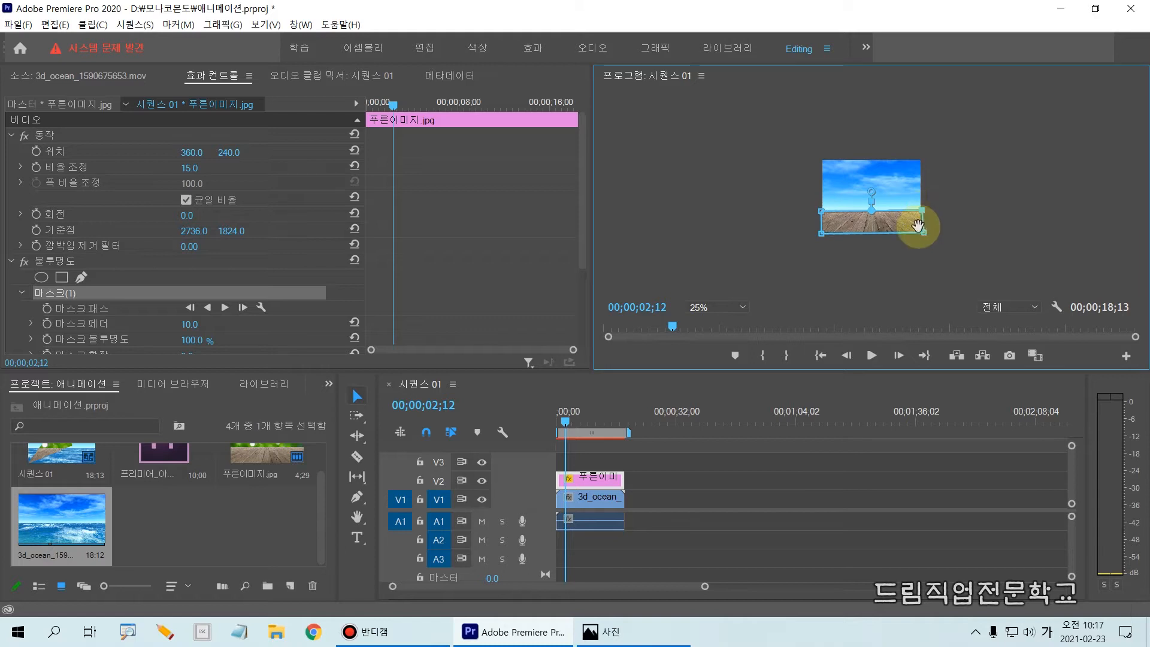
pyautogui.moveTo(918, 226); pyautogui.dragTo(918, 226)
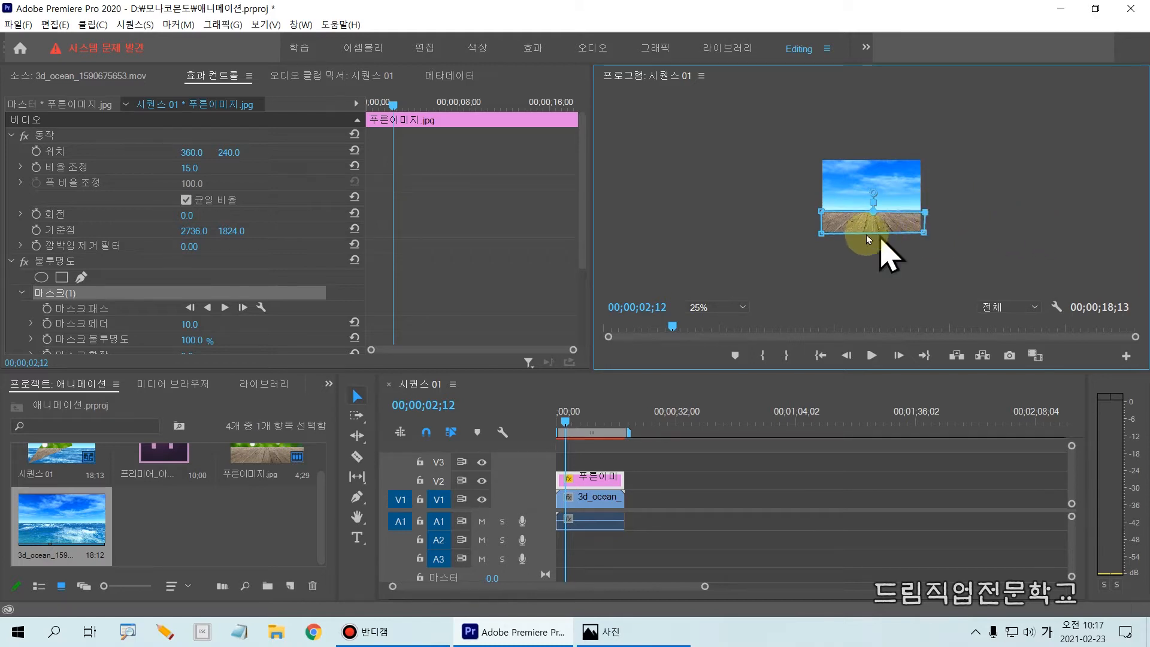
pyautogui.click(710, 320)
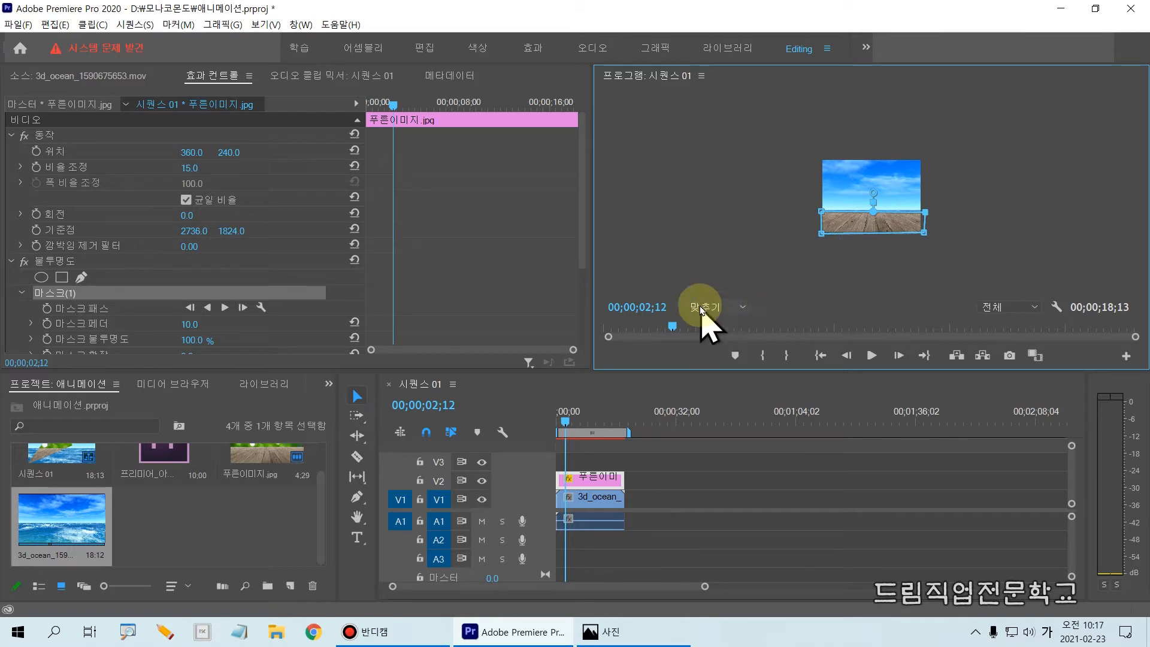
# Set the program monitor's playback resolution to 1/2
pyautogui.click(1009, 307)
pyautogui.click(1003, 338)
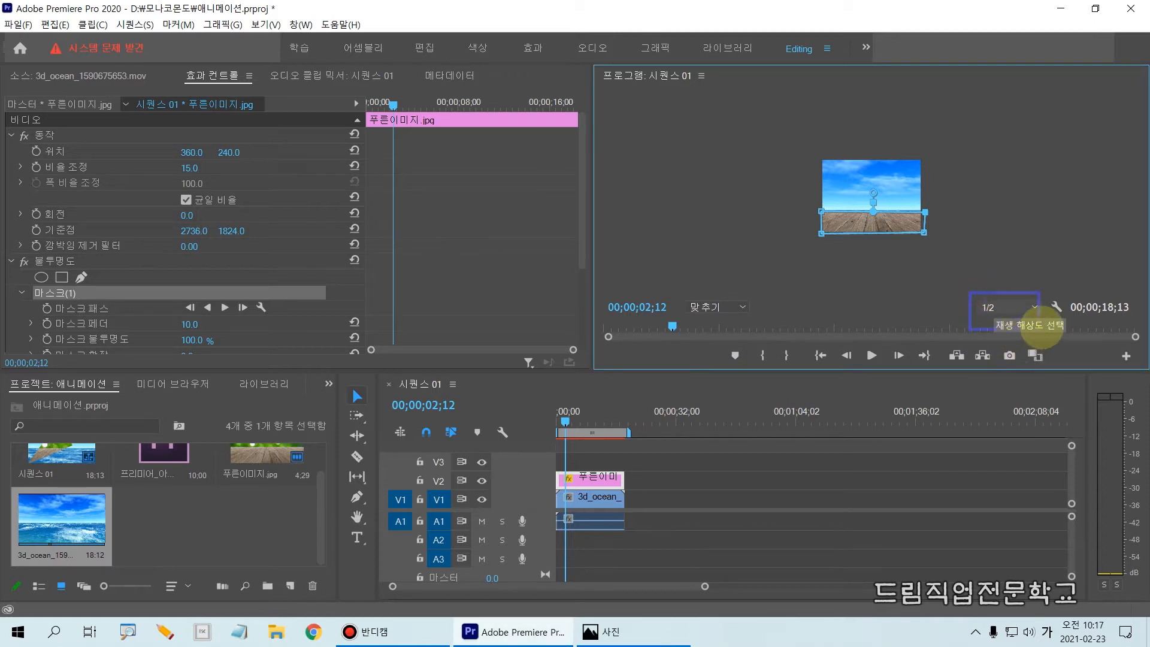
pyautogui.click(1021, 308)
pyautogui.click(1012, 323)
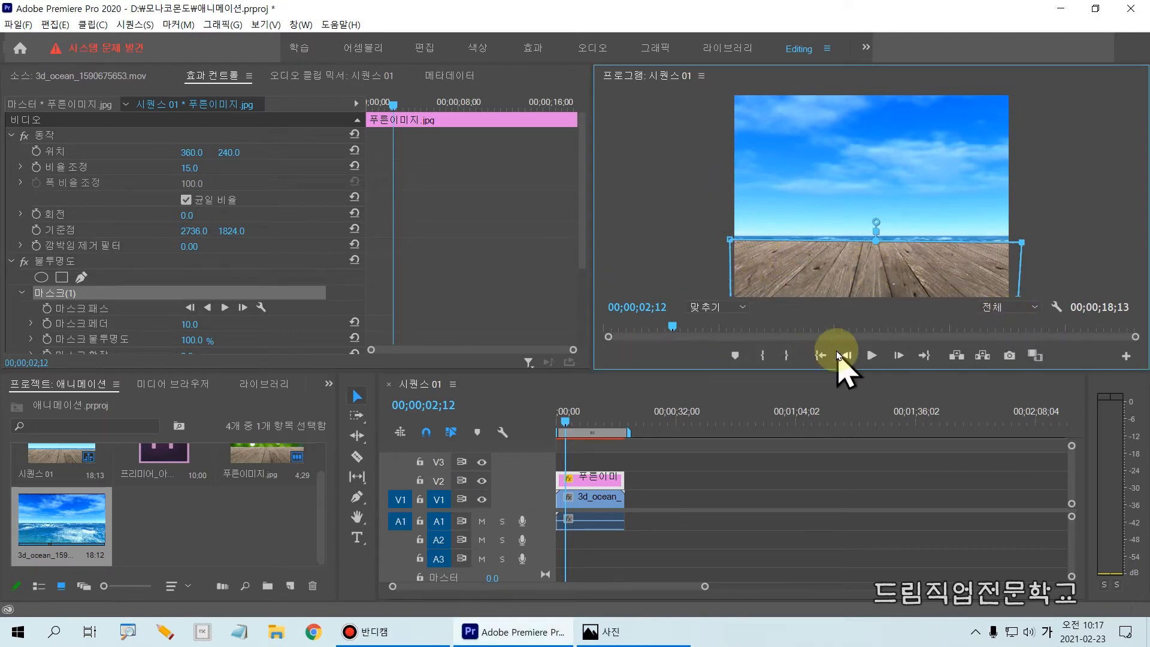
pyautogui.click(997, 308)
pyautogui.click(992, 329)
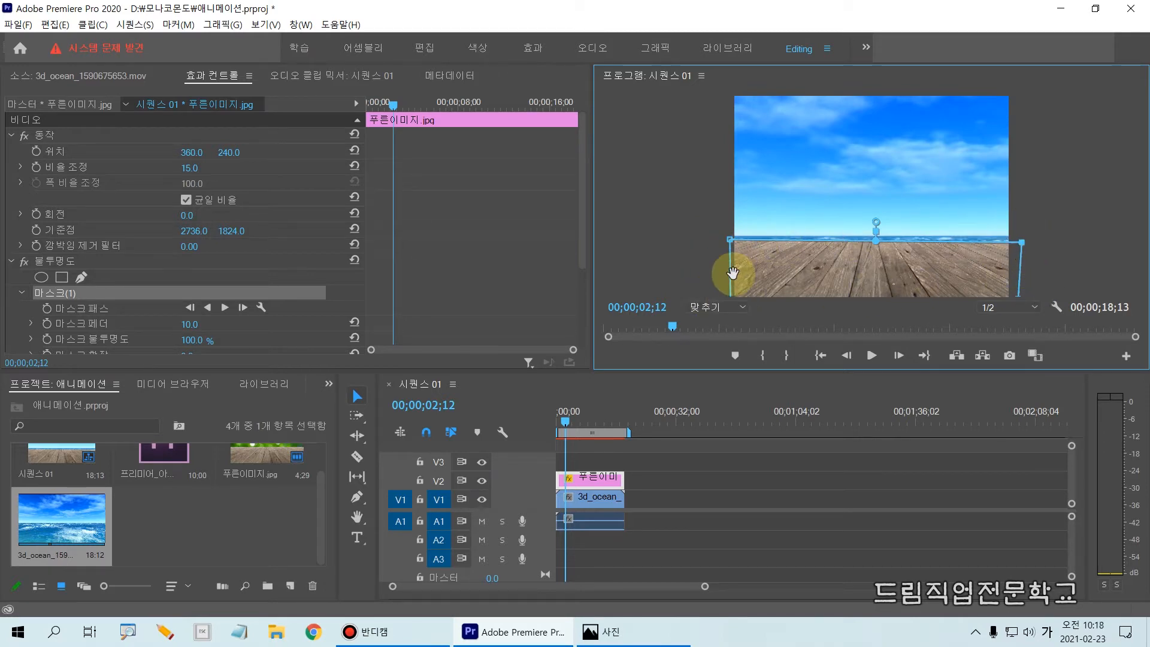
# Shift the mask's upper-right corner slightly inward, keeping it just outside the frame's edge
pyautogui.click(722, 230)
pyautogui.moveTo(722, 258); pyautogui.dragTo(1031, 315)
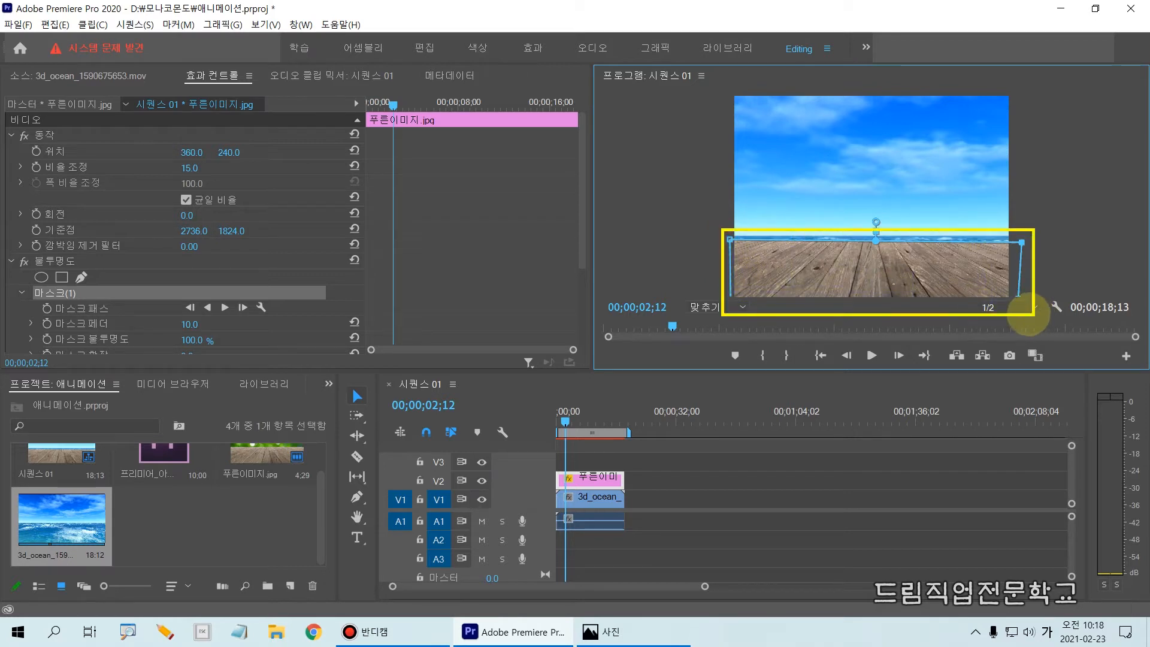
pyautogui.click(985, 295)
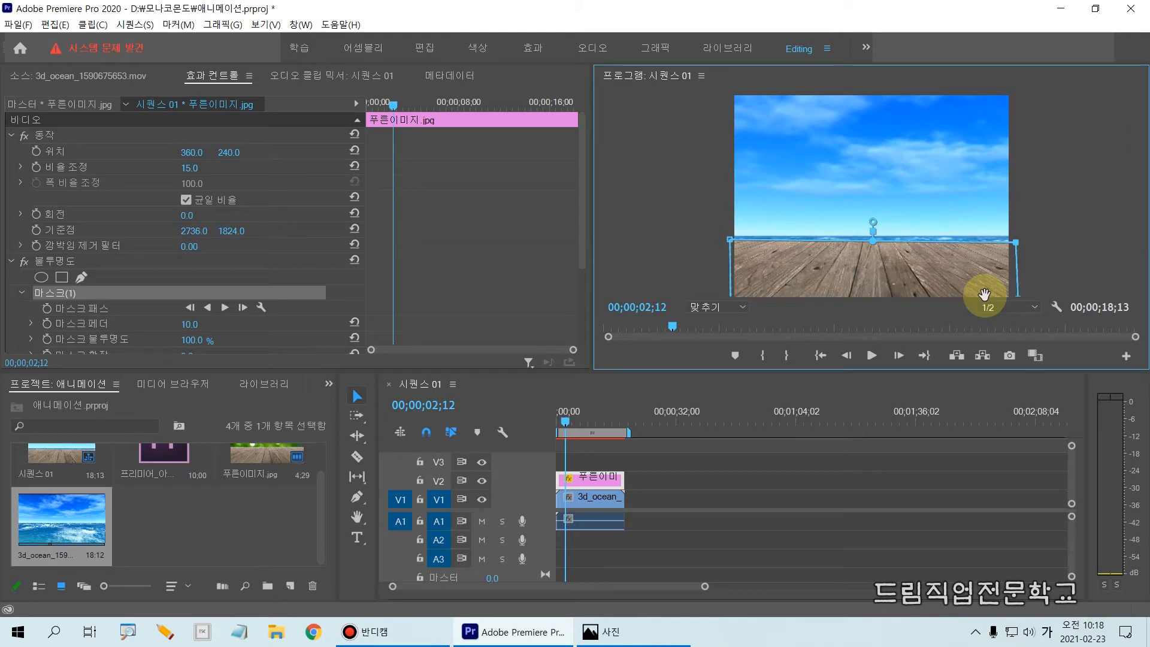
pyautogui.moveTo(851, 201); pyautogui.dragTo(890, 255)
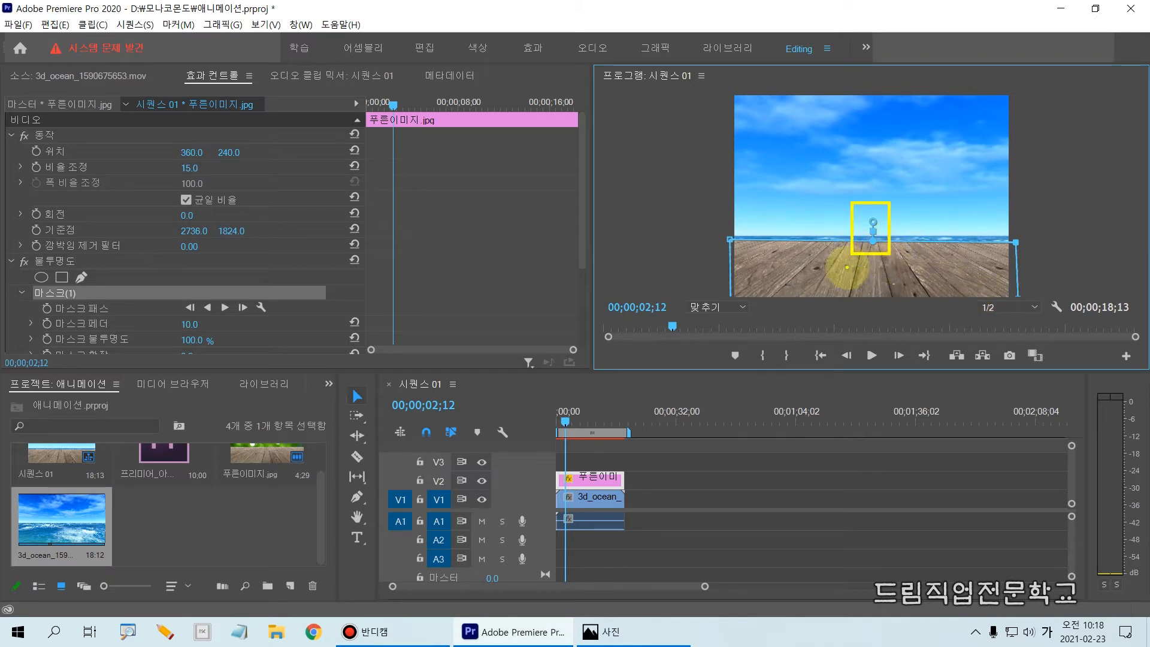
pyautogui.click(873, 231)
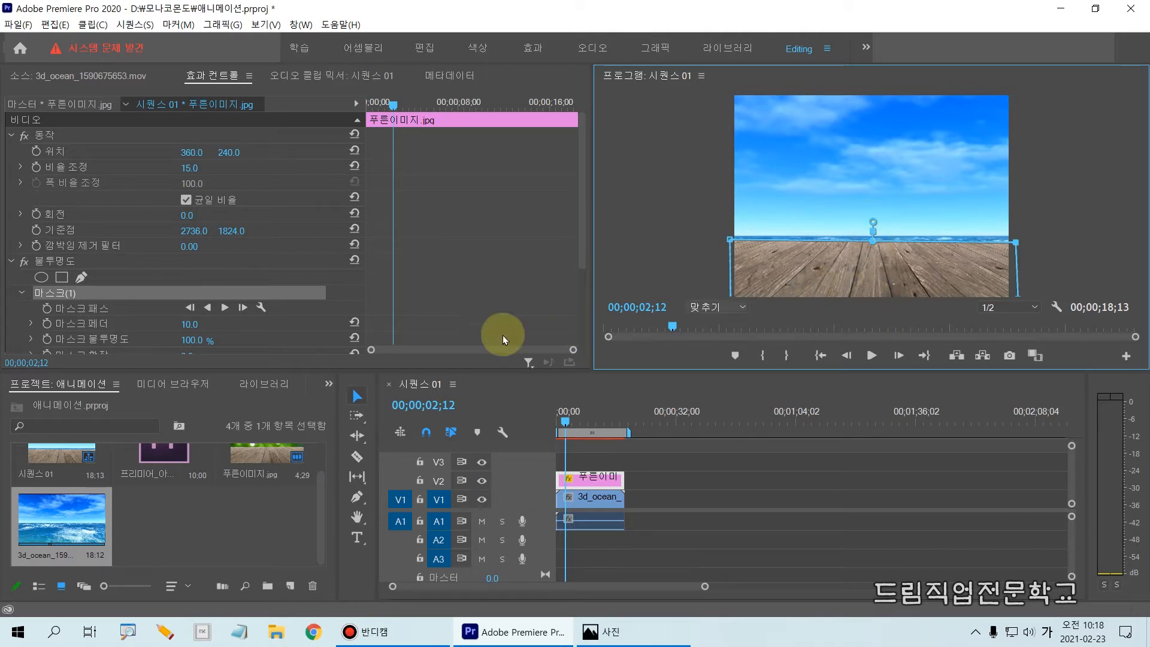
# Examine the path, feather, opacity and expansion settings of the opacity mask
pyautogui.moveTo(15, 287)
pyautogui.mouseDown()
pyautogui.moveTo(77, 331)
pyautogui.moveTo(305, 346)
pyautogui.mouseUp()
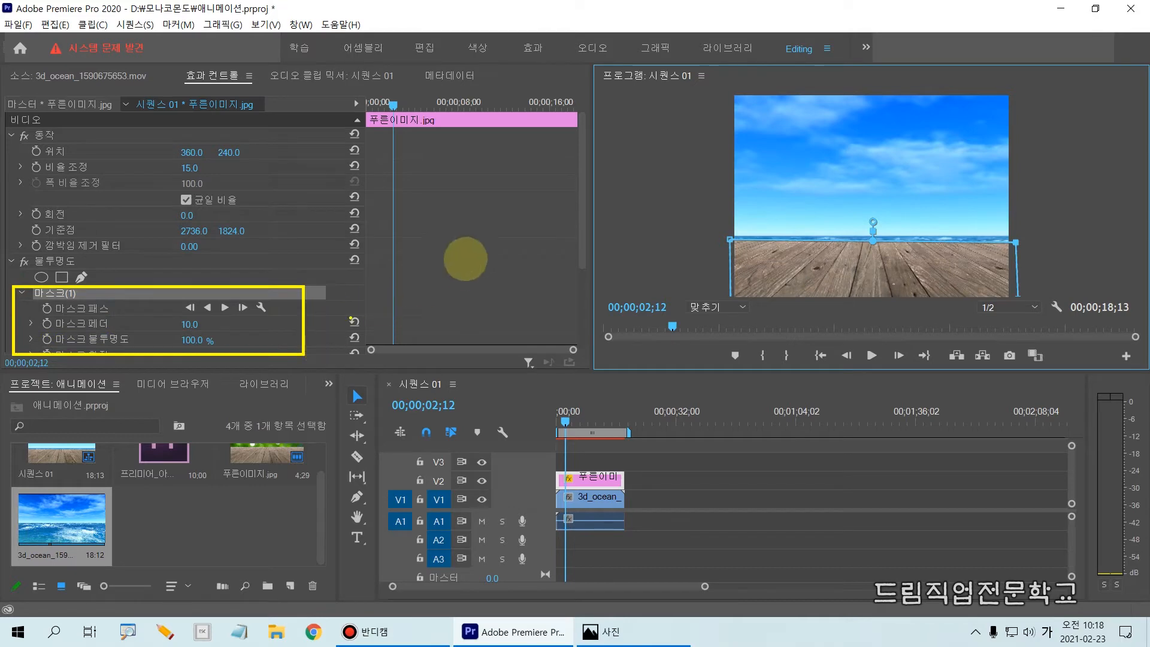
pyautogui.moveTo(578, 228); pyautogui.dragTo(578, 277)
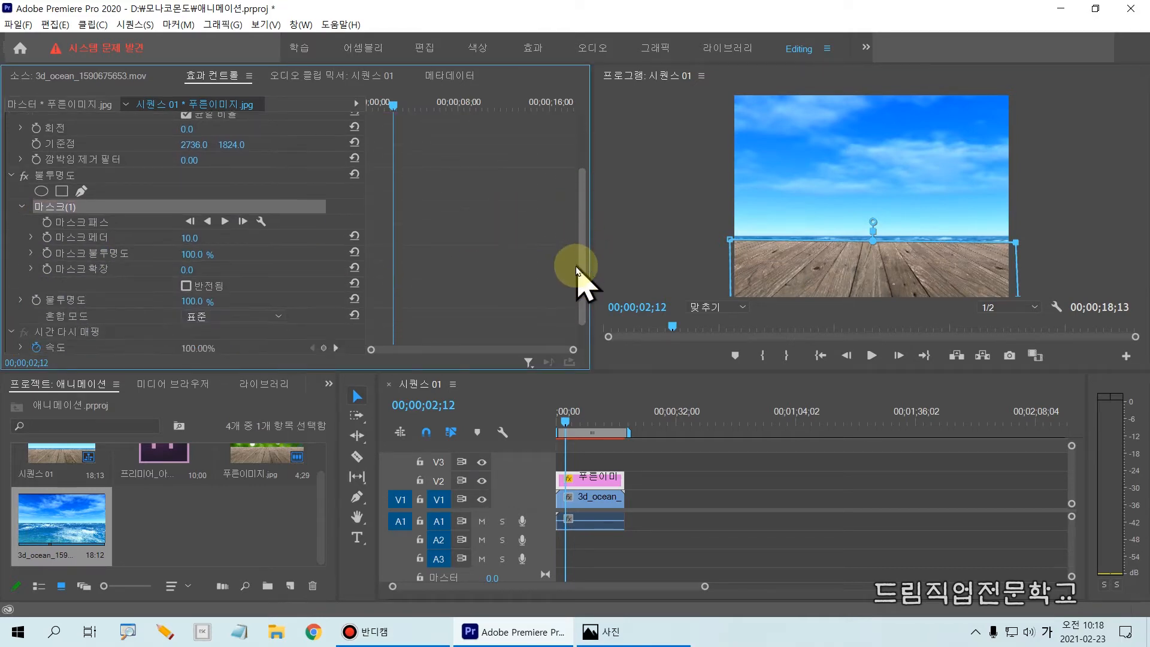
pyautogui.click(96, 221)
pyautogui.click(91, 236)
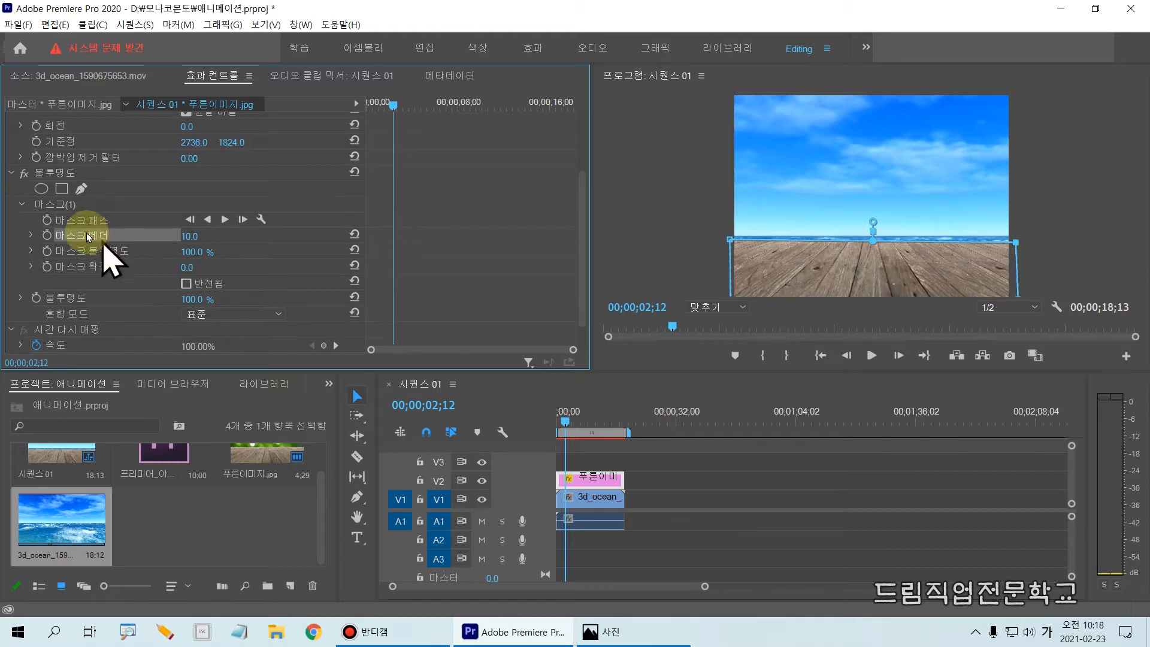
pyautogui.click(94, 252)
pyautogui.click(94, 267)
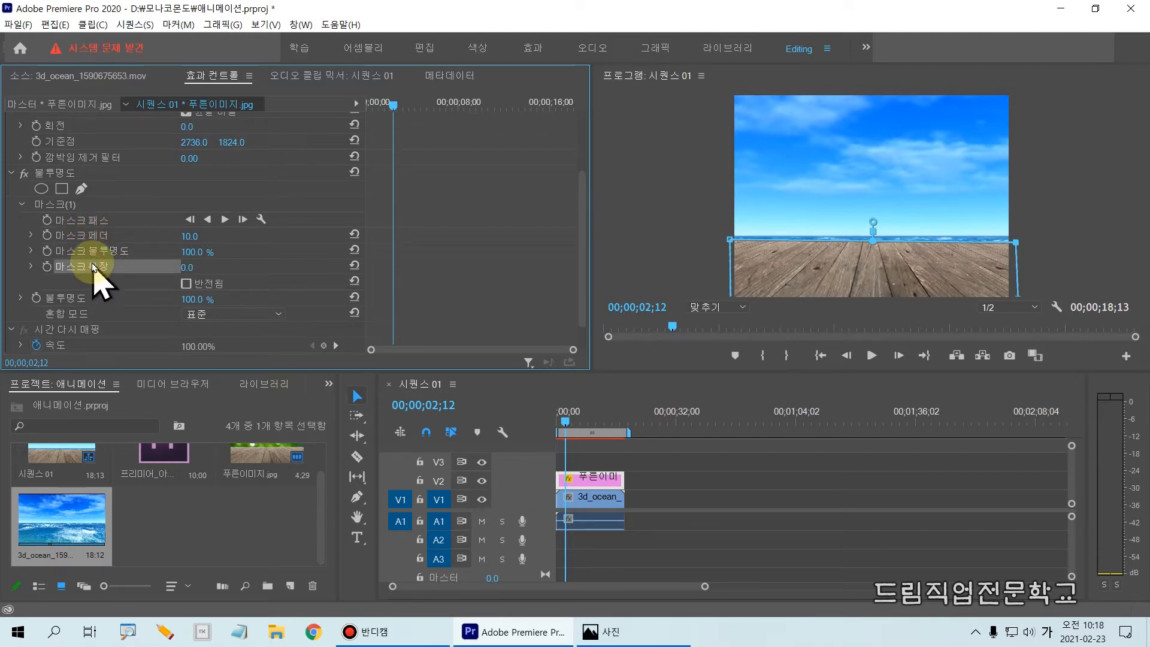
pyautogui.moveTo(16, 226); pyautogui.dragTo(282, 246)
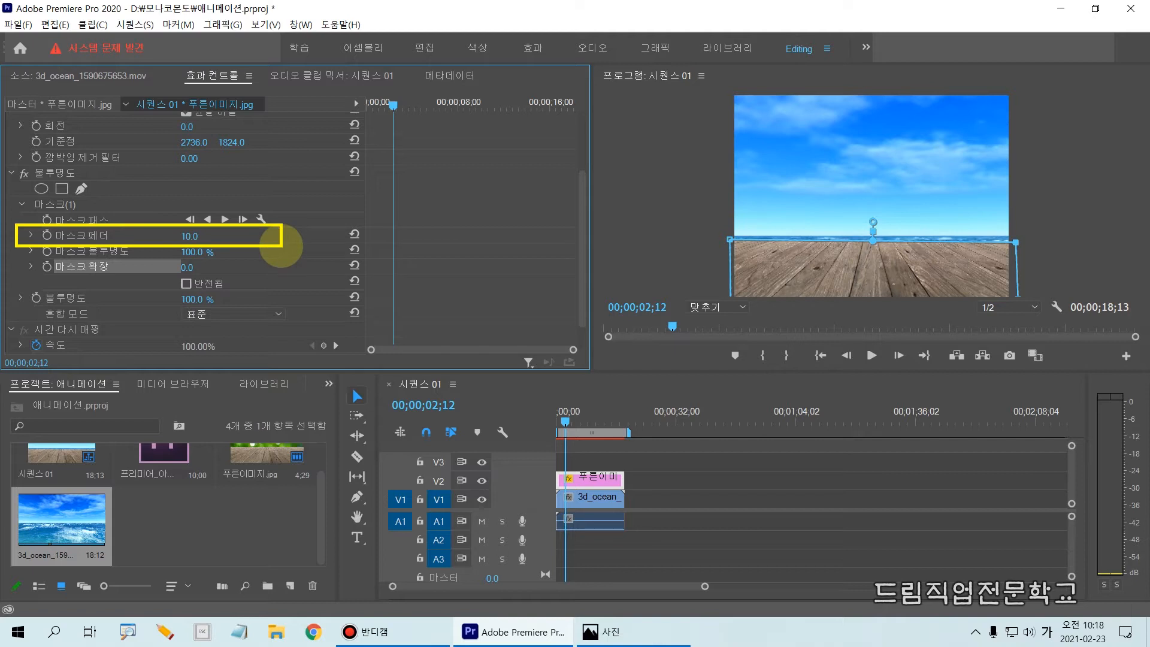
pyautogui.moveTo(737, 298)
pyautogui.mouseDown()
pyautogui.moveTo(732, 250)
pyautogui.moveTo(1006, 241)
pyautogui.moveTo(1018, 241)
pyautogui.moveTo(1020, 306)
pyautogui.mouseUp()
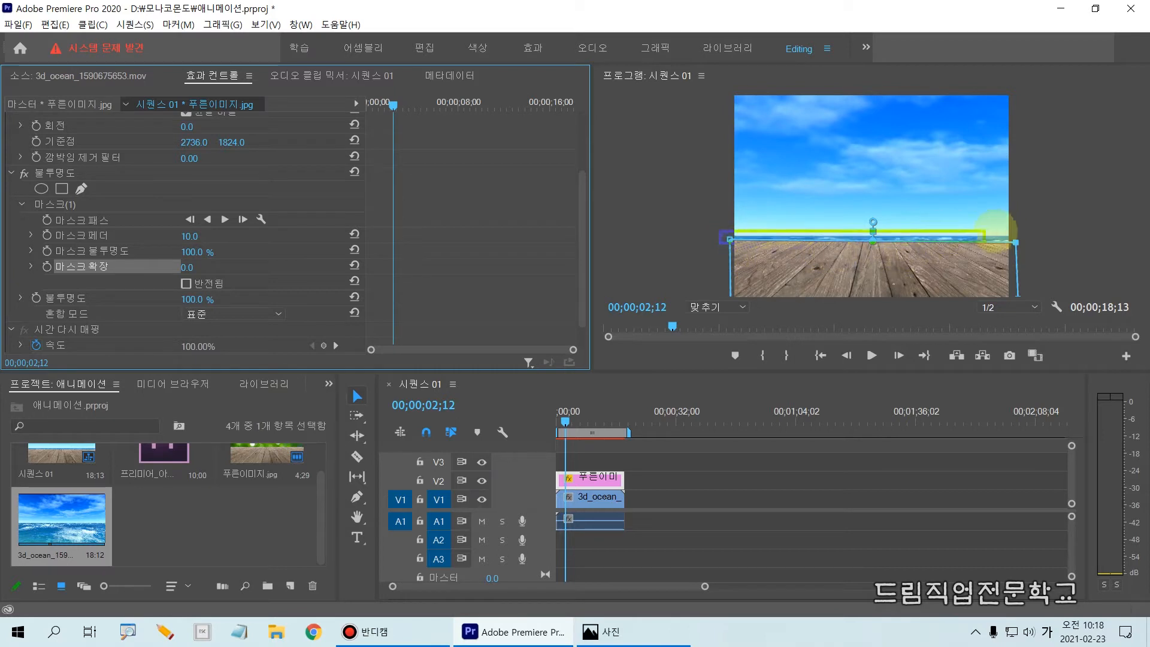
pyautogui.click(1017, 241)
pyautogui.click(1017, 241)
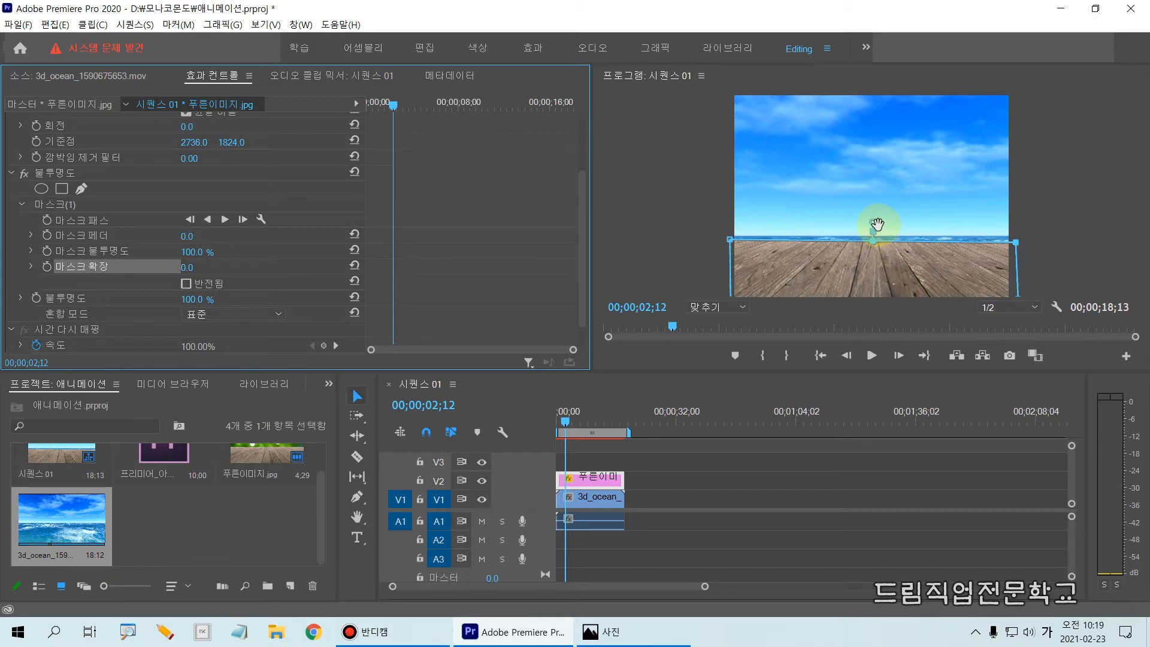
# Increase the mask's feather progressively to 4.5, 75.8 and 144.5 using its on-canvas feather handle
pyautogui.moveTo(872, 224); pyautogui.dragTo(873, 220)
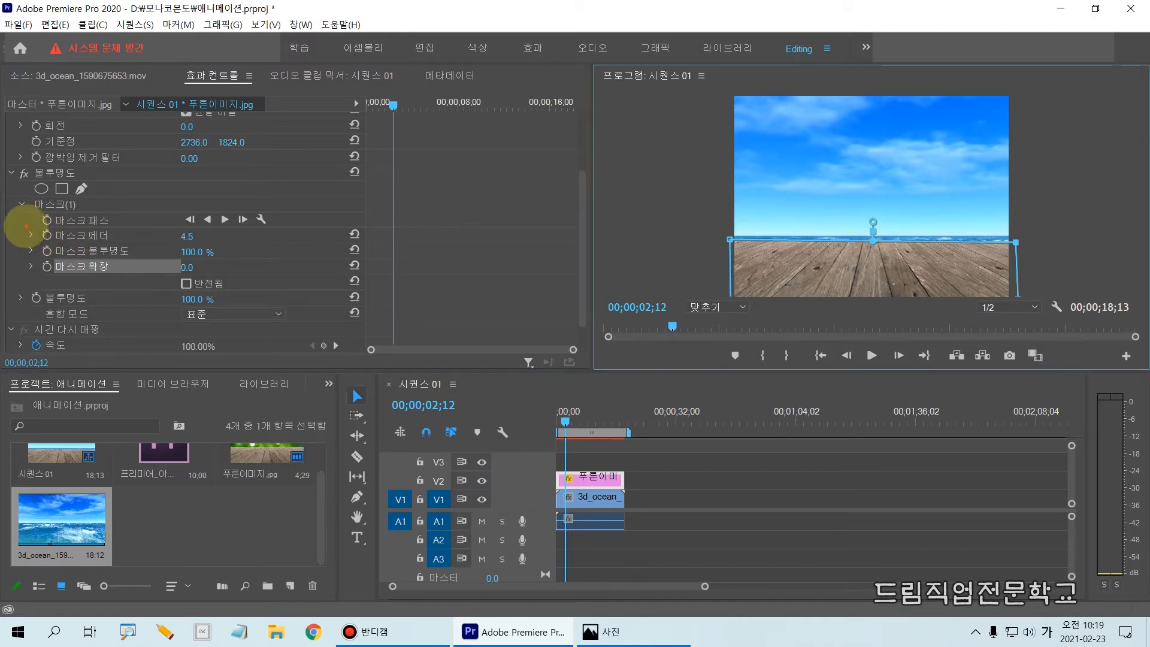
pyautogui.moveTo(25, 227); pyautogui.dragTo(245, 250)
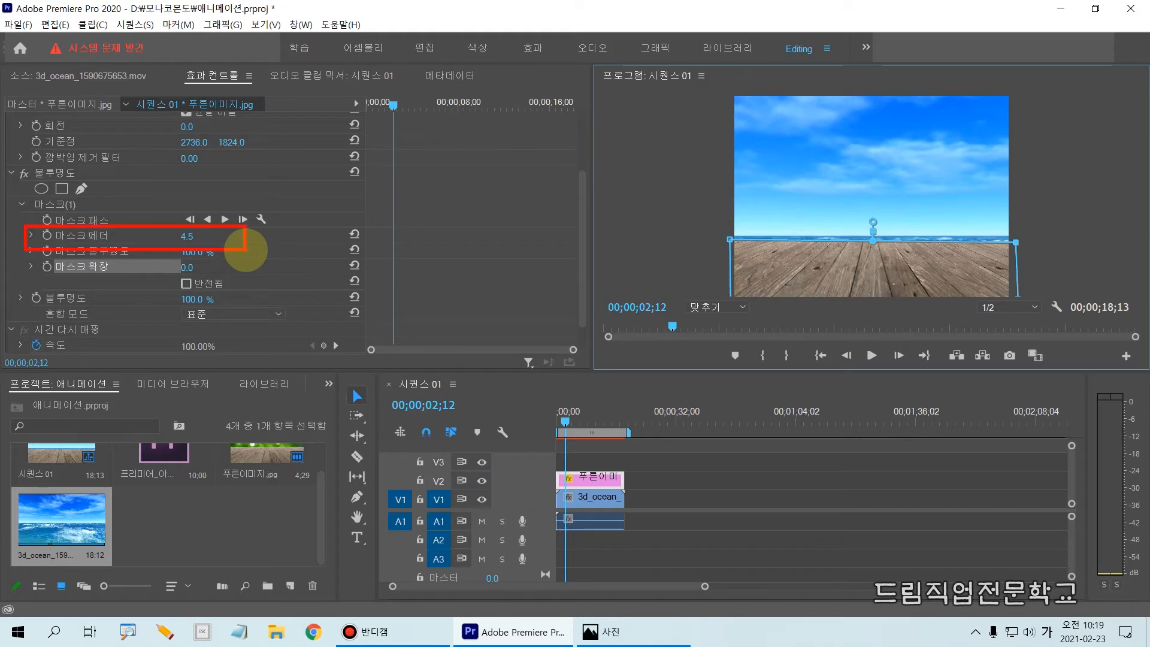
pyautogui.press('Escape')
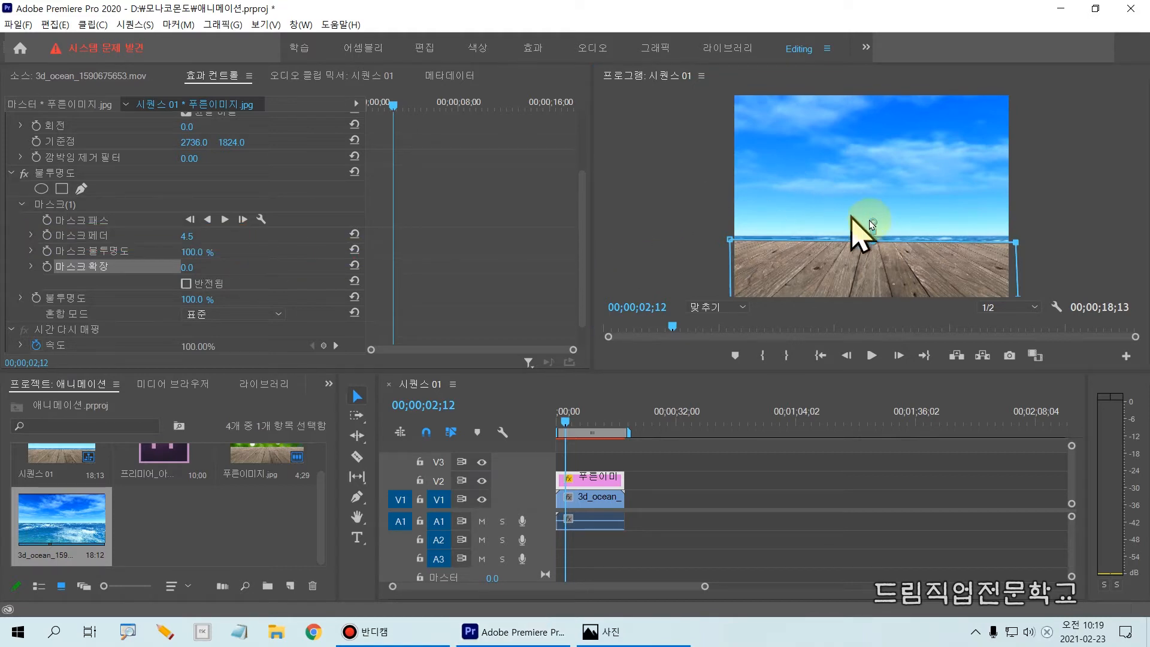
pyautogui.moveTo(871, 222)
pyautogui.mouseDown()
pyautogui.moveTo(861, 217)
pyautogui.moveTo(870, 223)
pyautogui.mouseUp()
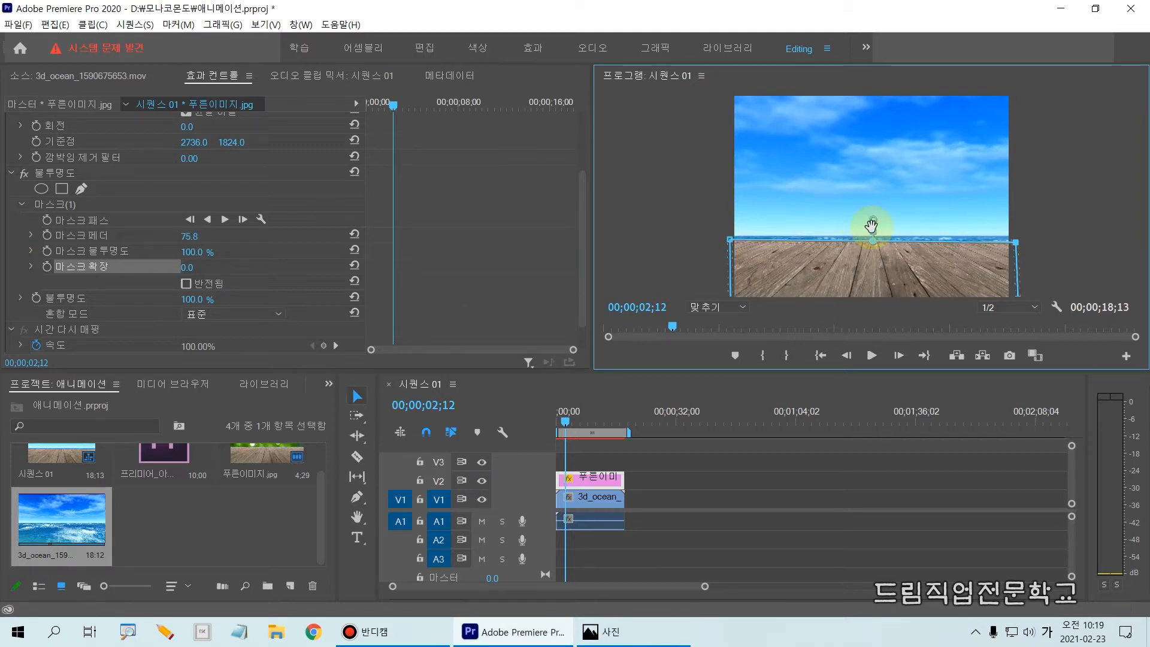
pyautogui.moveTo(873, 231); pyautogui.dragTo(882, 219)
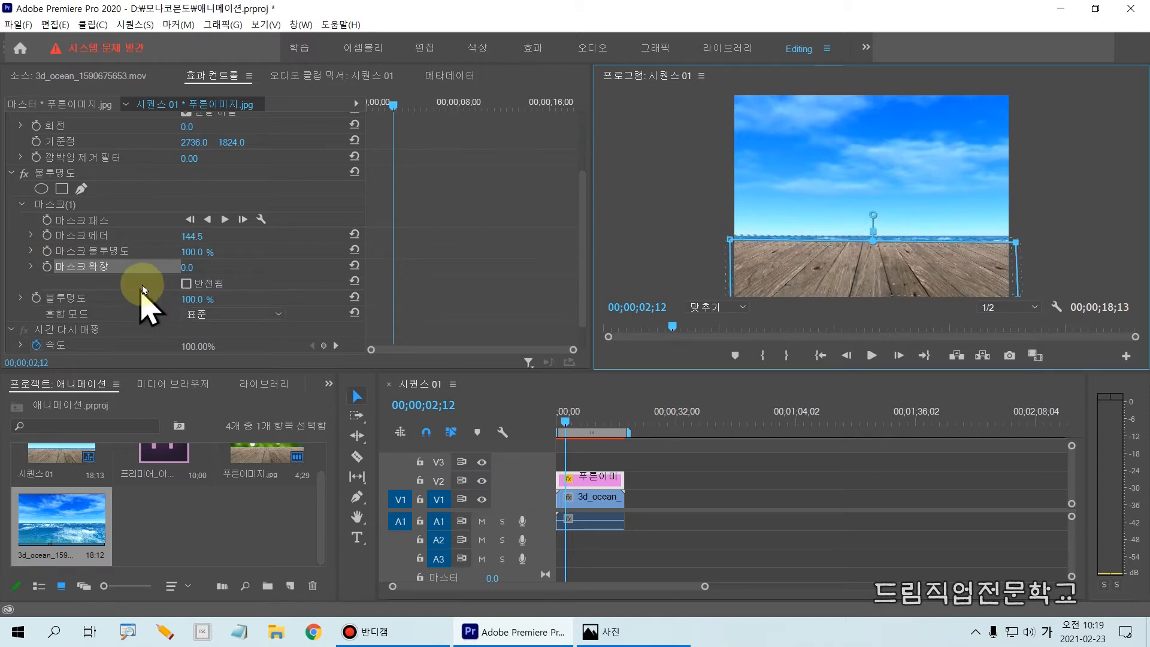
# Reduce the mask feather to 0 using its on-canvas feather handle
pyautogui.click(166, 225)
pyautogui.moveTo(167, 224); pyautogui.dragTo(251, 249)
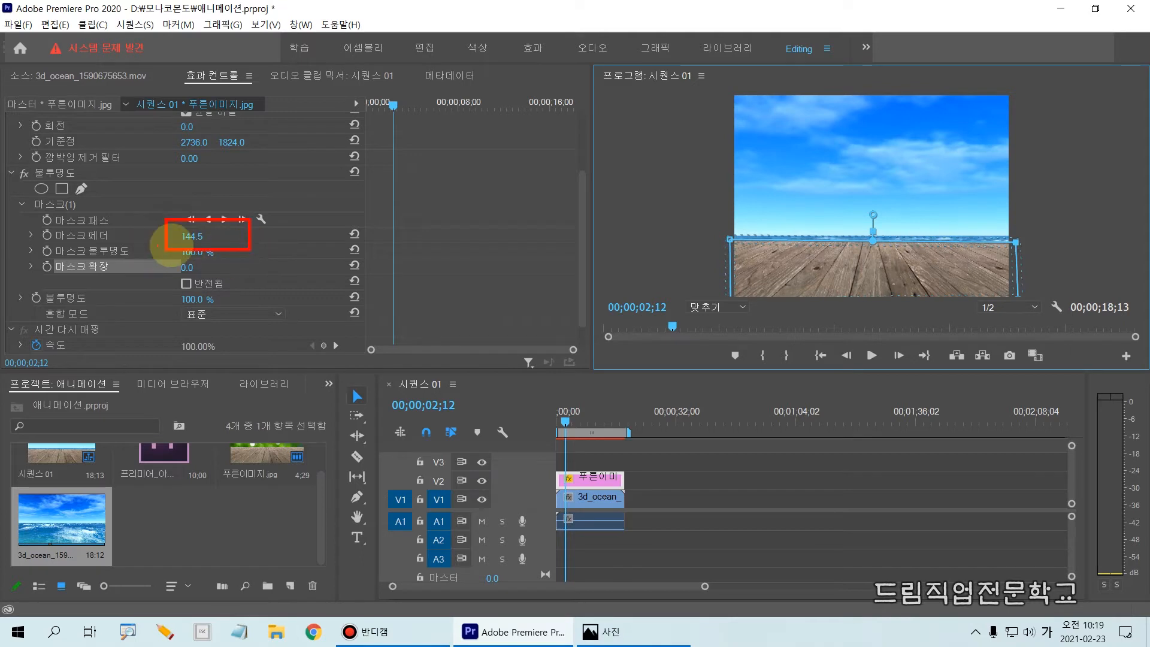
pyautogui.moveTo(162, 244); pyautogui.dragTo(231, 244)
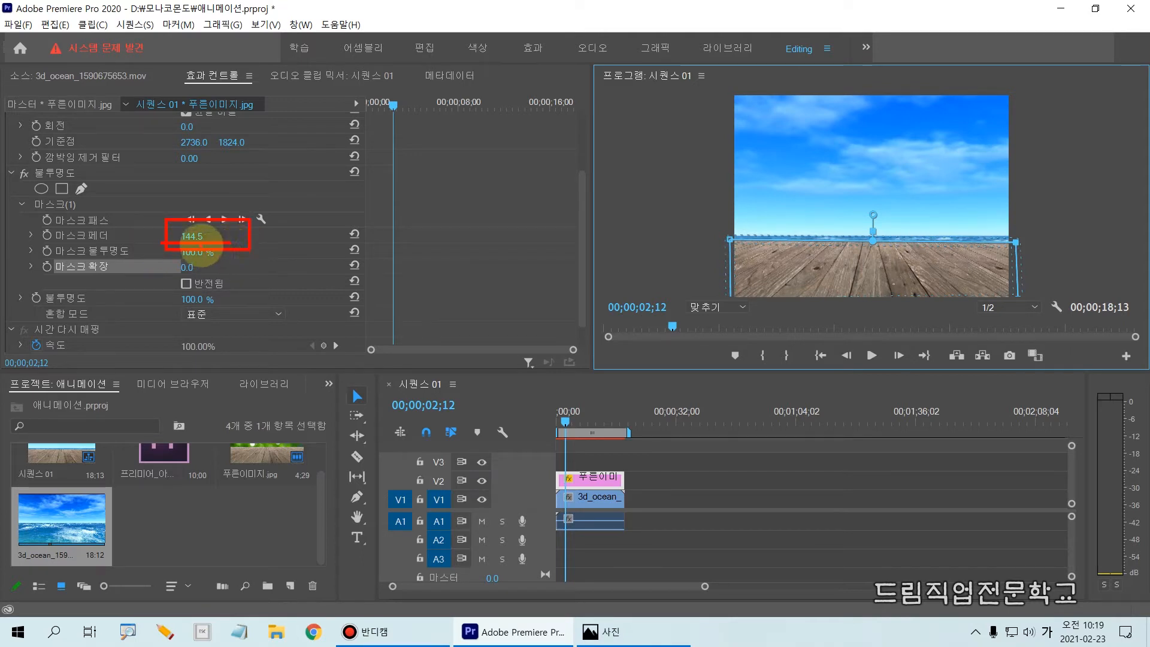
pyautogui.press('Escape')
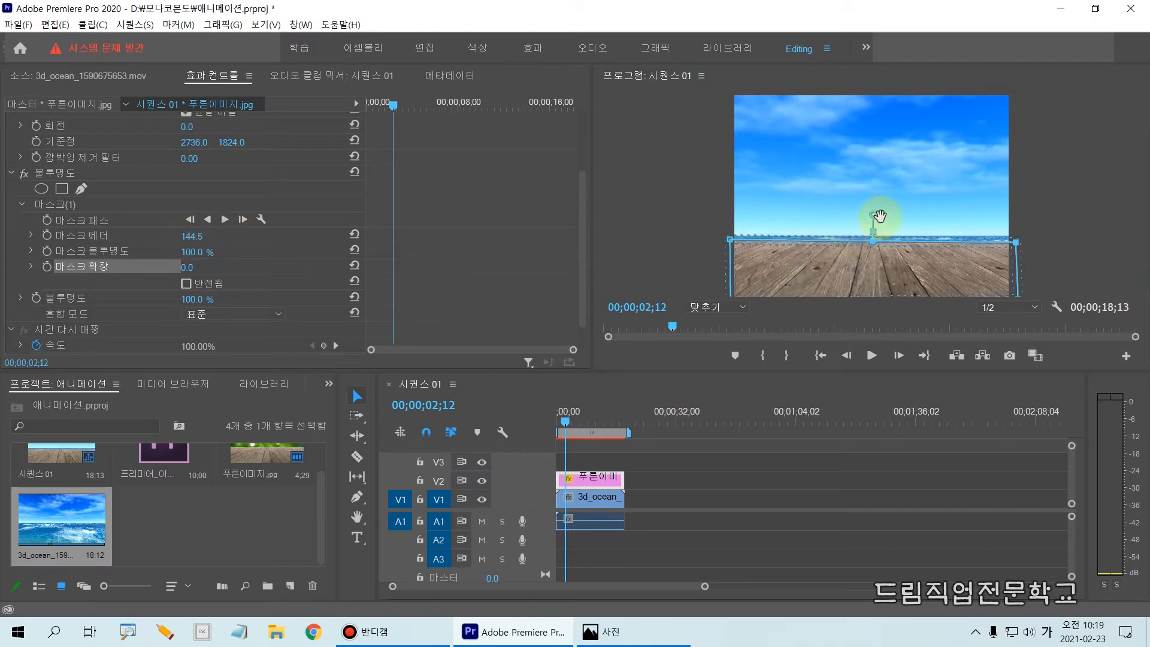
pyautogui.moveTo(872, 216); pyautogui.dragTo(842, 228)
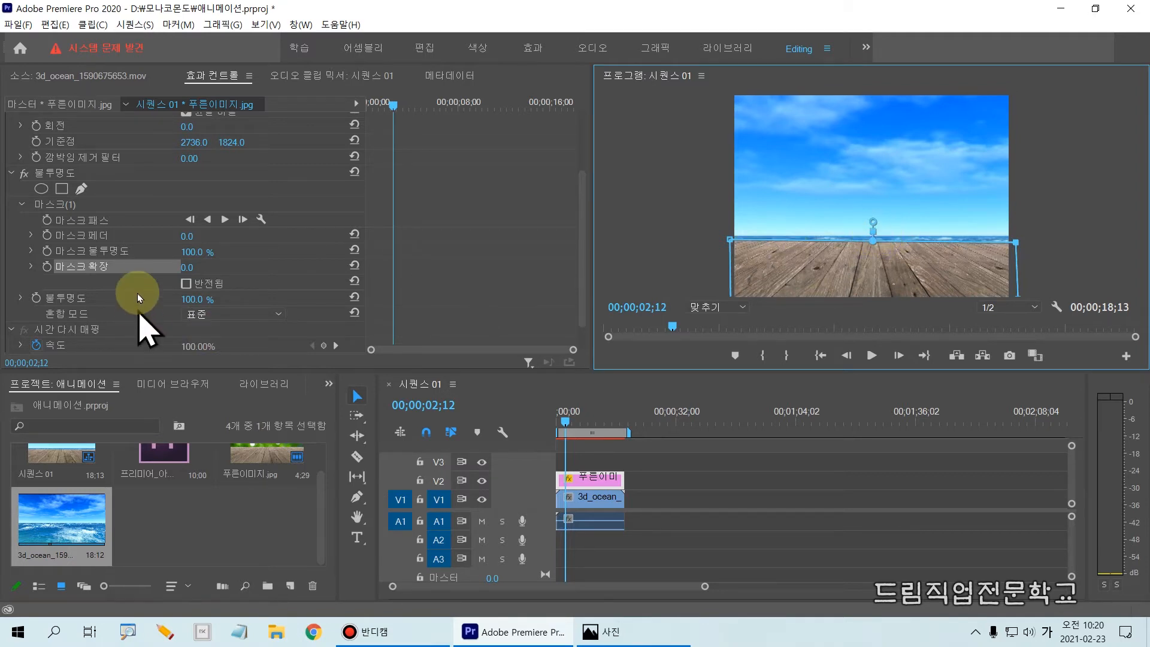
pyautogui.moveTo(26, 250); pyautogui.dragTo(243, 277)
pyautogui.press('Escape')
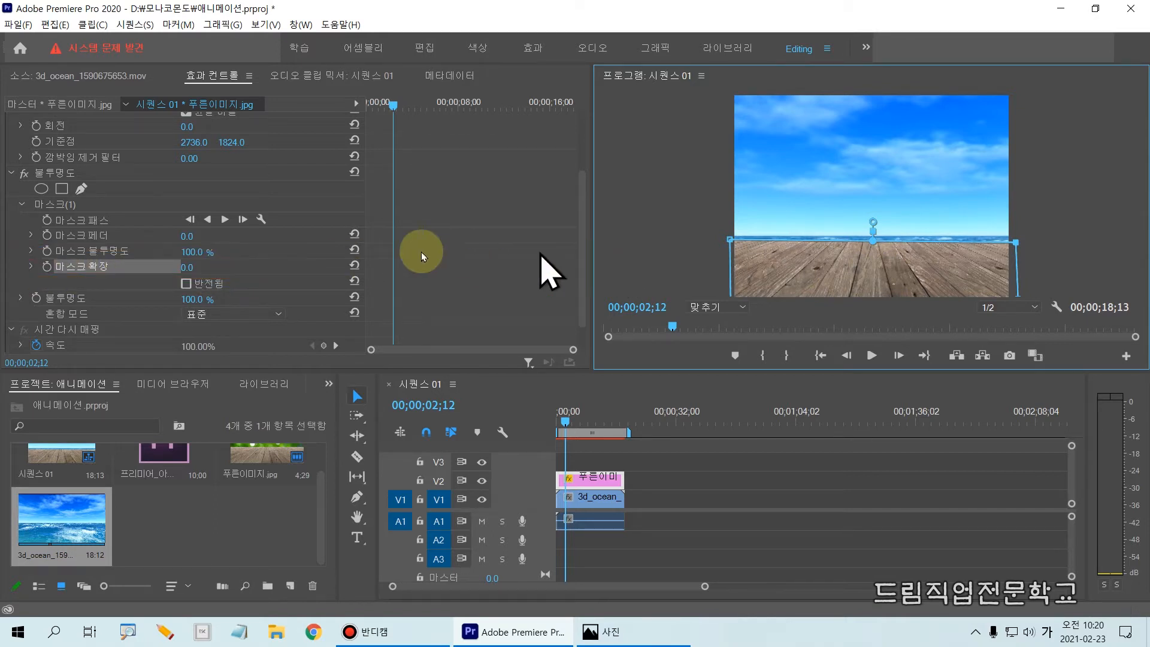
# Set the mask expansion to 66.6 so the mask grows outward beyond its drawn path
pyautogui.moveTo(187, 268); pyautogui.dragTo(283, 260)
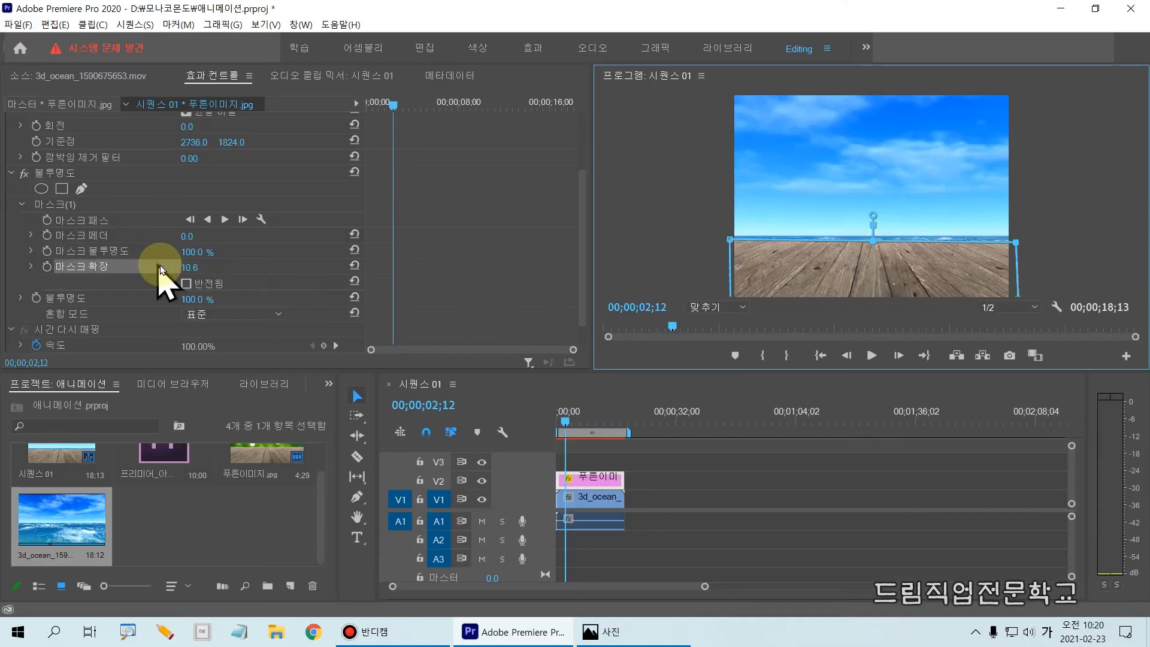
pyautogui.click(176, 271)
pyautogui.moveTo(176, 270)
pyautogui.mouseDown()
pyautogui.moveTo(165, 267)
pyautogui.moveTo(205, 257)
pyautogui.moveTo(575, 267)
pyautogui.moveTo(181, 268)
pyautogui.moveTo(244, 277)
pyautogui.moveTo(167, 265)
pyautogui.mouseUp()
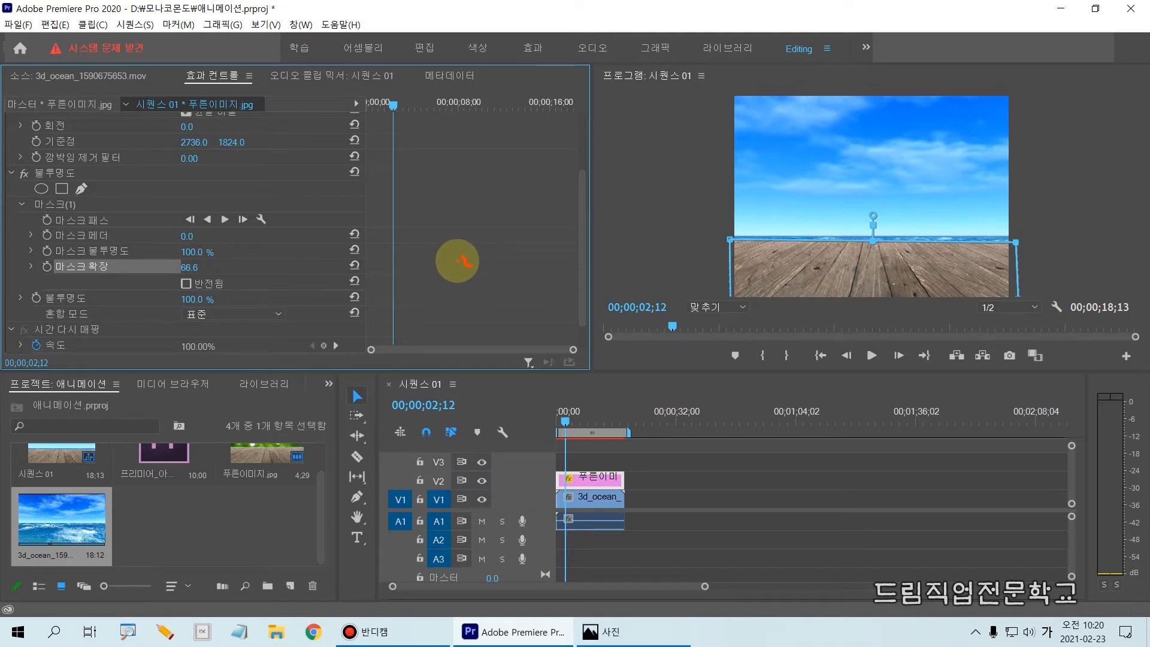
pyautogui.moveTo(461, 255); pyautogui.dragTo(507, 282)
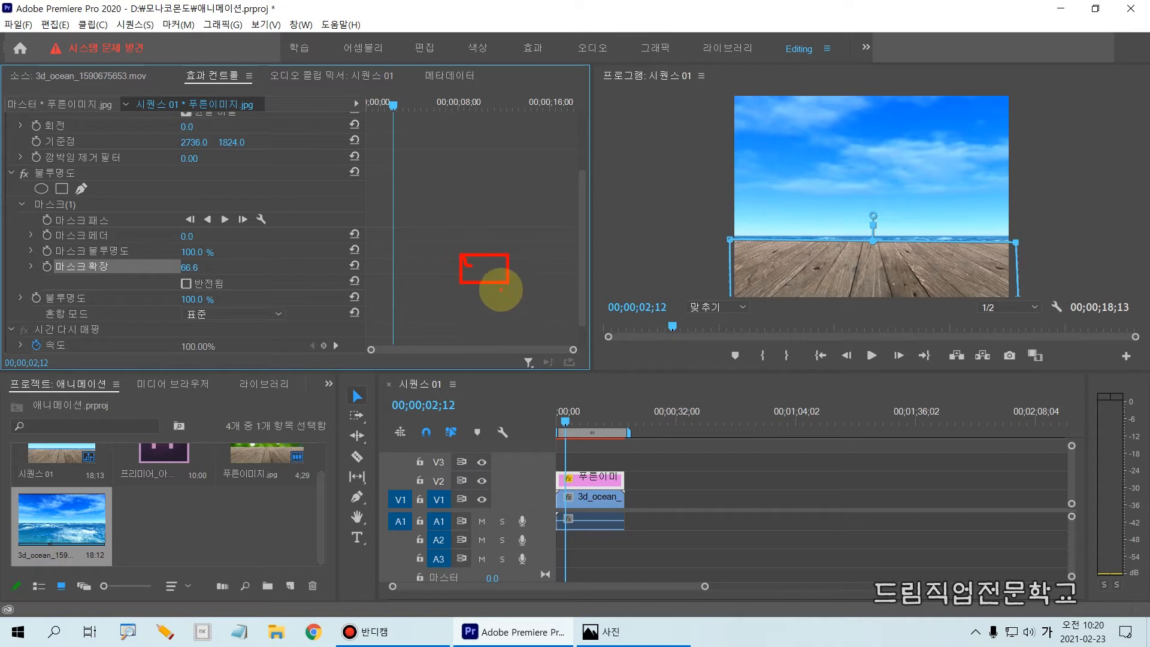
pyautogui.moveTo(468, 271)
pyautogui.mouseDown()
pyautogui.moveTo(501, 262)
pyautogui.moveTo(475, 270)
pyautogui.moveTo(496, 264)
pyautogui.moveTo(494, 276)
pyautogui.mouseUp()
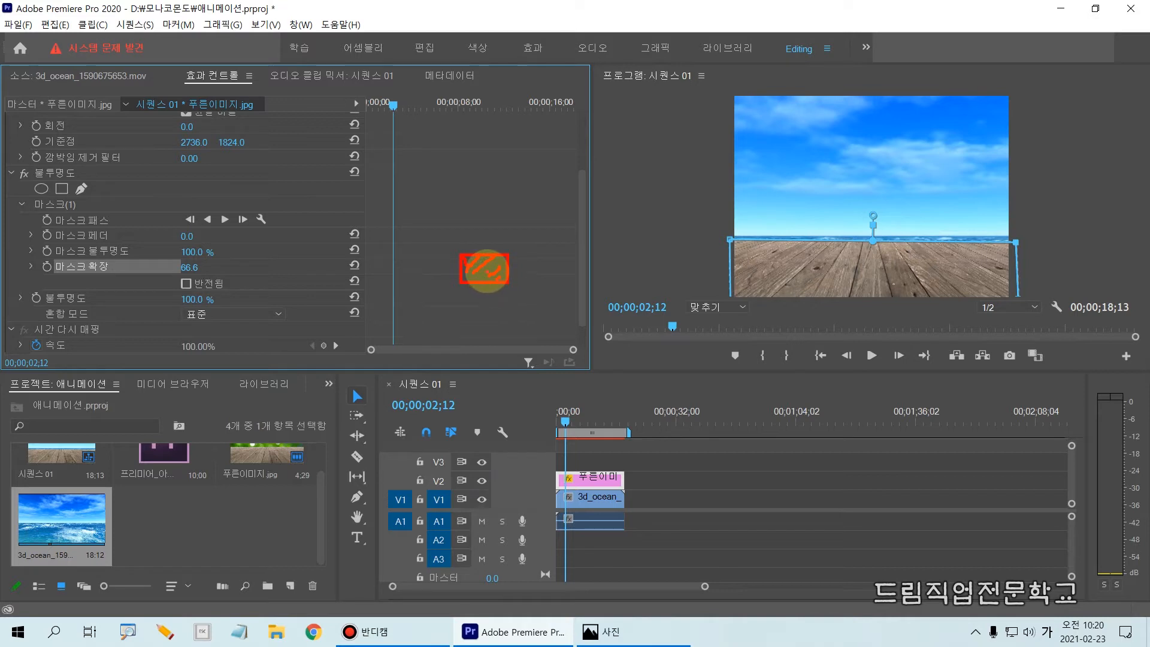
pyautogui.click(445, 240)
pyautogui.moveTo(444, 240); pyautogui.dragTo(532, 297)
pyautogui.moveTo(418, 222); pyautogui.dragTo(562, 312)
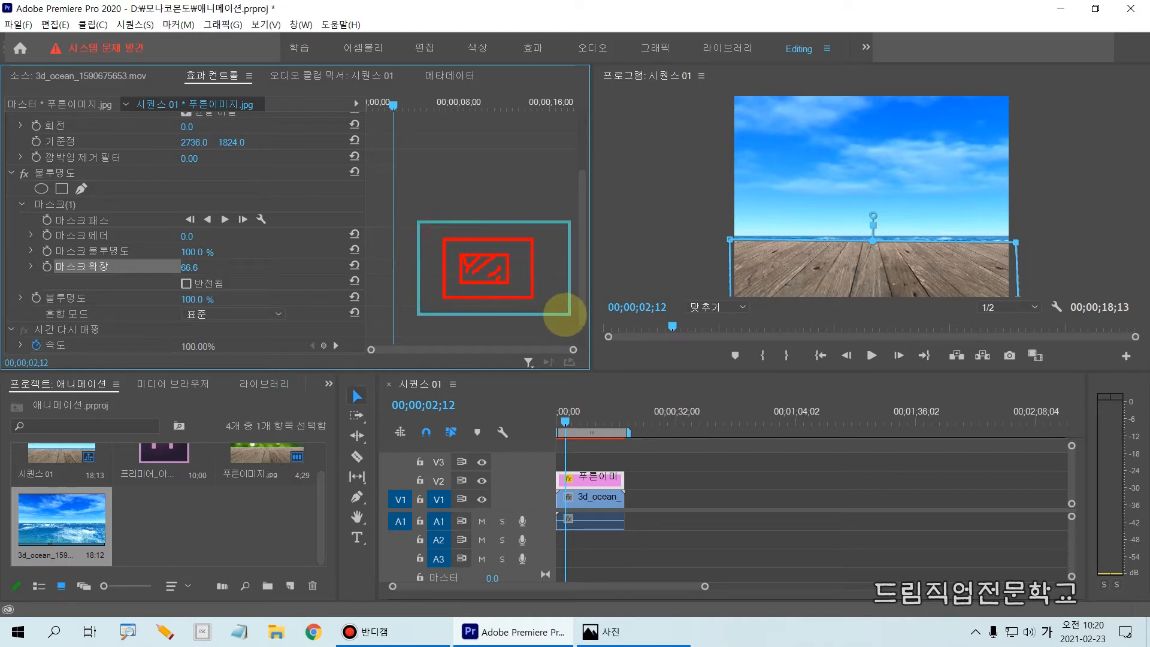
pyautogui.moveTo(394, 204); pyautogui.dragTo(599, 329)
pyautogui.press('Escape')
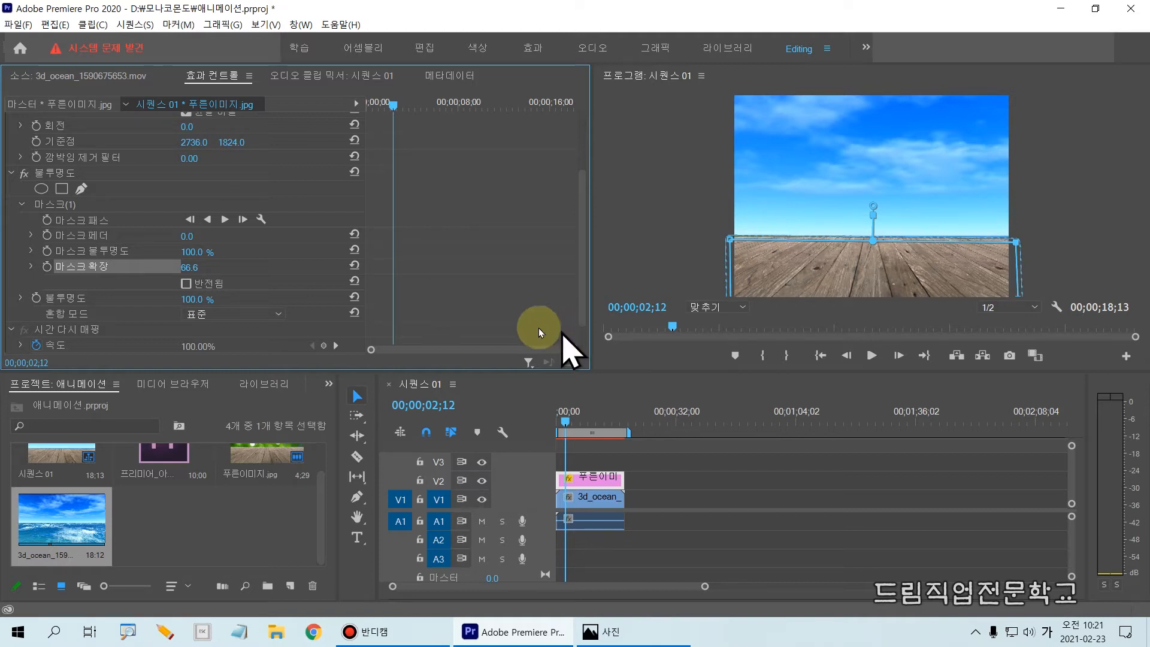
# Set the mask opacity of the wooden-floor mask to 40%
pyautogui.moveTo(18, 240)
pyautogui.mouseDown()
pyautogui.moveTo(251, 263)
pyautogui.moveTo(245, 255)
pyautogui.mouseUp()
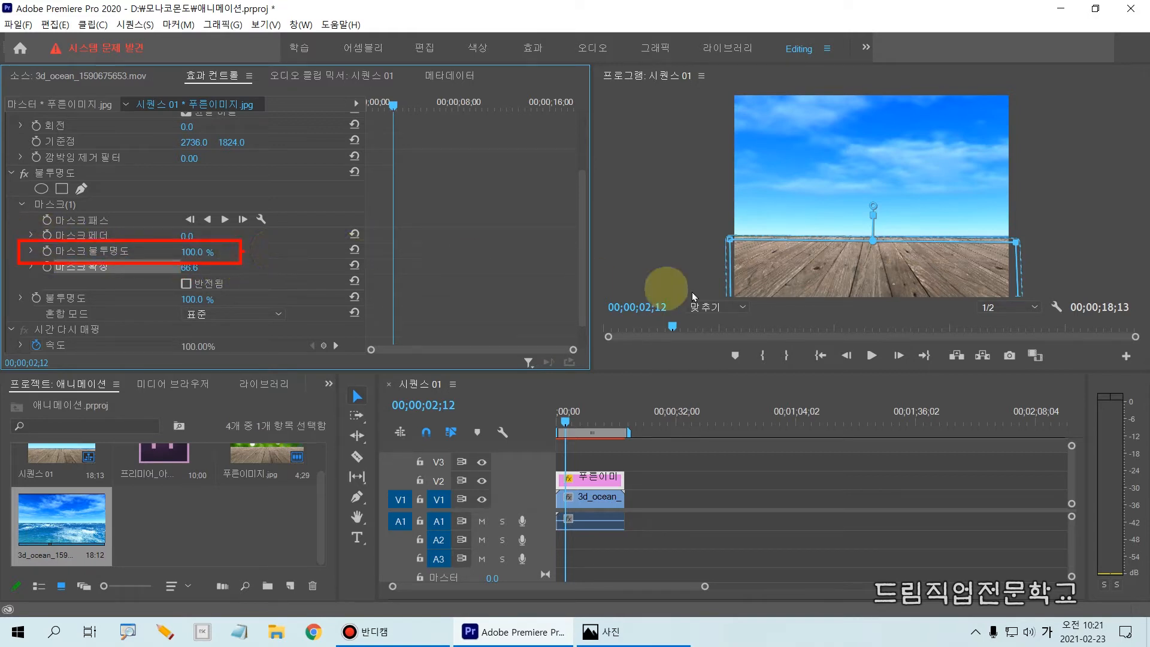
pyautogui.moveTo(722, 227)
pyautogui.mouseDown()
pyautogui.moveTo(933, 306)
pyautogui.moveTo(1037, 312)
pyautogui.mouseUp()
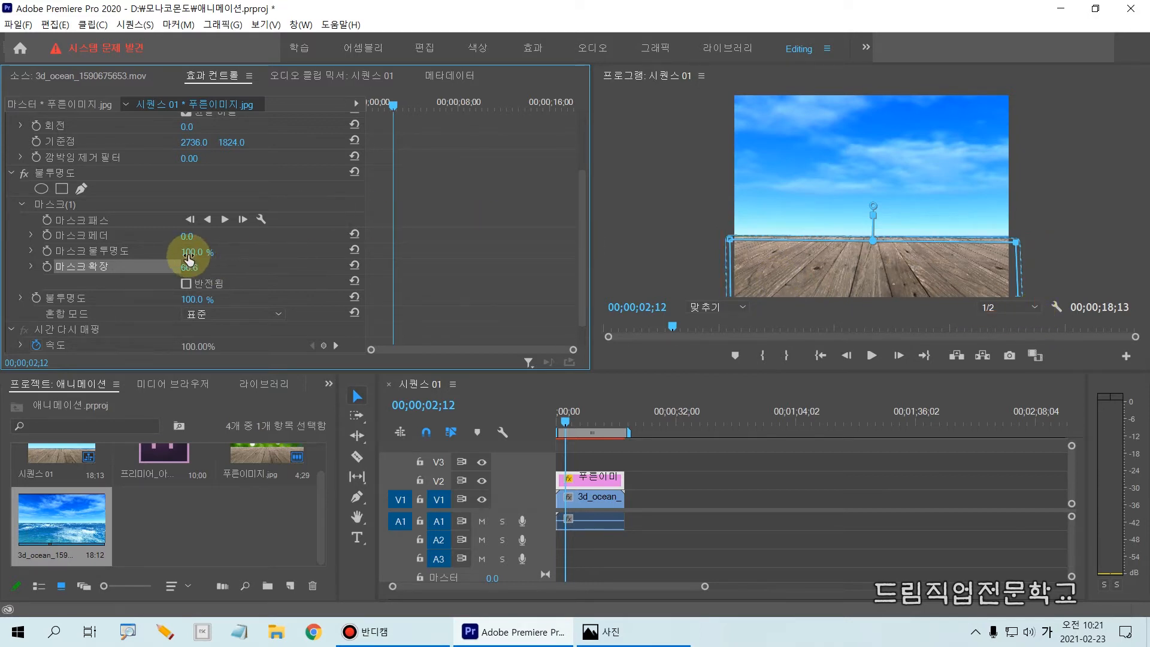
pyautogui.moveTo(188, 252)
pyautogui.mouseDown()
pyautogui.moveTo(156, 257)
pyautogui.moveTo(886, 267)
pyautogui.moveTo(758, 236)
pyautogui.moveTo(244, 257)
pyautogui.mouseUp()
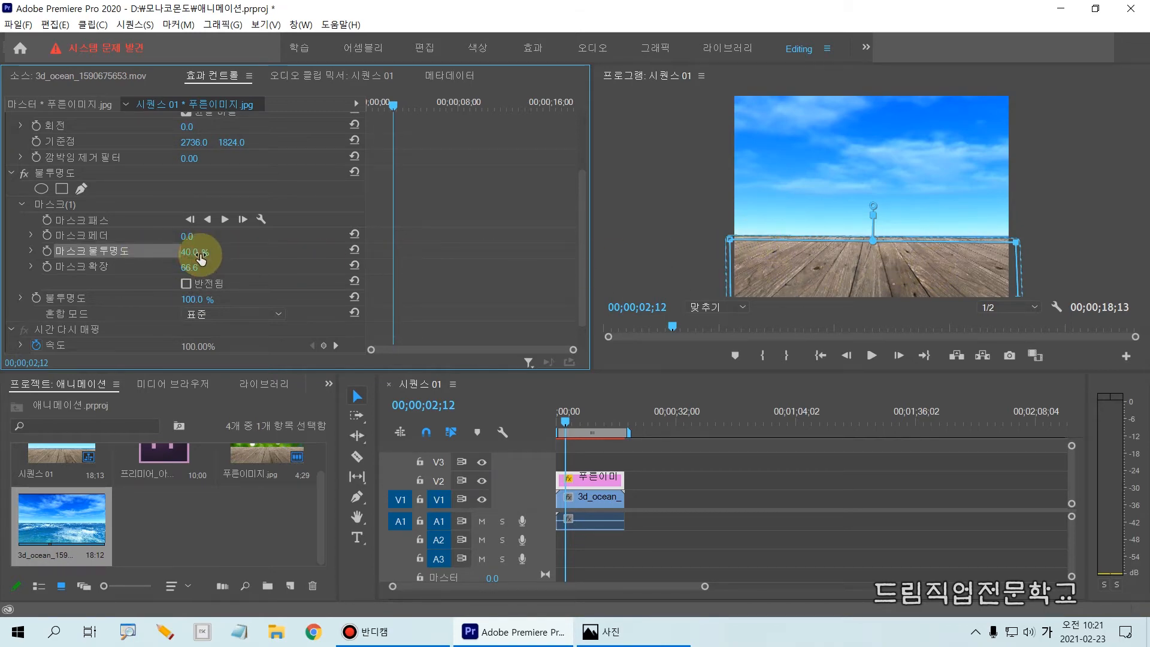
pyautogui.press('Return')
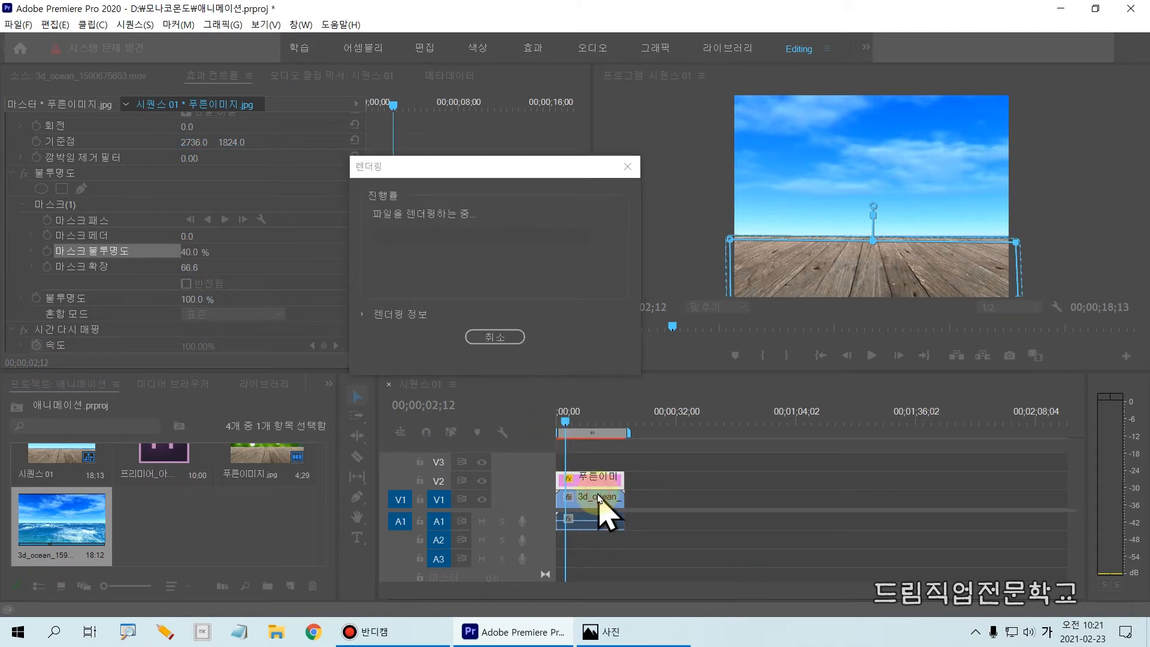
pyautogui.click(498, 337)
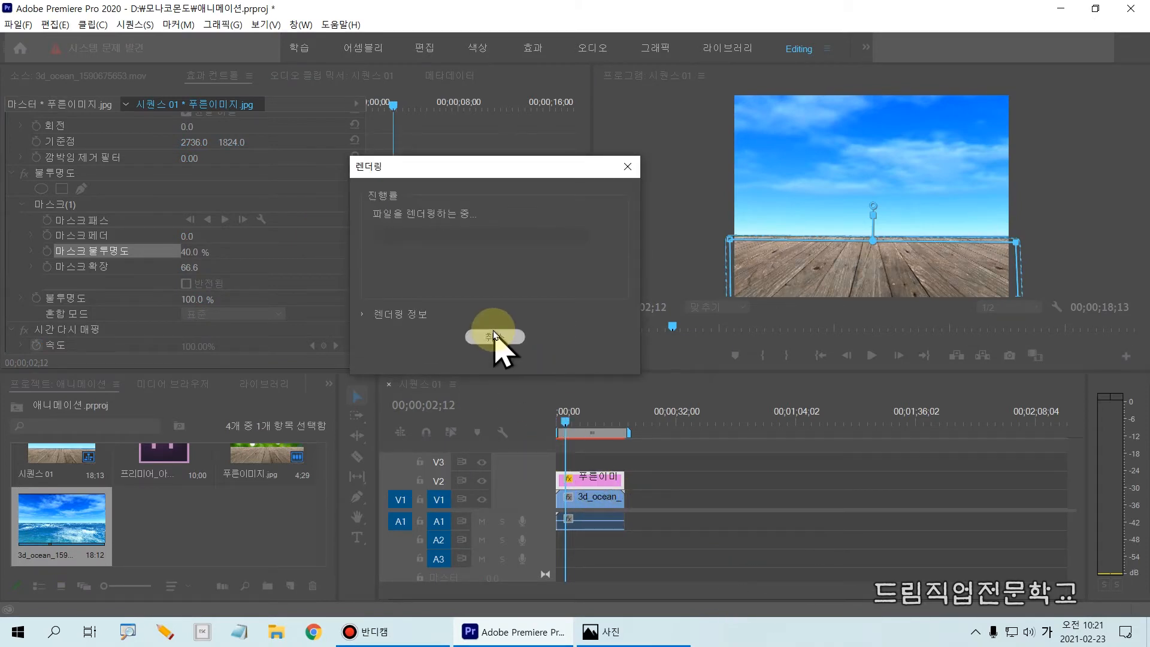
pyautogui.click(496, 336)
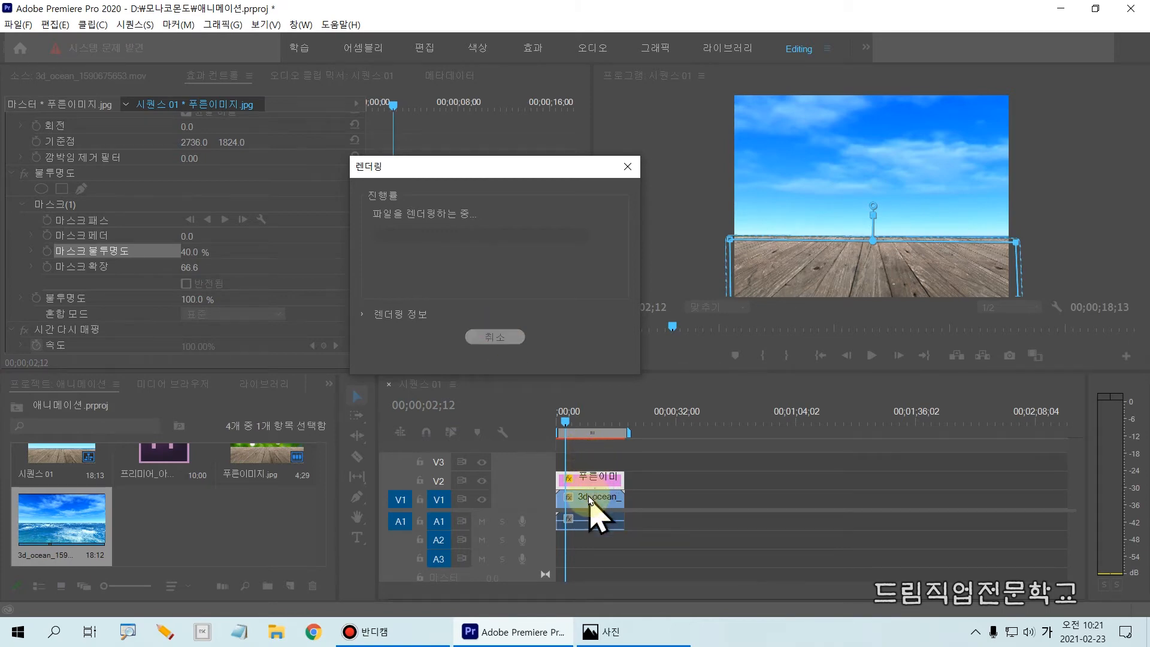
pyautogui.moveTo(541, 455); pyautogui.dragTo(667, 529)
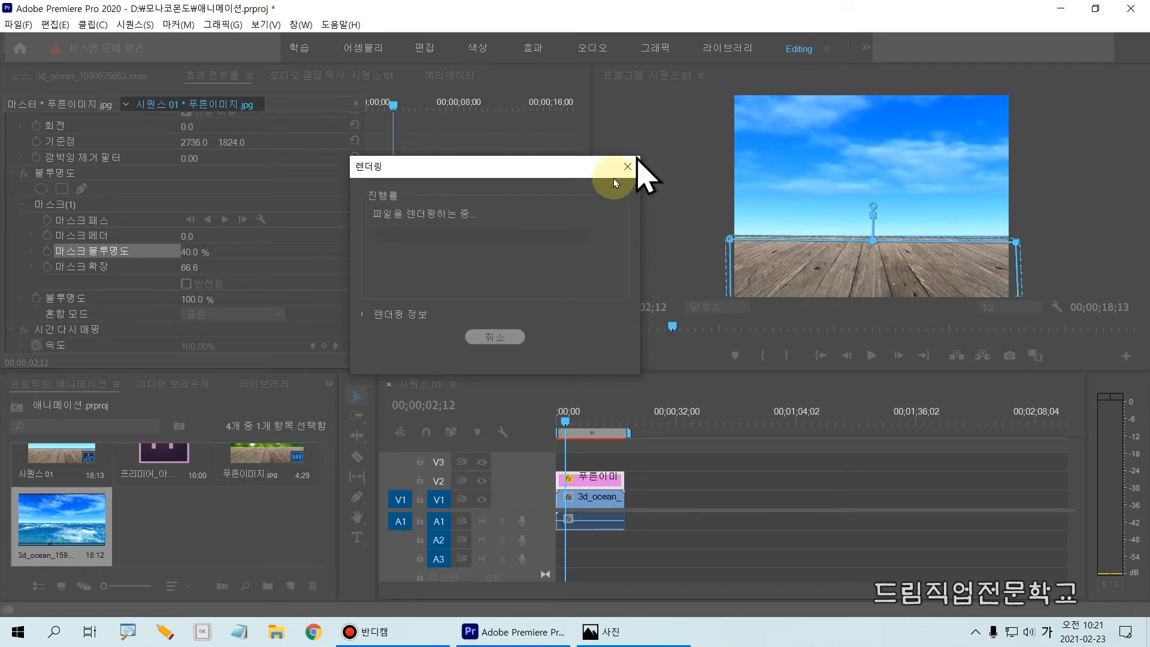
pyautogui.click(626, 167)
pyautogui.click(626, 170)
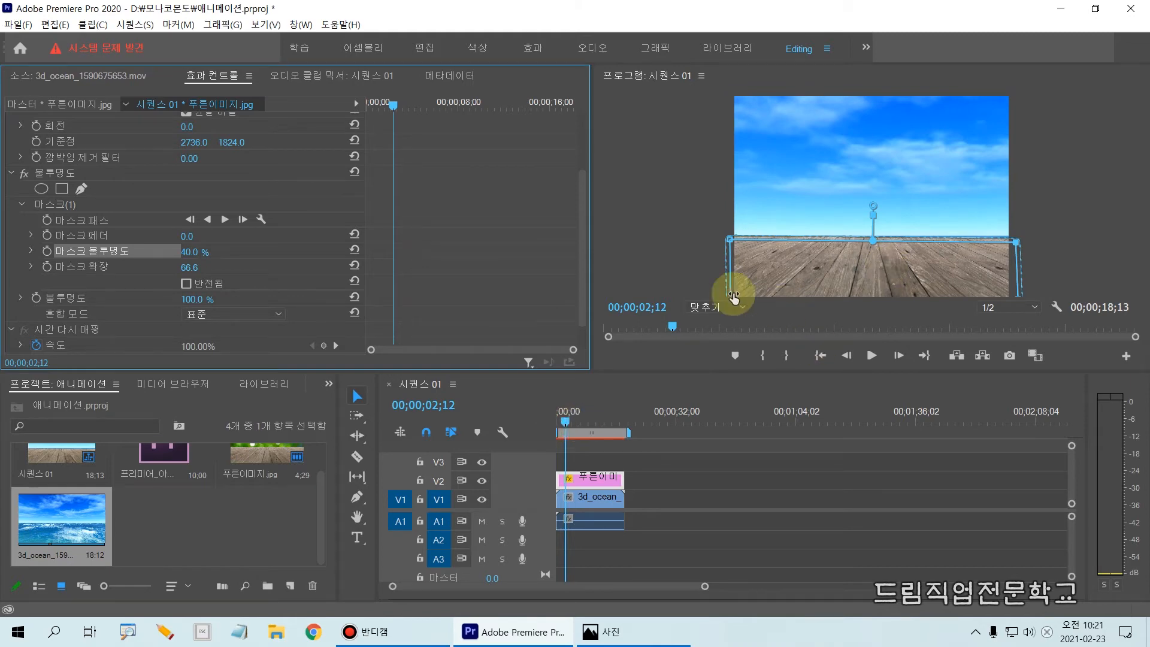
# Move the playhead to the start of the sequence and examine the blend of floor and ocean inside the mask
pyautogui.click(575, 423)
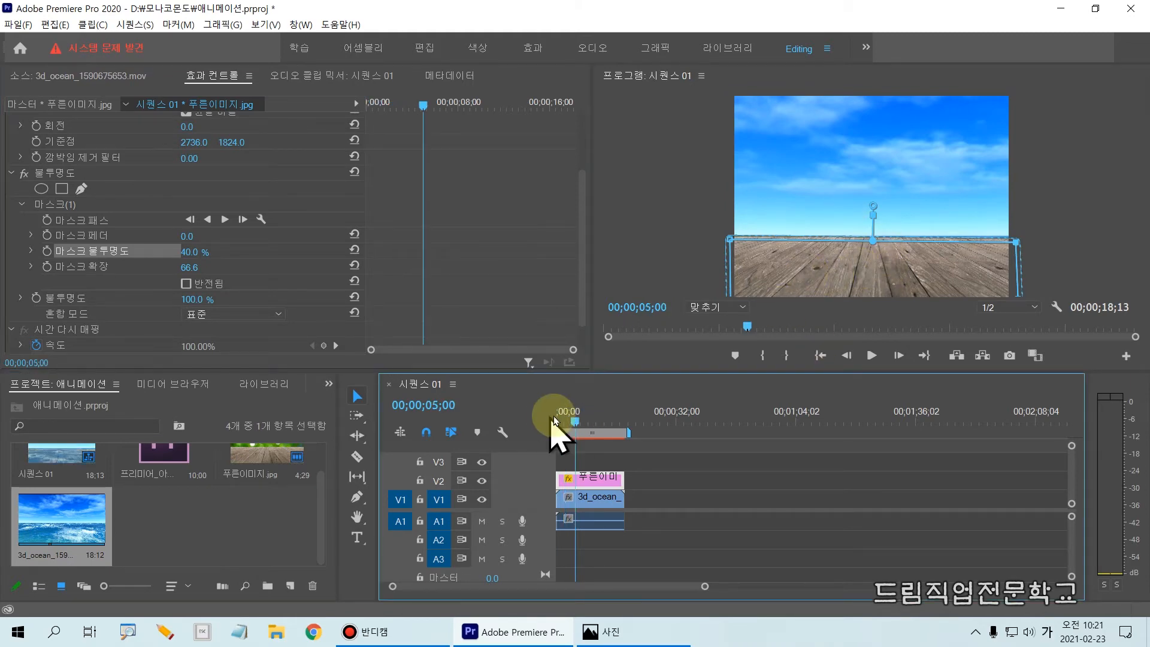
pyautogui.moveTo(577, 424); pyautogui.dragTo(549, 421)
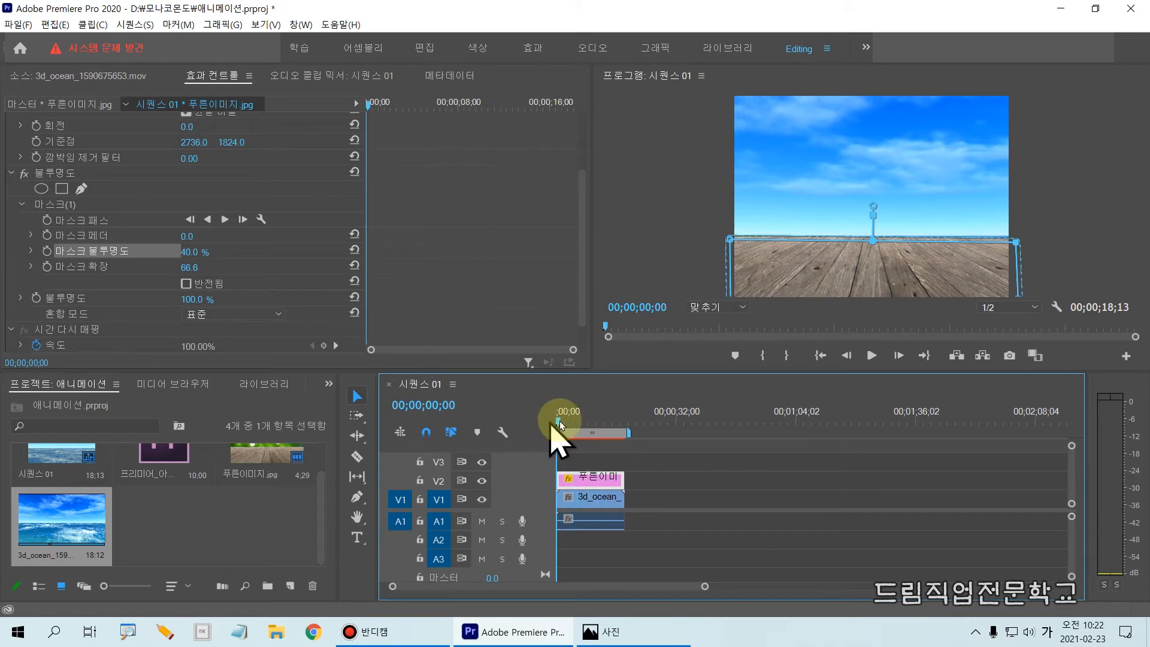
pyautogui.click(1040, 226)
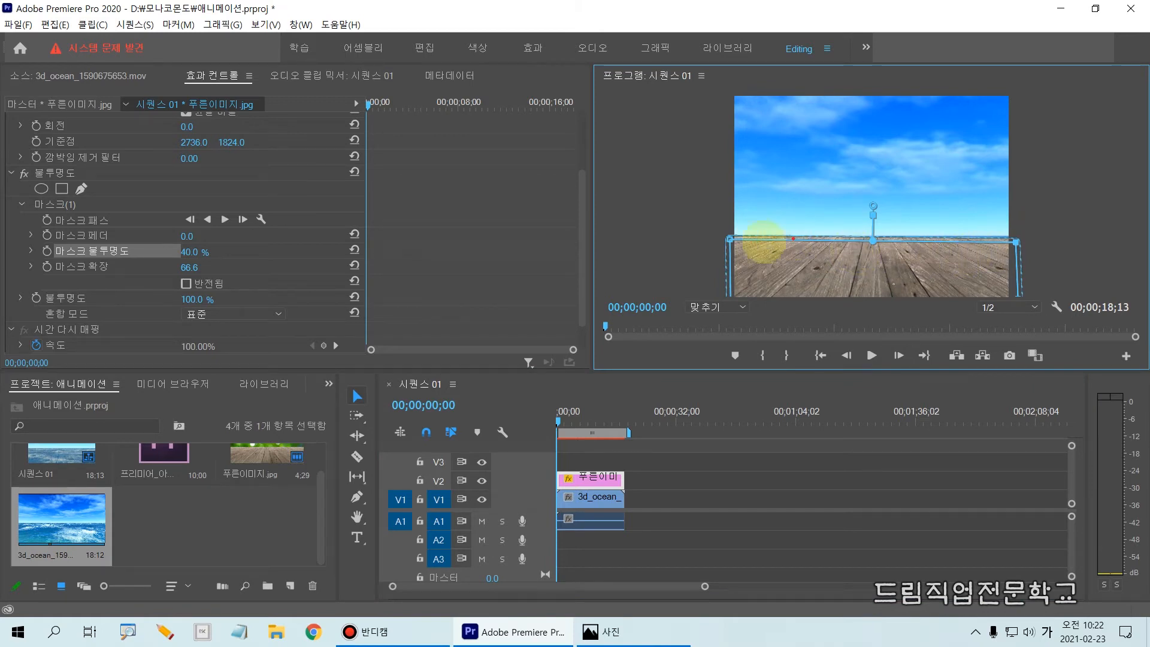
pyautogui.moveTo(703, 231)
pyautogui.mouseDown()
pyautogui.moveTo(798, 282)
pyautogui.moveTo(1041, 307)
pyautogui.mouseUp()
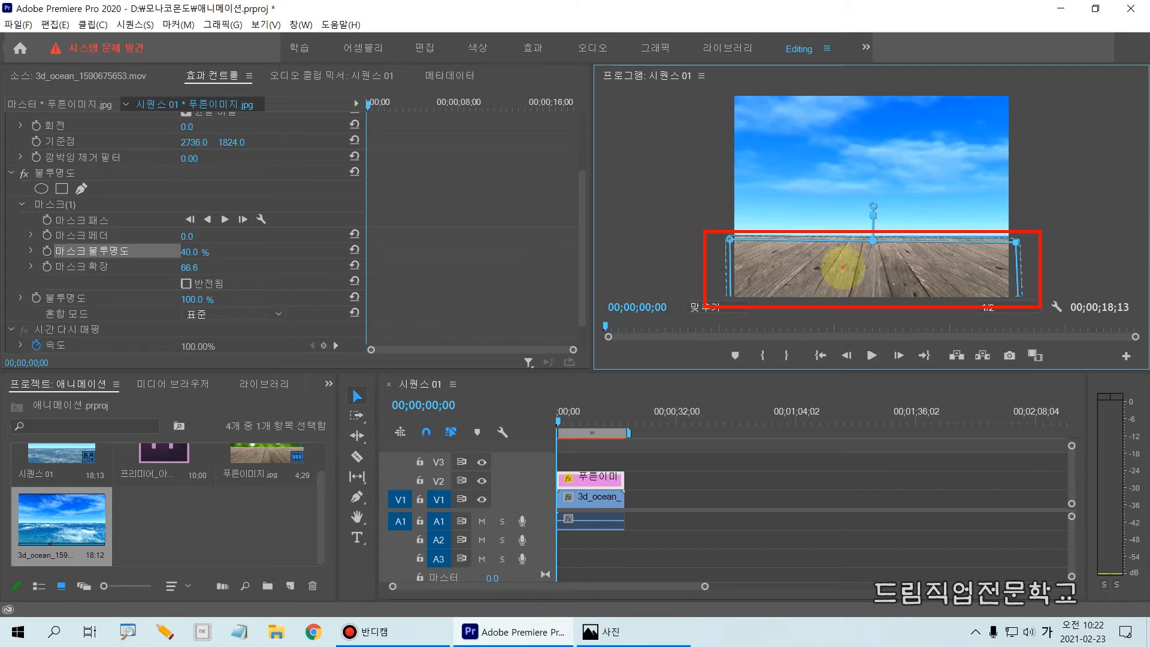
pyautogui.moveTo(836, 145)
pyautogui.mouseDown()
pyautogui.moveTo(824, 153)
pyautogui.moveTo(841, 169)
pyautogui.mouseUp()
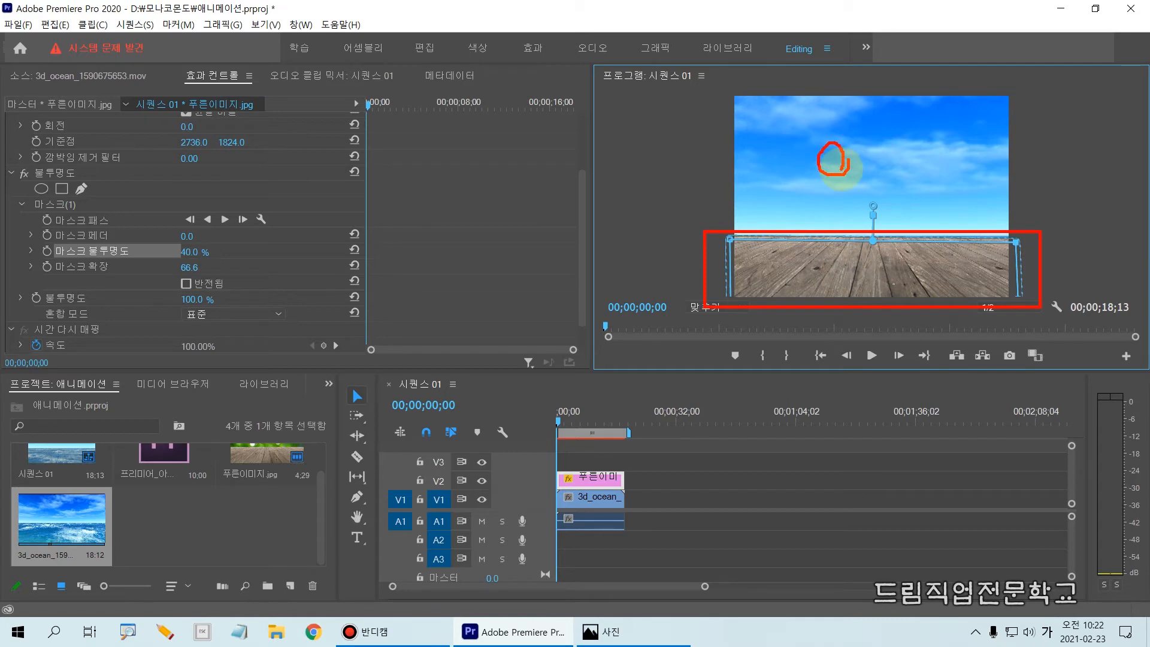
pyautogui.press('Escape')
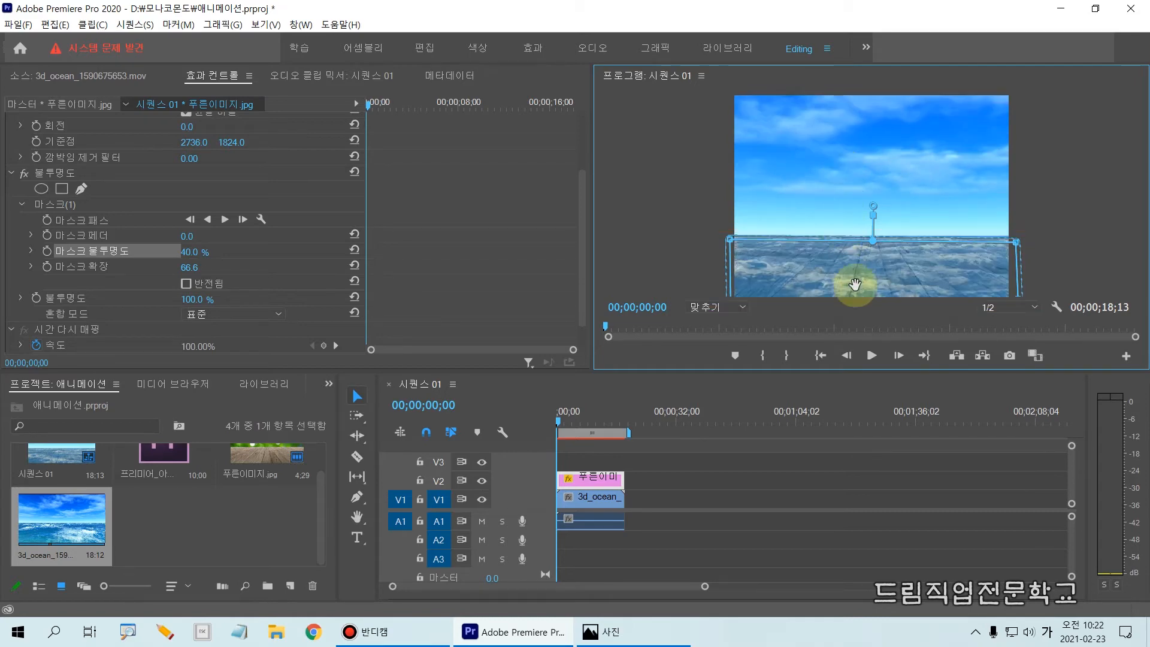
# Set the mask feather to 49.0 to soften the edge around the blended floor area
pyautogui.moveTo(715, 234)
pyautogui.mouseDown()
pyautogui.moveTo(958, 303)
pyautogui.moveTo(1037, 308)
pyautogui.mouseUp()
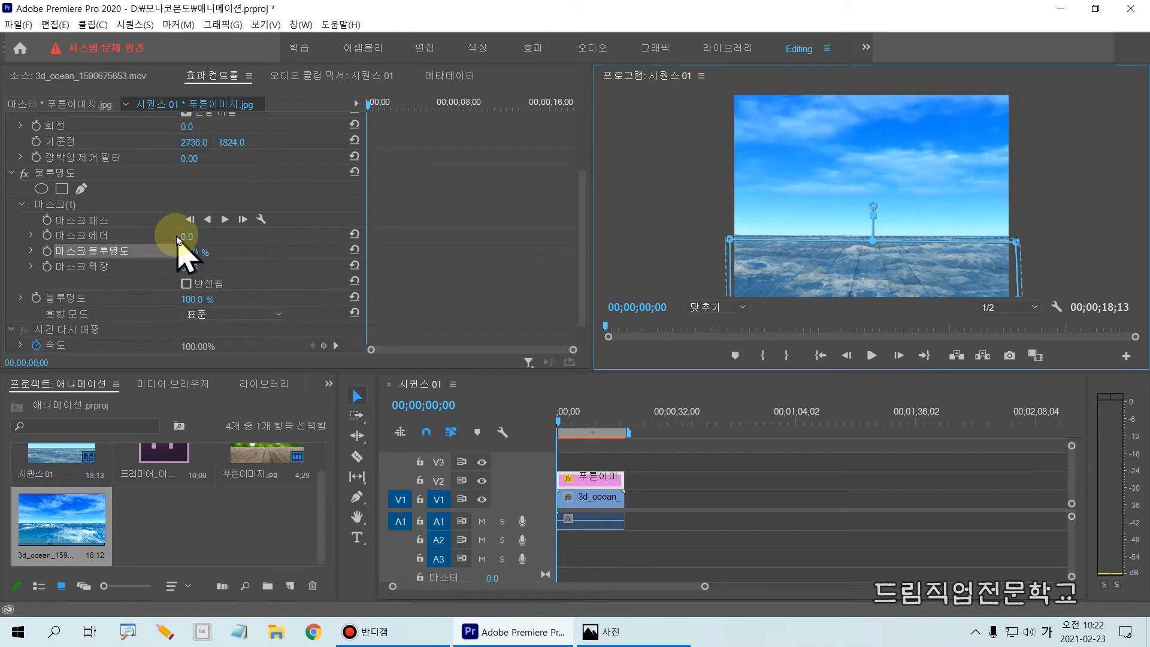
pyautogui.moveTo(179, 236); pyautogui.dragTo(222, 239)
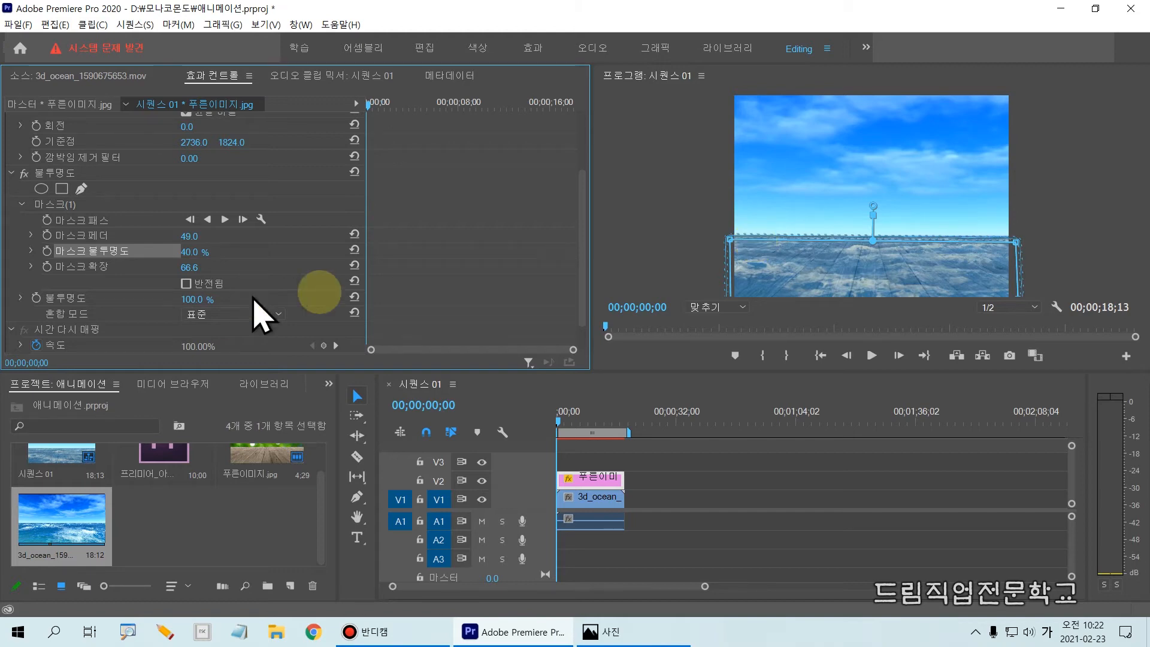
pyautogui.click(675, 221)
pyautogui.moveTo(674, 221); pyautogui.dragTo(1076, 320)
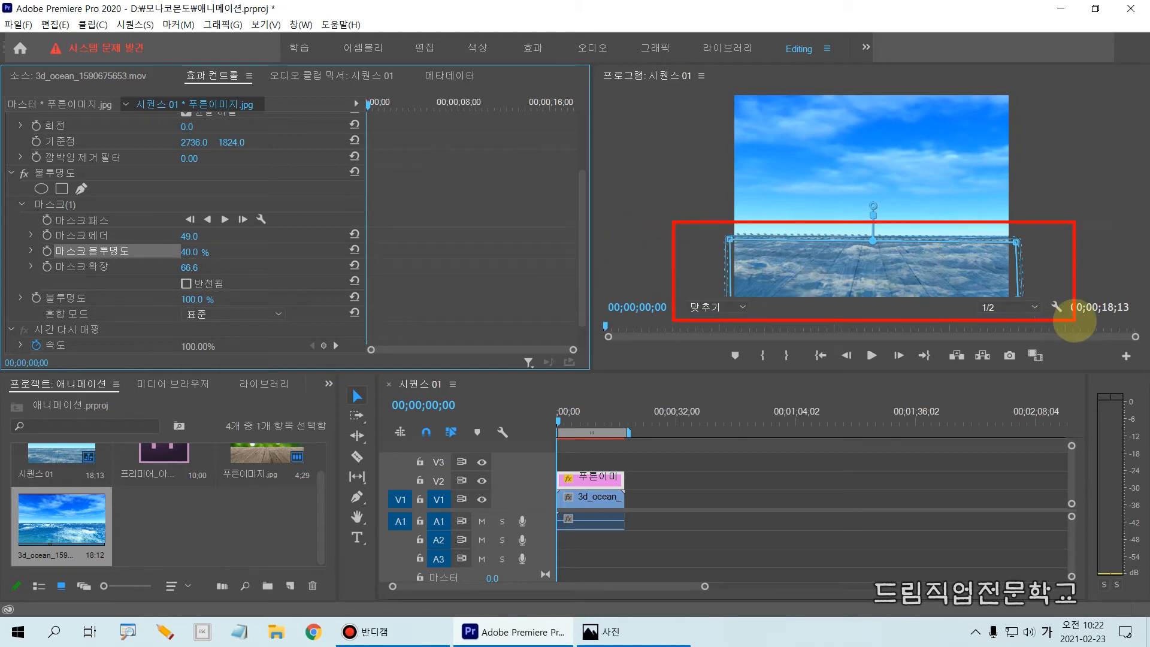
pyautogui.moveTo(812, 200); pyautogui.dragTo(688, 91)
pyautogui.moveTo(907, 217); pyautogui.dragTo(1073, 223)
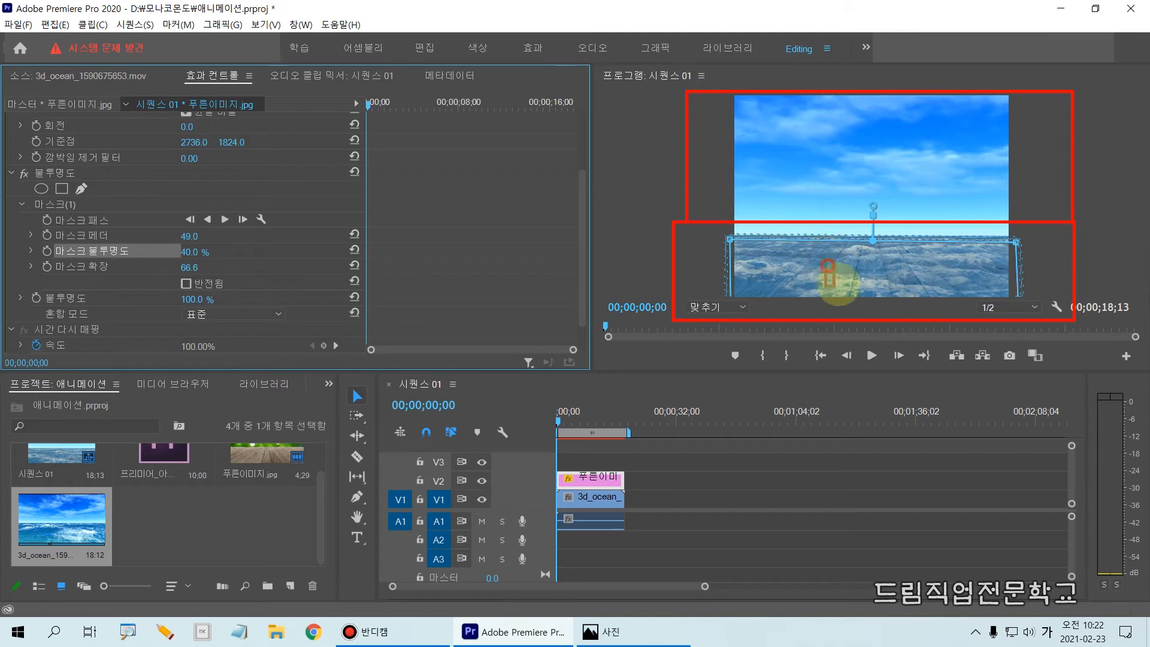
pyautogui.moveTo(825, 254); pyautogui.dragTo(861, 259)
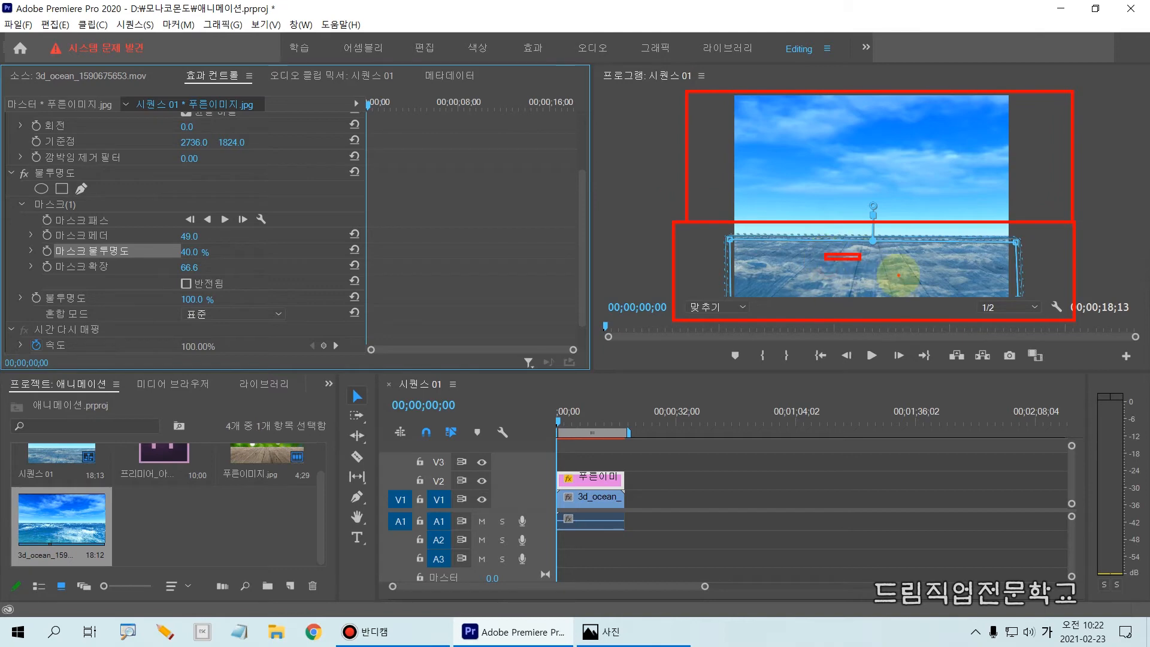
# Invert the wooden-floor image's opacity mask and set the mask opacity to 100%
pyautogui.click(187, 284)
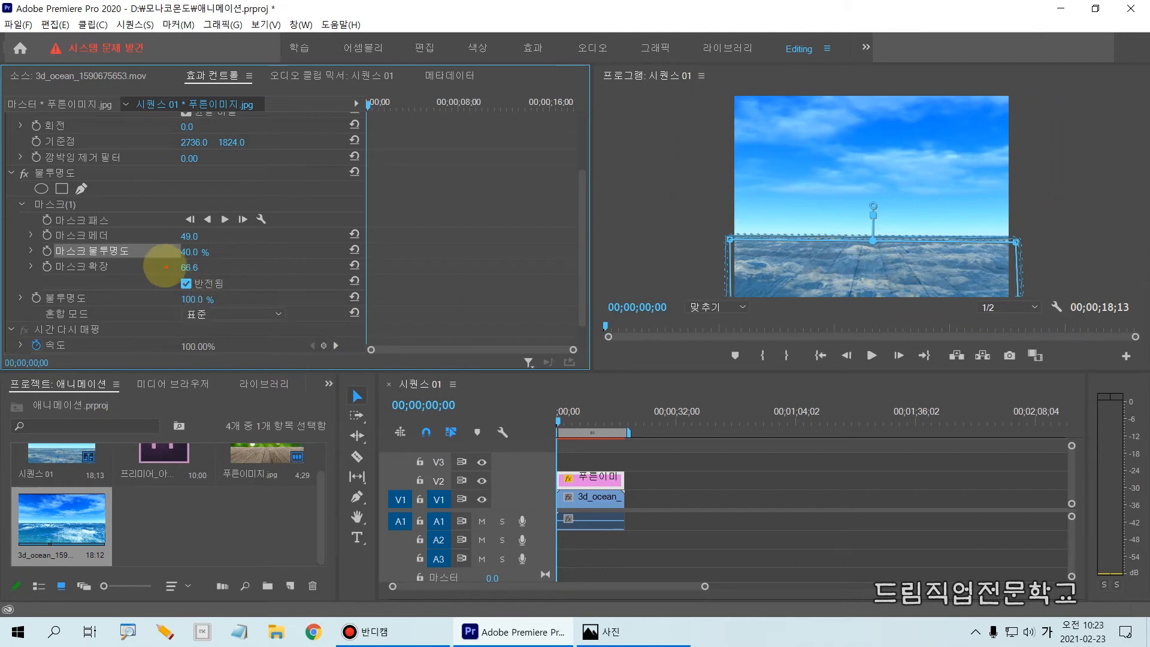
pyautogui.moveTo(163, 264); pyautogui.dragTo(264, 298)
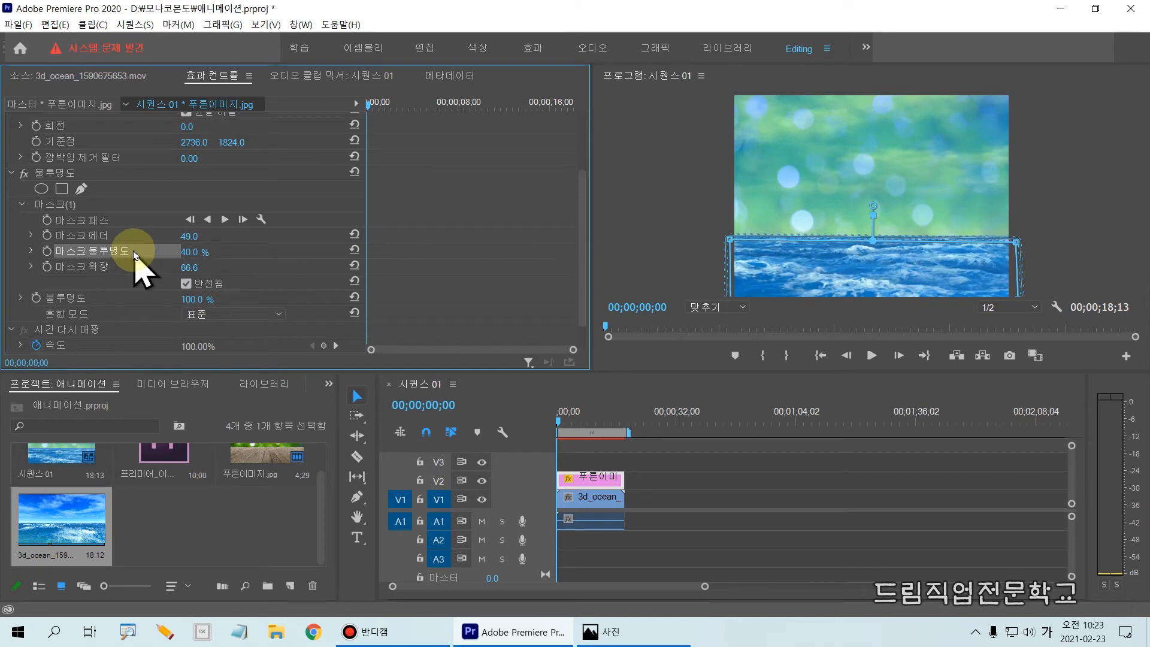
pyautogui.click(198, 252)
pyautogui.write('100')
pyautogui.click(247, 260)
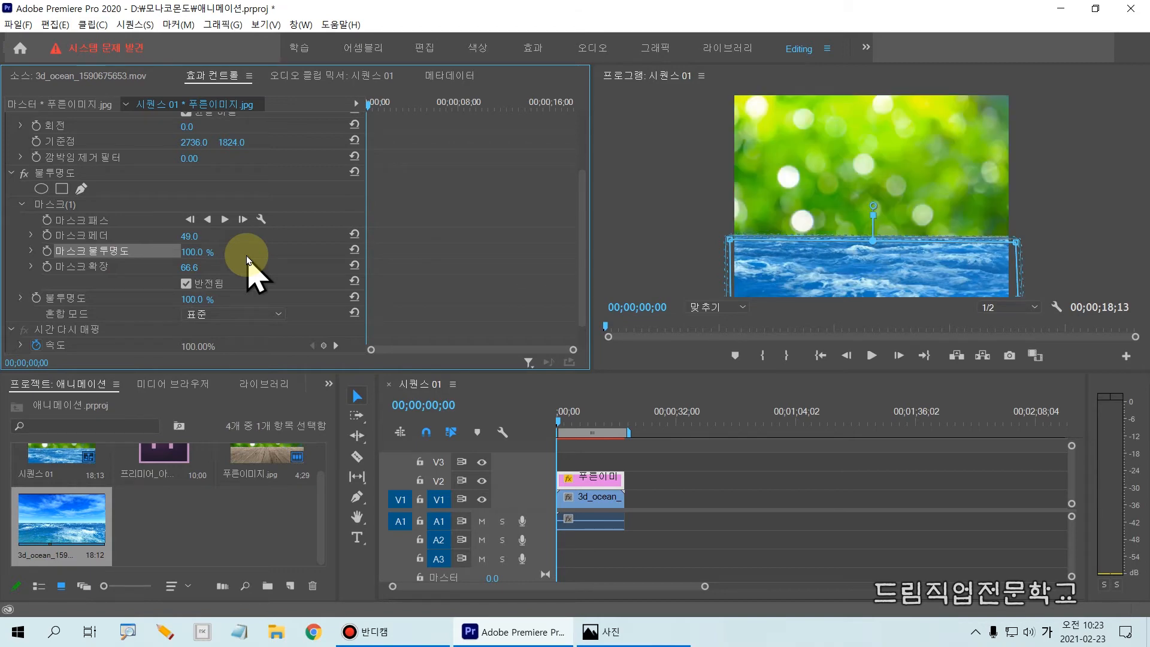
# Deselect the clip and play the sequence from the start to preview the green background composited with the moving ocean
pyautogui.click(649, 465)
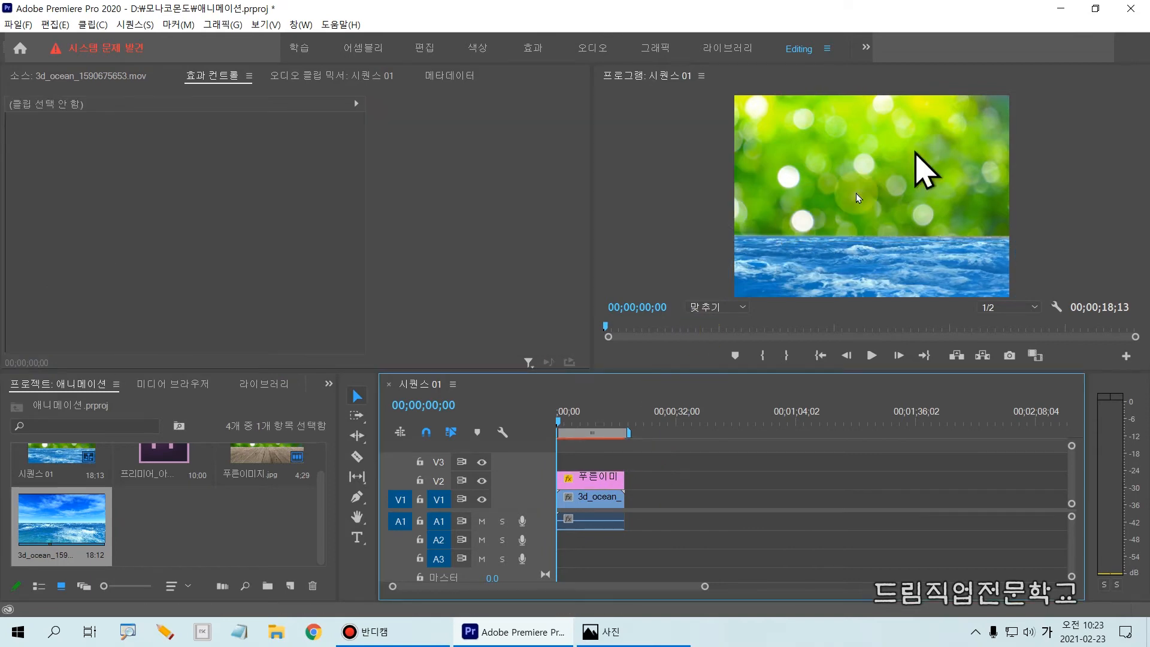
pyautogui.click(578, 421)
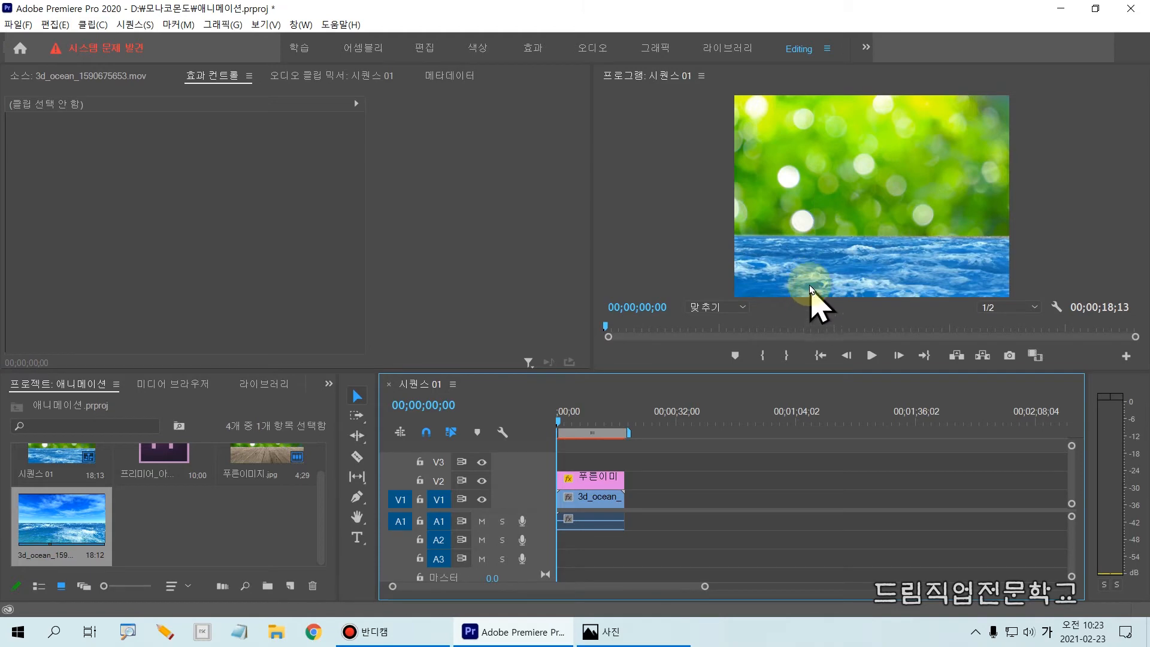
pyautogui.press('space')
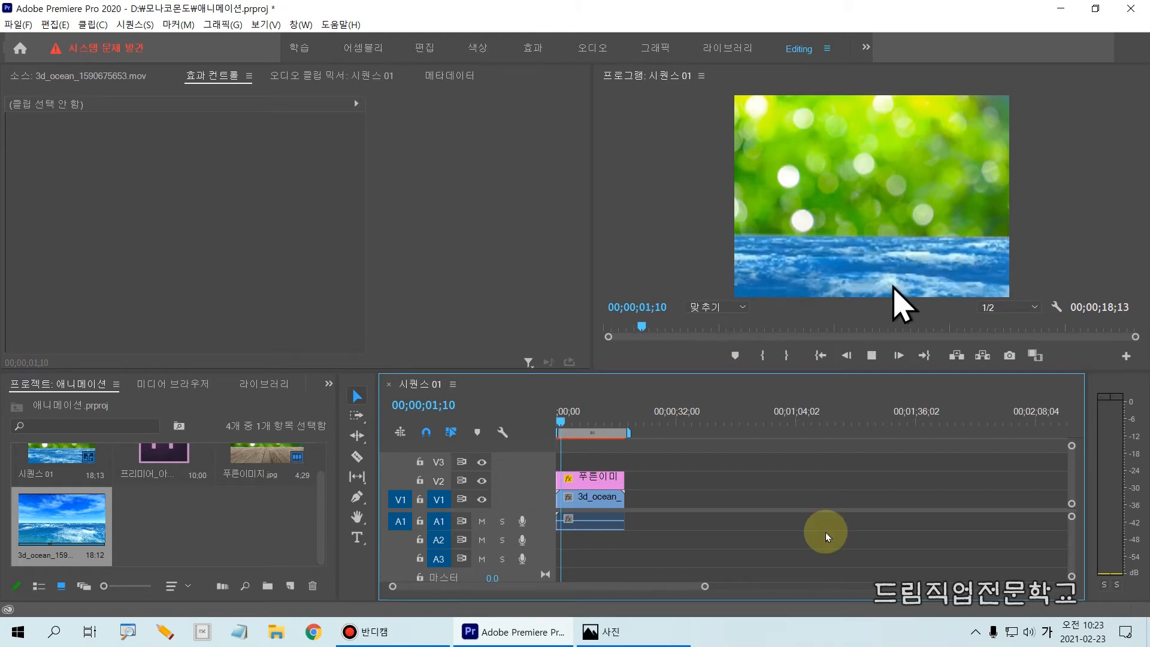
pyautogui.click(575, 418)
pyautogui.moveTo(577, 417); pyautogui.dragTo(554, 427)
pyautogui.press('space')
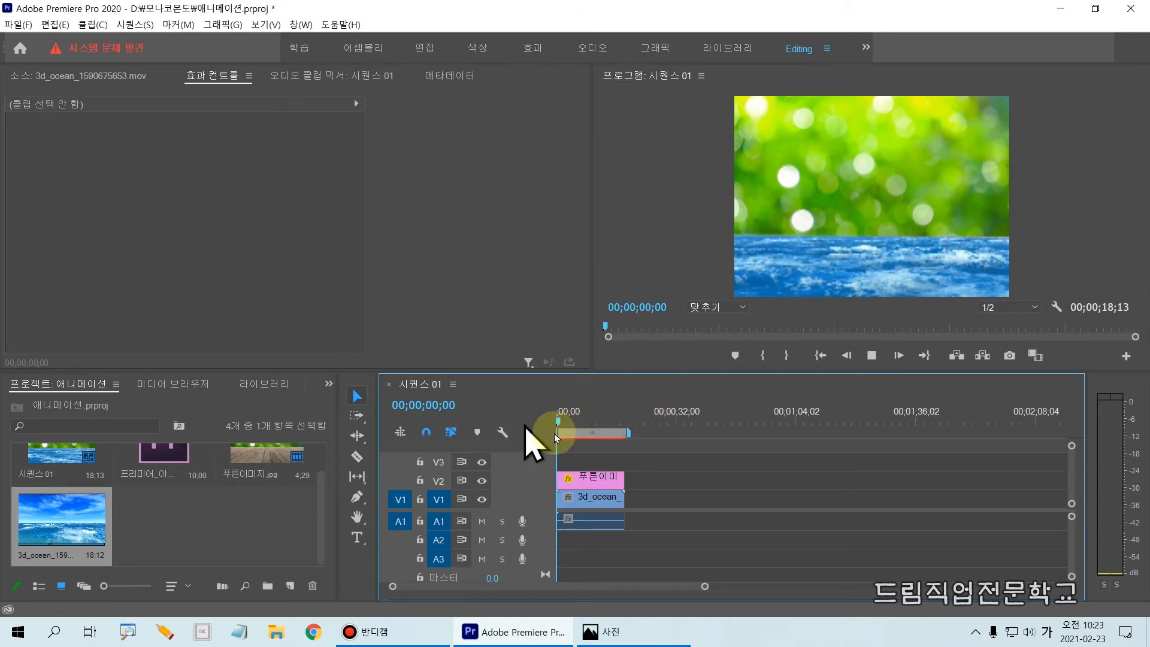
pyautogui.press('space')
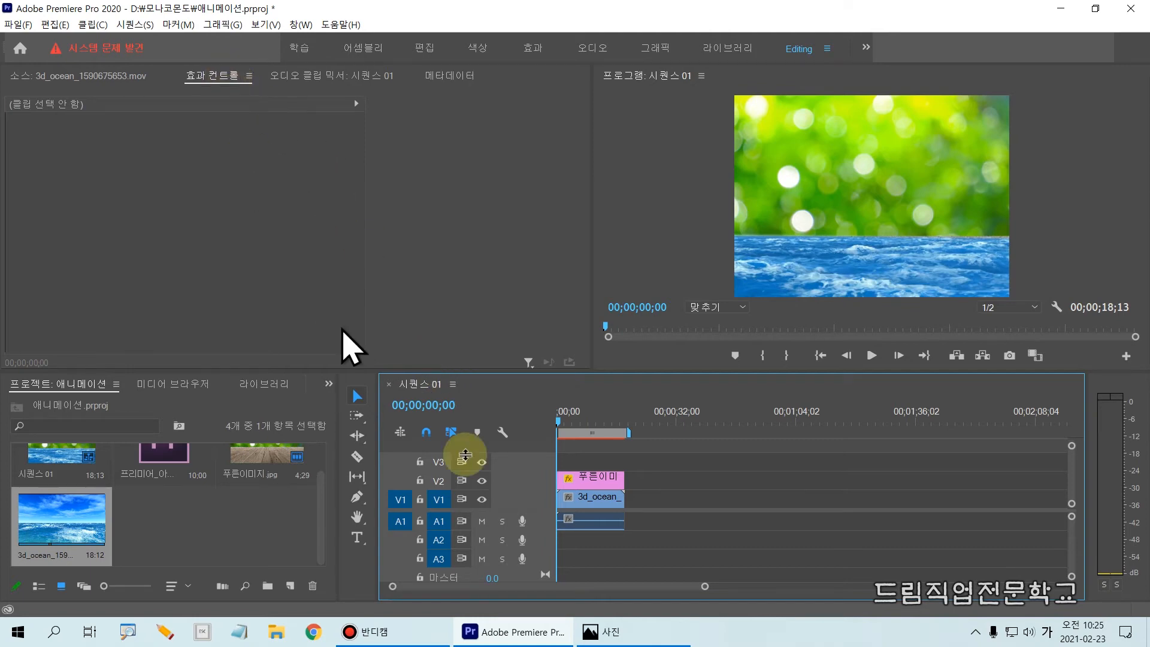
# Delete the existing opacity mask from the 푸른이미지.jpg clip on track V2
pyautogui.click(572, 479)
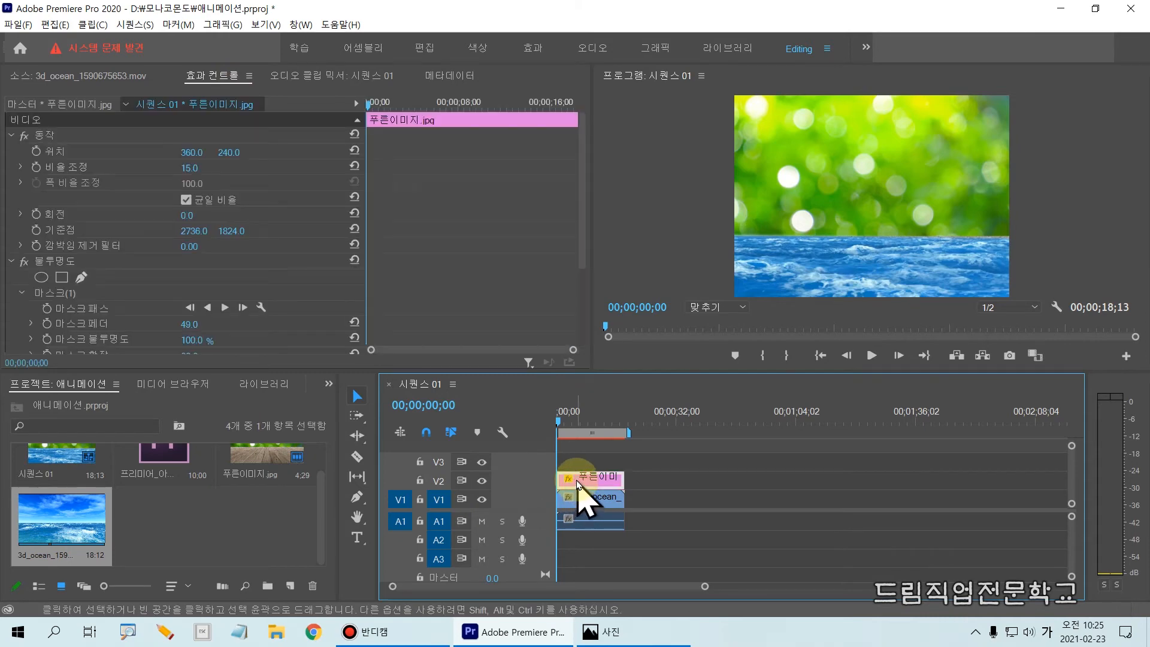
pyautogui.moveTo(529, 454)
pyautogui.mouseDown()
pyautogui.moveTo(699, 502)
pyautogui.moveTo(664, 497)
pyautogui.mouseUp()
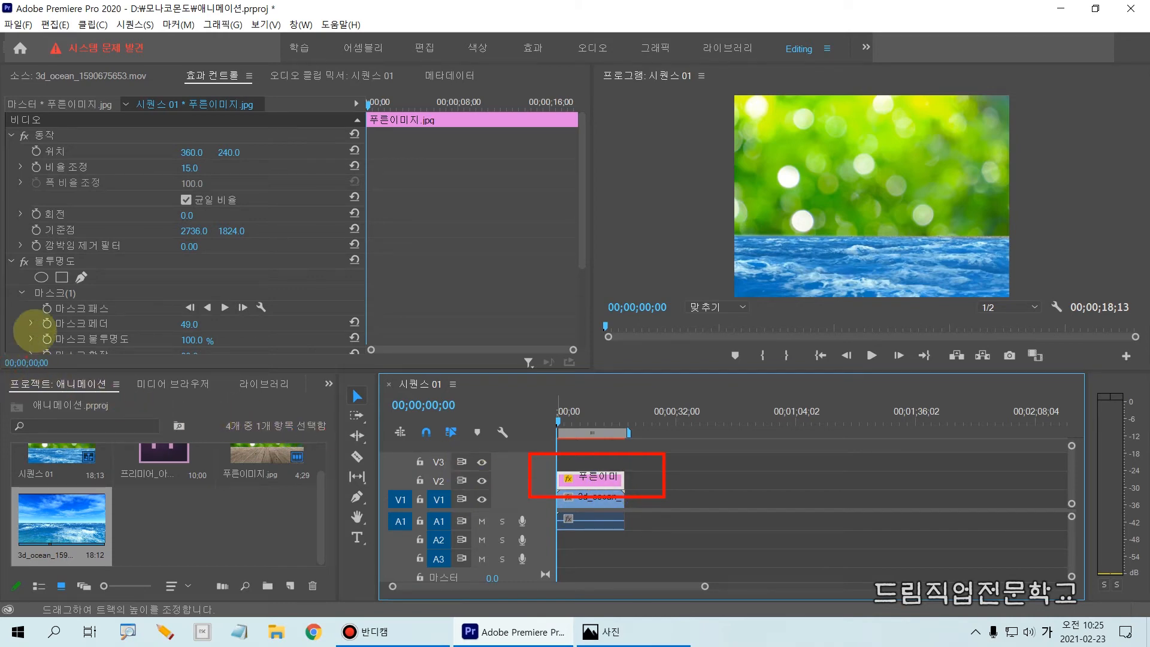
pyautogui.moveTo(15, 287); pyautogui.dragTo(193, 356)
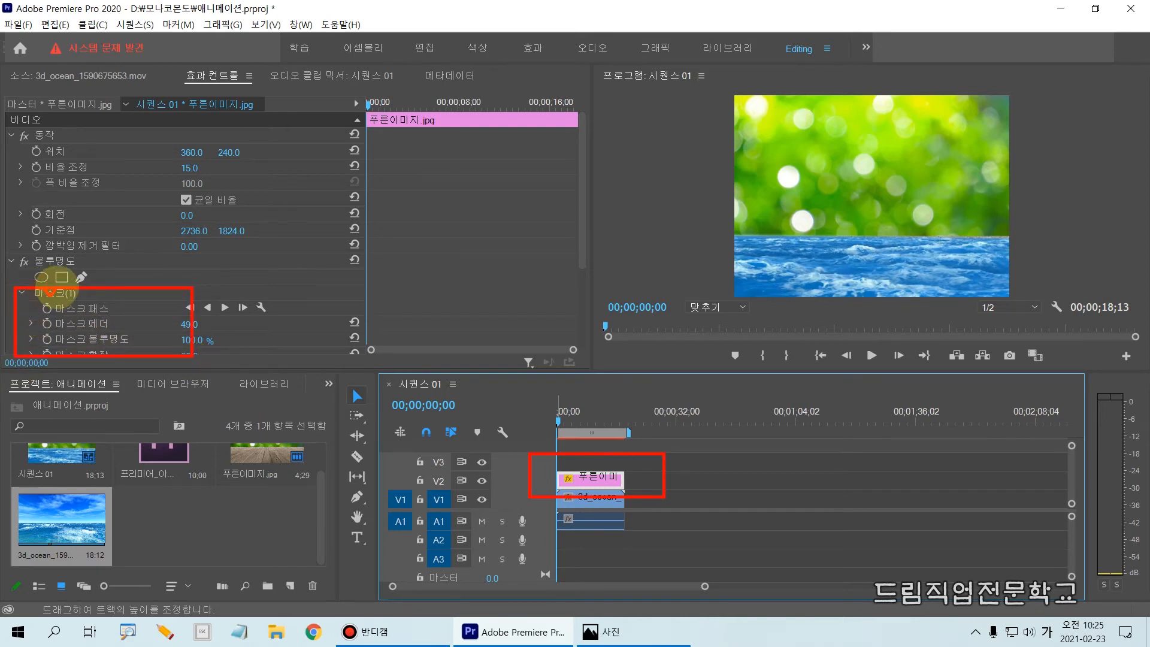
pyautogui.click(59, 296)
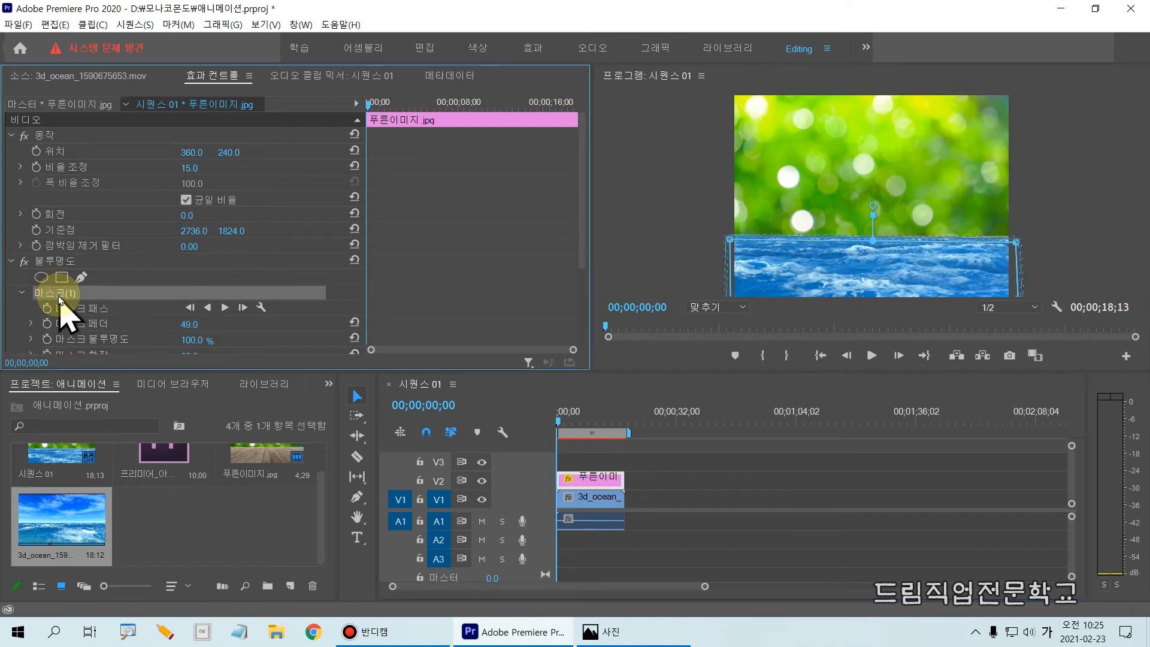
pyautogui.press('Delete')
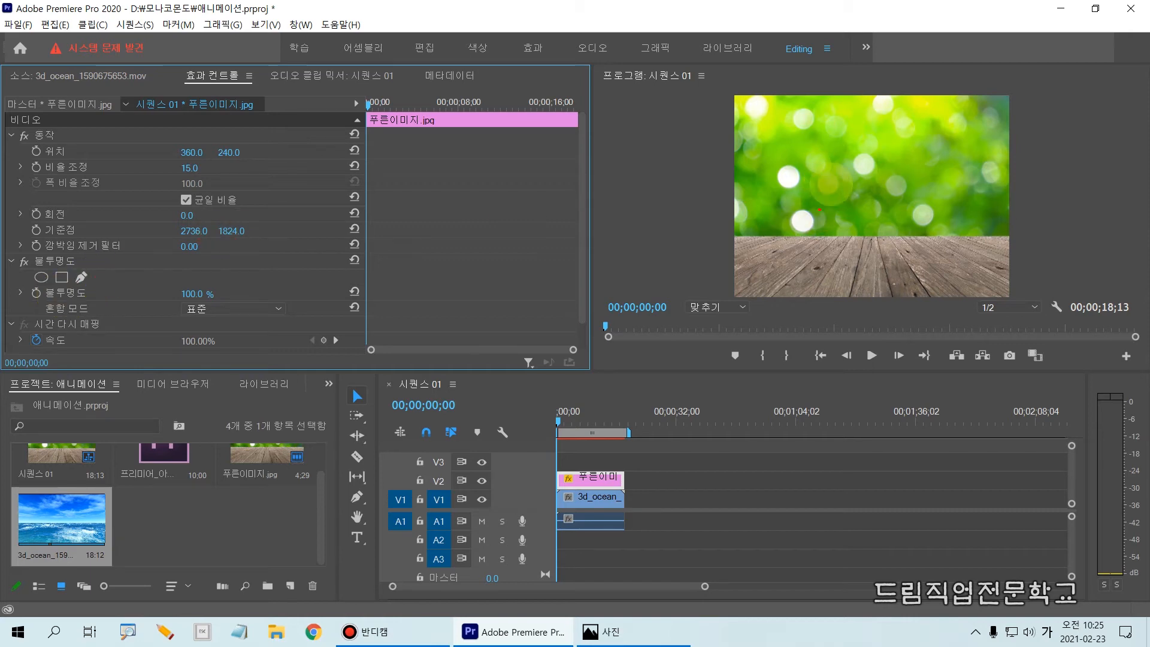
pyautogui.moveTo(862, 130)
pyautogui.mouseDown()
pyautogui.moveTo(926, 195)
pyautogui.moveTo(888, 272)
pyautogui.moveTo(796, 217)
pyautogui.moveTo(867, 121)
pyautogui.mouseUp()
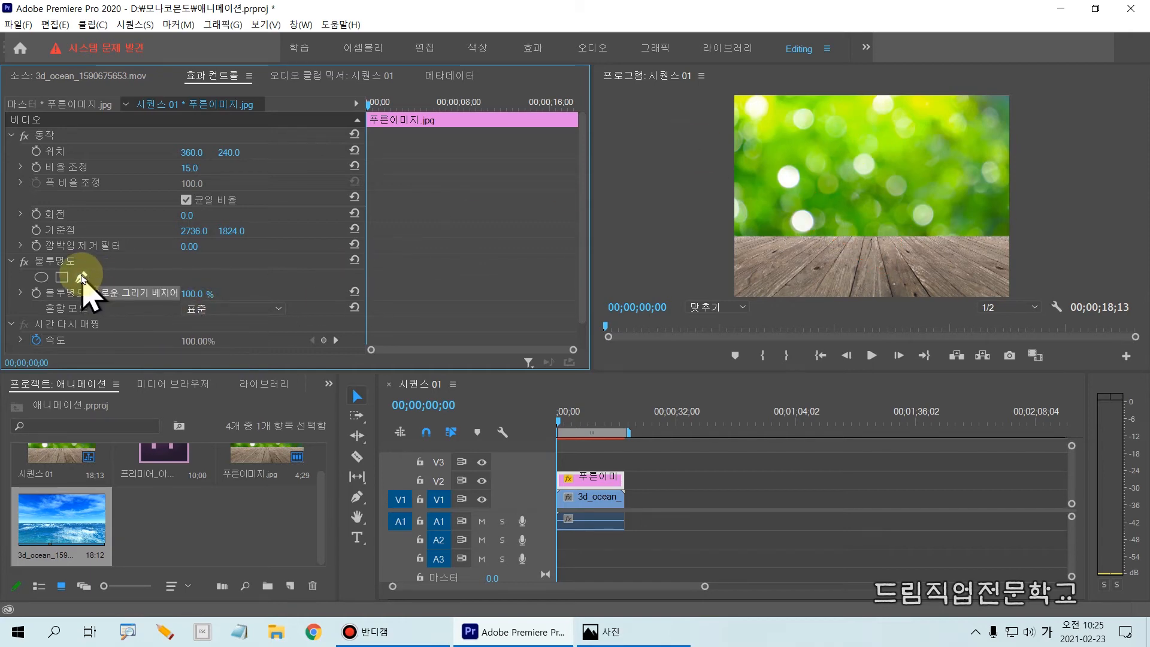
pyautogui.moveTo(75, 261); pyautogui.dragTo(102, 294)
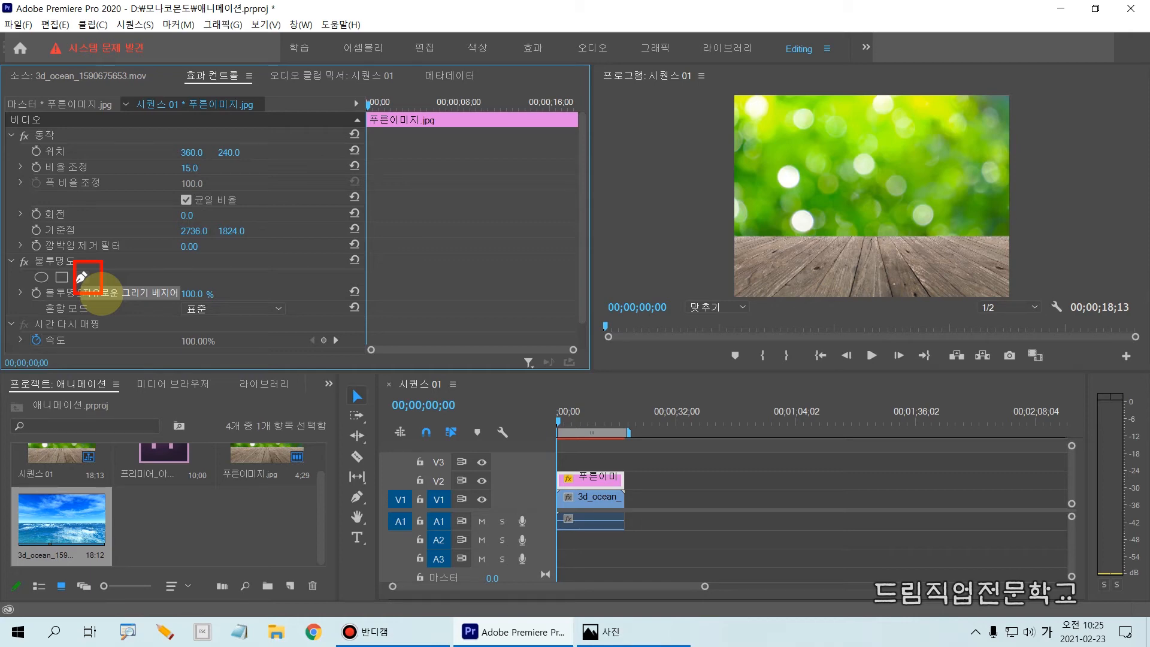
pyautogui.click(851, 144)
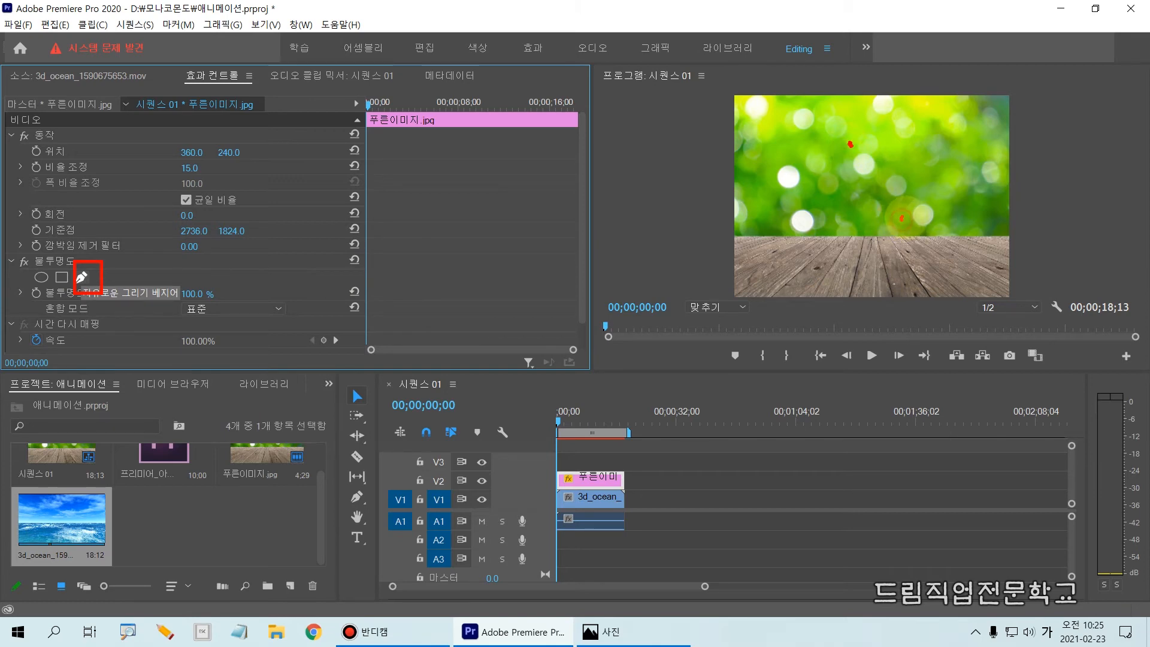
pyautogui.click(905, 220)
pyautogui.moveTo(850, 144); pyautogui.dragTo(906, 222)
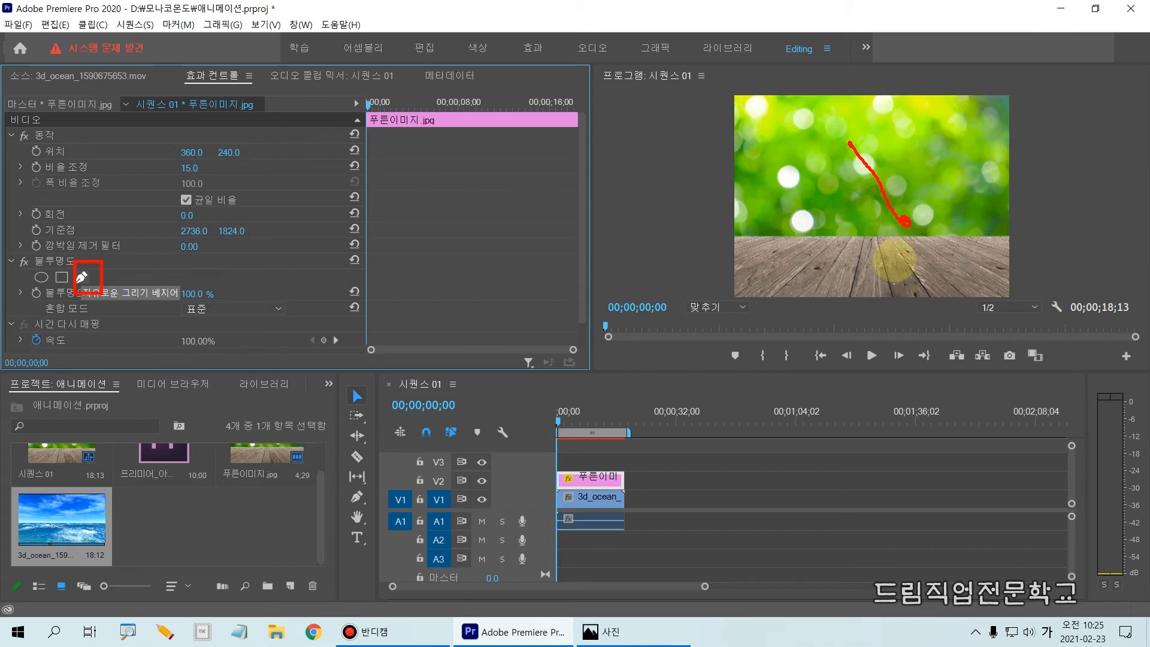
pyautogui.moveTo(835, 276)
pyautogui.mouseDown()
pyautogui.moveTo(863, 284)
pyautogui.moveTo(904, 254)
pyautogui.moveTo(905, 223)
pyautogui.mouseUp()
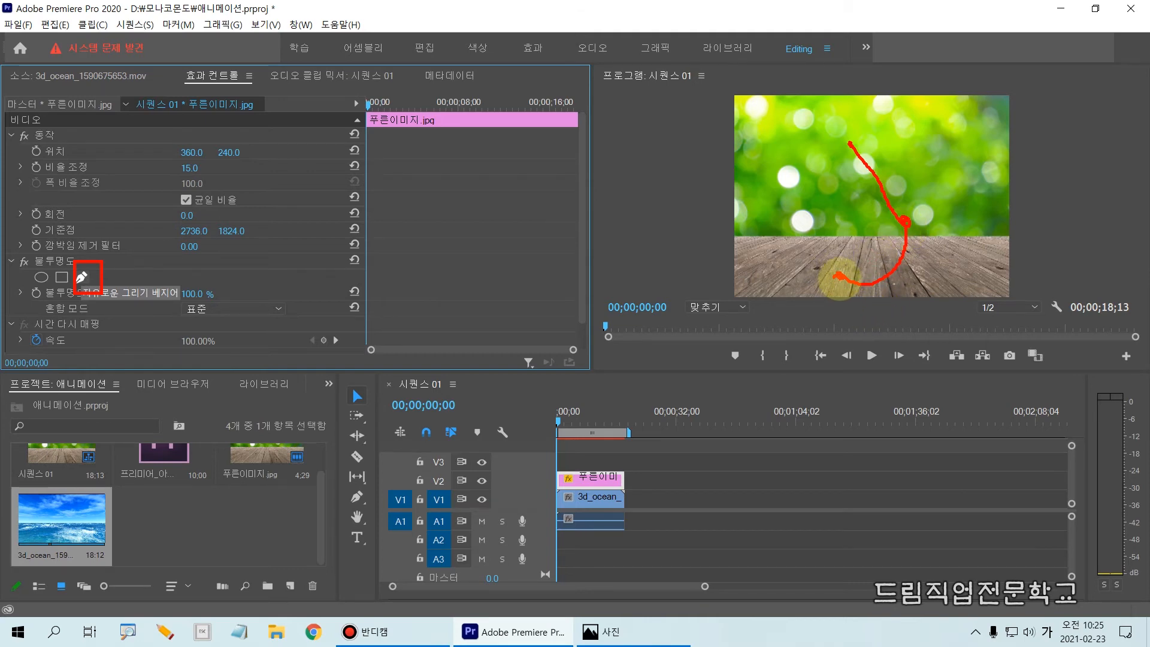
pyautogui.moveTo(767, 210); pyautogui.dragTo(771, 213)
pyautogui.moveTo(840, 276)
pyautogui.mouseDown()
pyautogui.moveTo(830, 239)
pyautogui.moveTo(779, 219)
pyautogui.mouseUp()
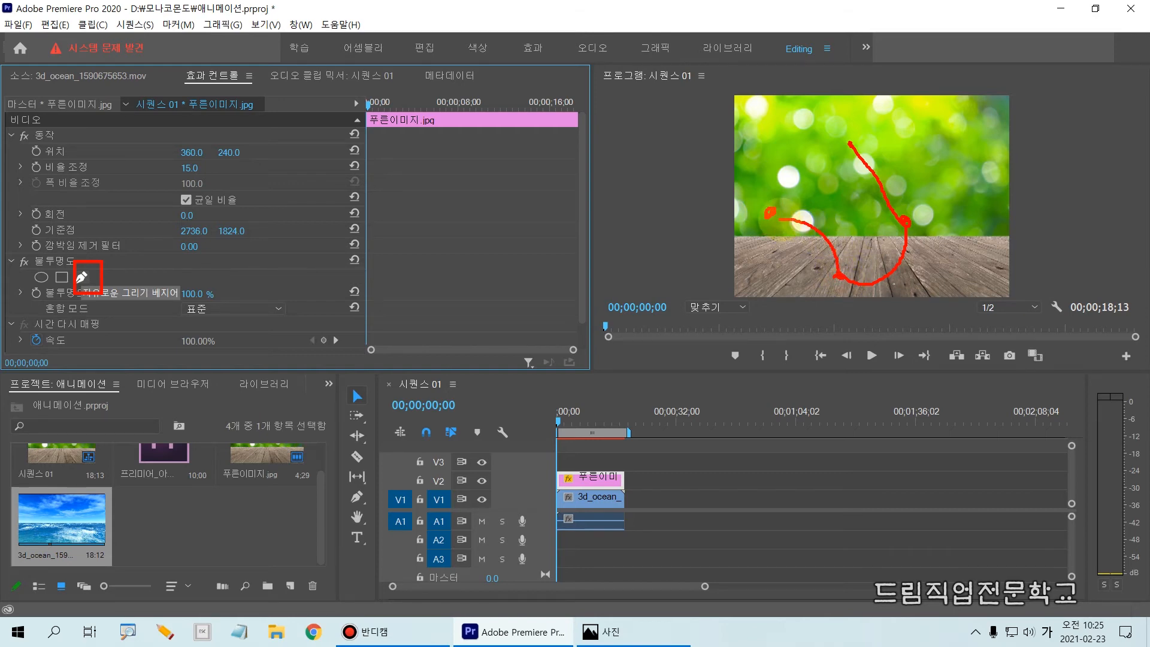
pyautogui.moveTo(803, 127)
pyautogui.mouseDown()
pyautogui.moveTo(851, 144)
pyautogui.moveTo(769, 212)
pyautogui.mouseUp()
pyautogui.moveTo(824, 148); pyautogui.dragTo(847, 135)
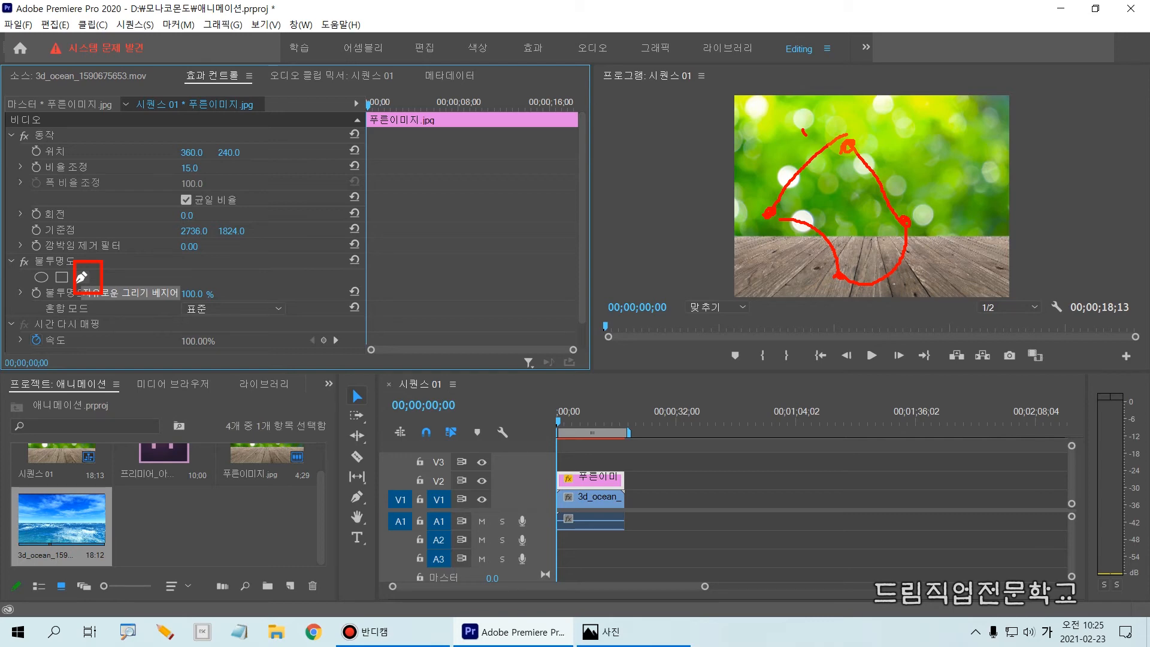
# Draw a closed four-point free-form Bezier opacity mask on the 푸른이미지.jpg clip, with straight upper right side and a curved lower edge across the floor
pyautogui.click(82, 278)
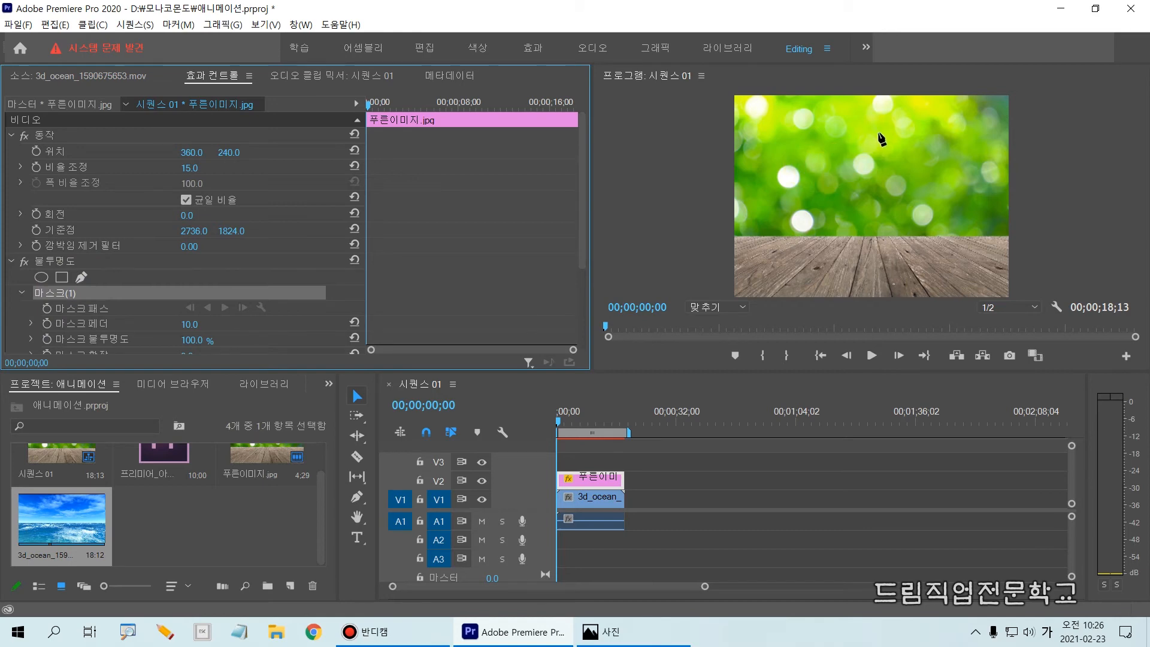
pyautogui.click(875, 126)
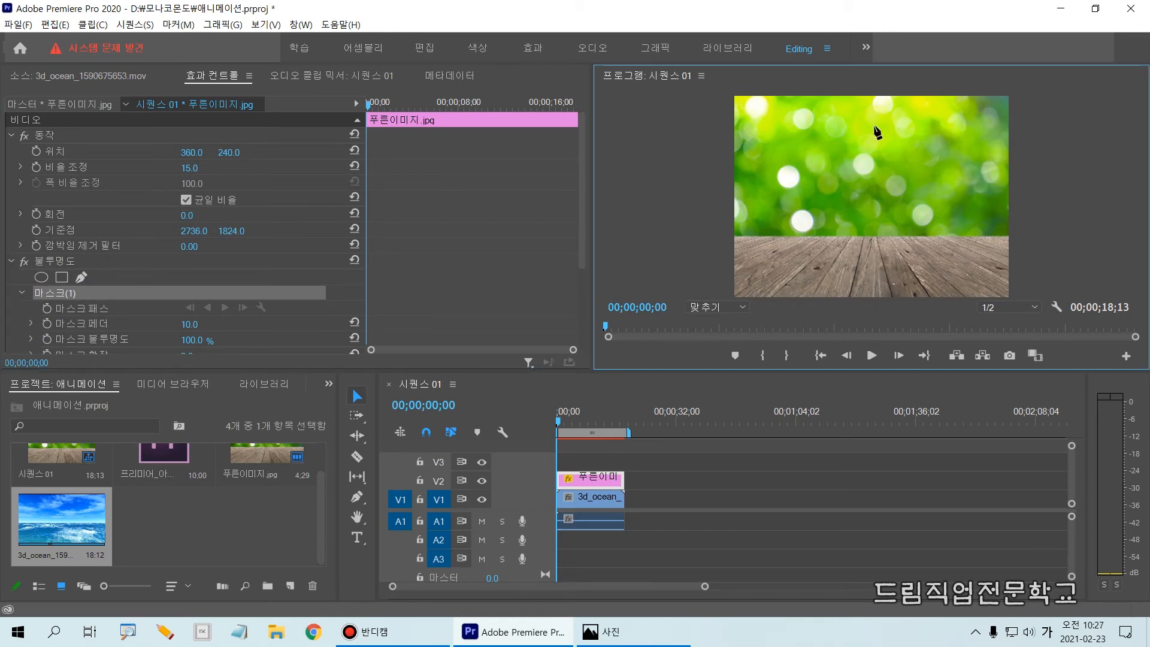
pyautogui.click(922, 187)
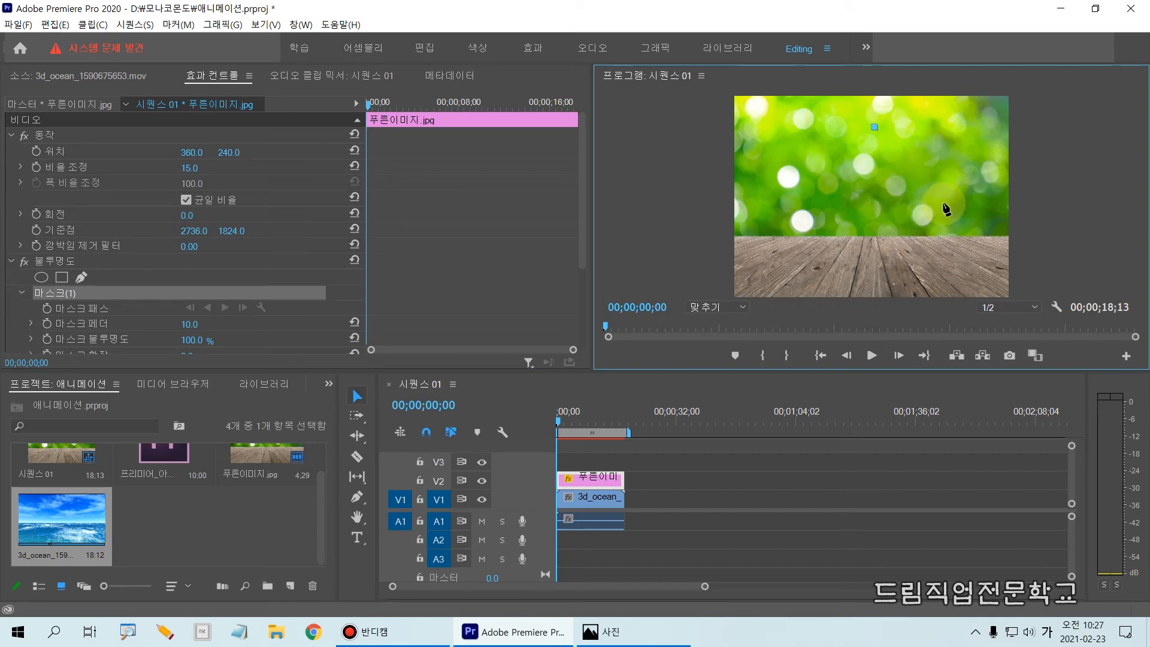
pyautogui.click(943, 203)
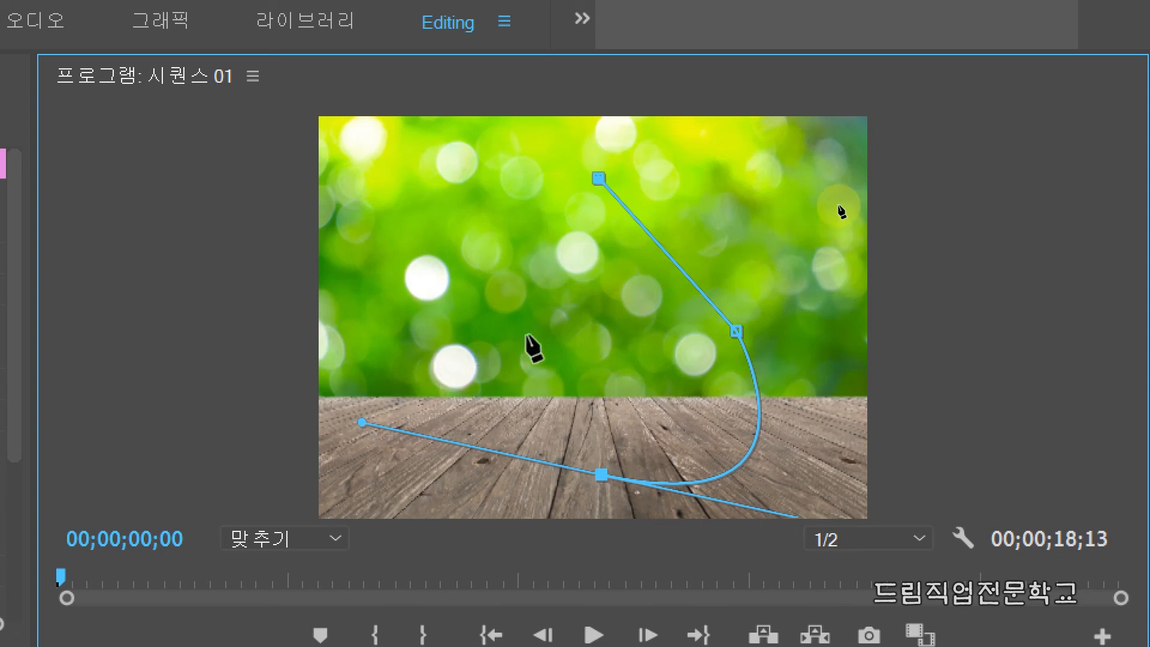
pyautogui.moveTo(362, 422); pyautogui.dragTo(527, 335)
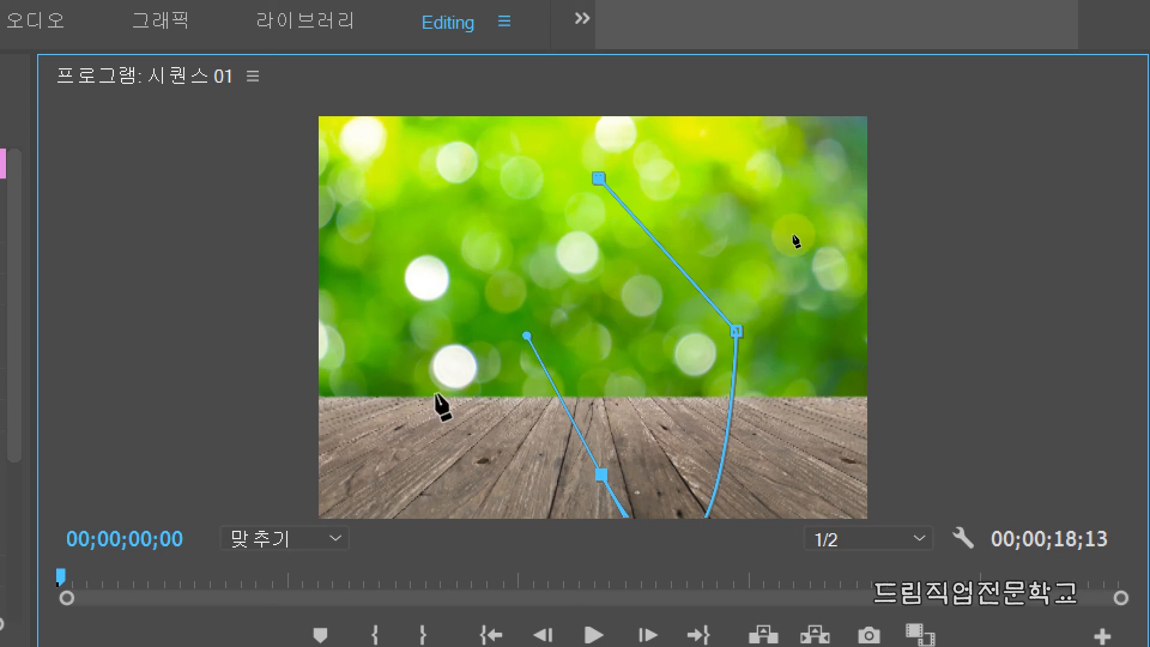
pyautogui.moveTo(526, 335); pyautogui.dragTo(436, 394)
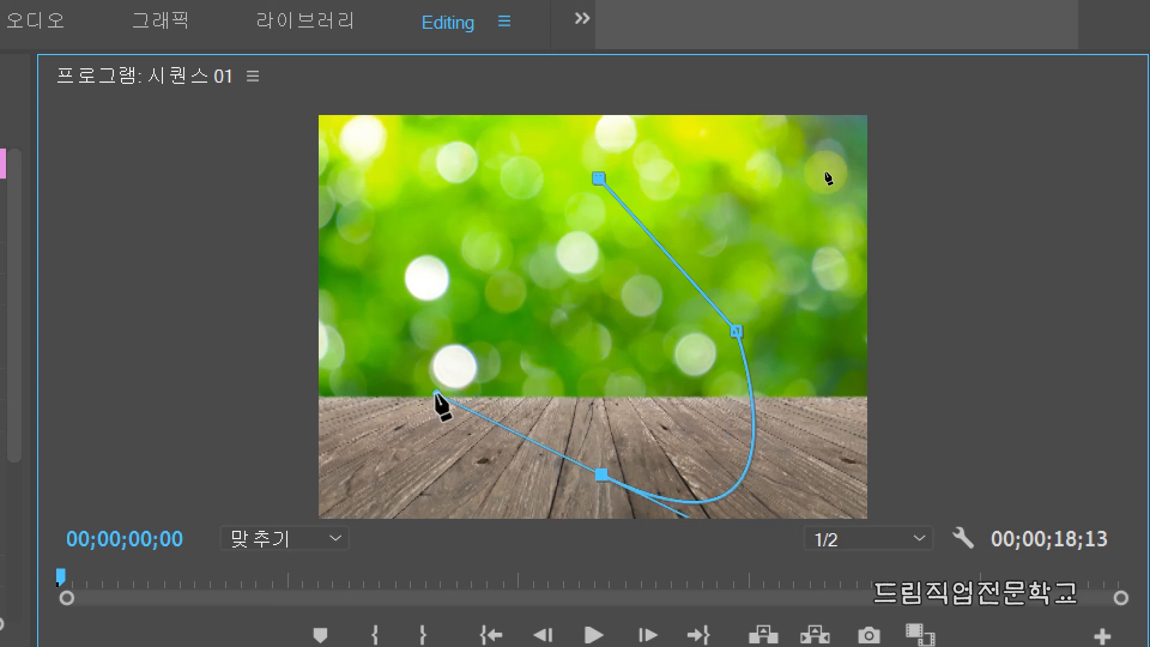
pyautogui.click(484, 334)
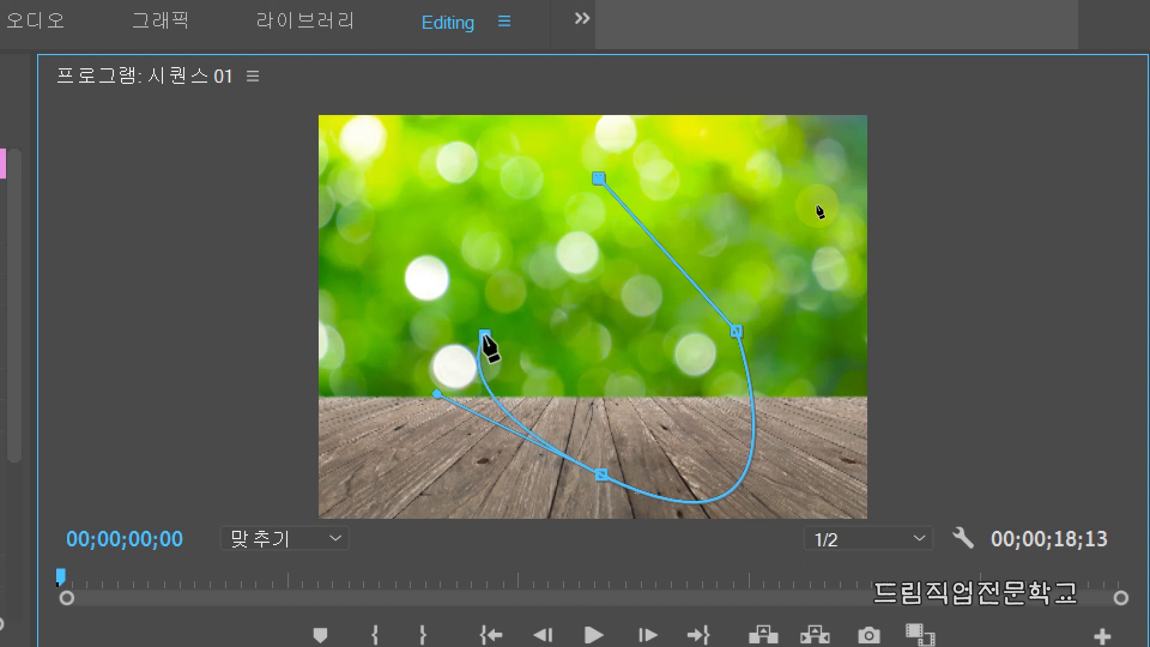
pyautogui.click(599, 178)
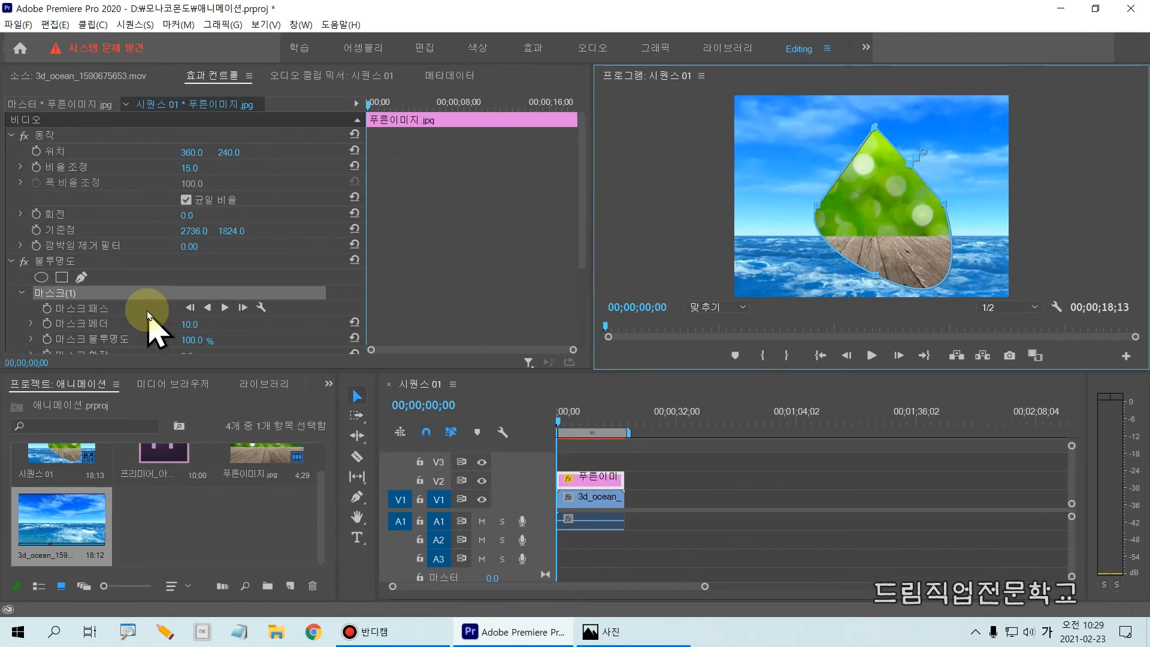
pyautogui.moveTo(585, 205); pyautogui.dragTo(393, 256)
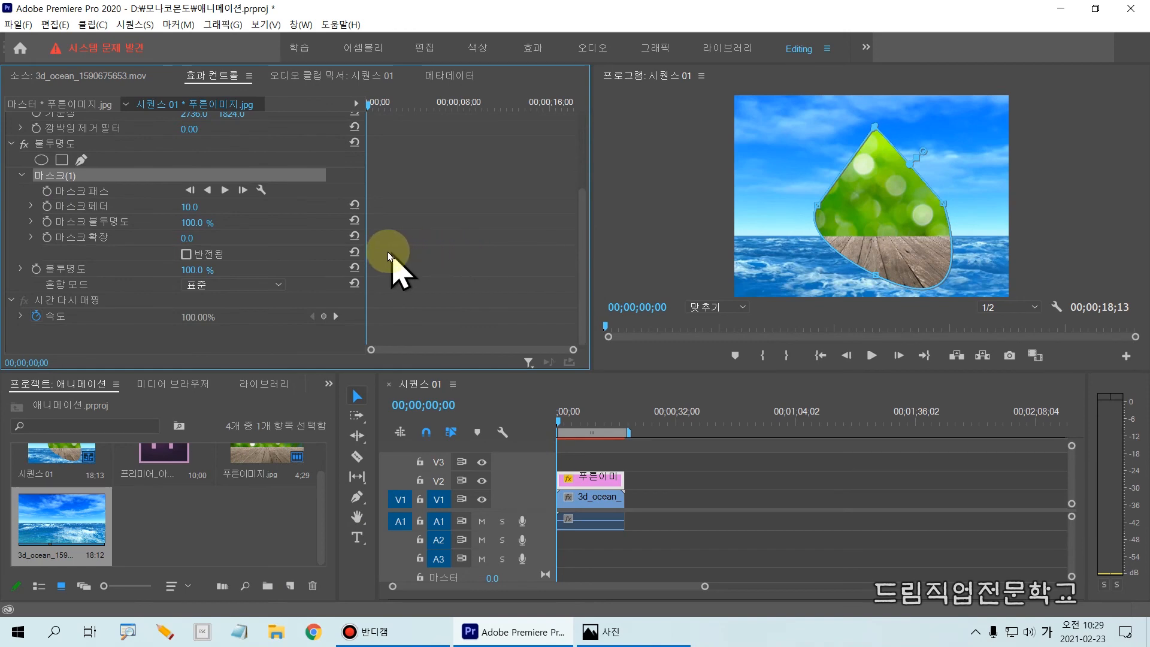
pyautogui.moveTo(9, 226); pyautogui.dragTo(280, 277)
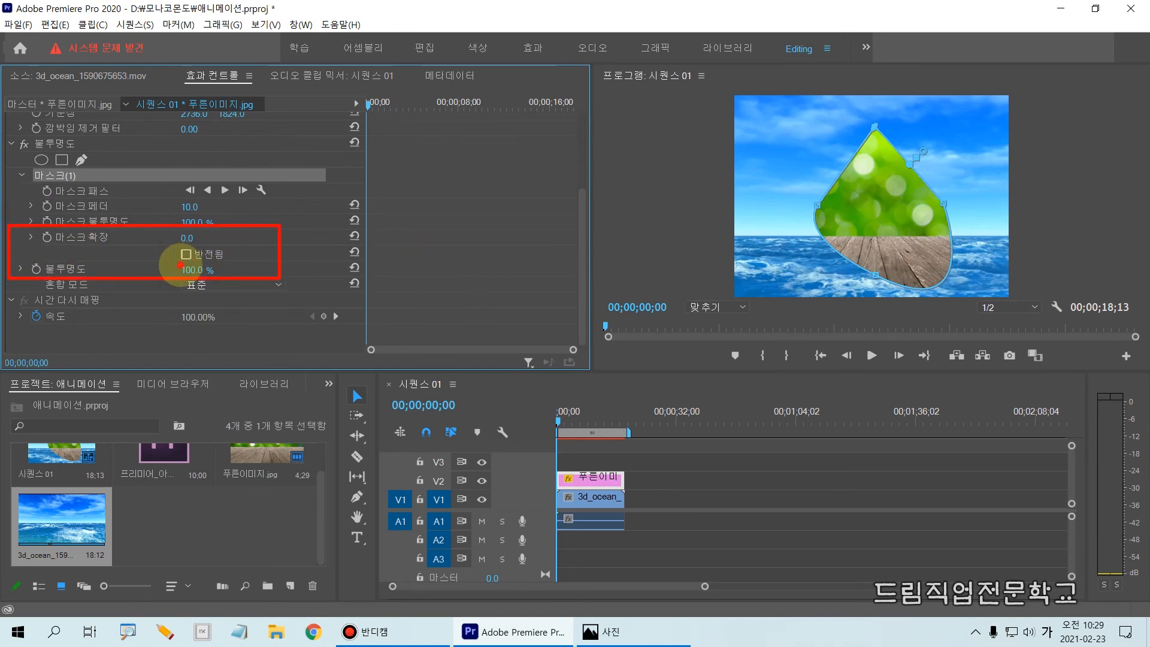
pyautogui.moveTo(180, 264); pyautogui.dragTo(256, 264)
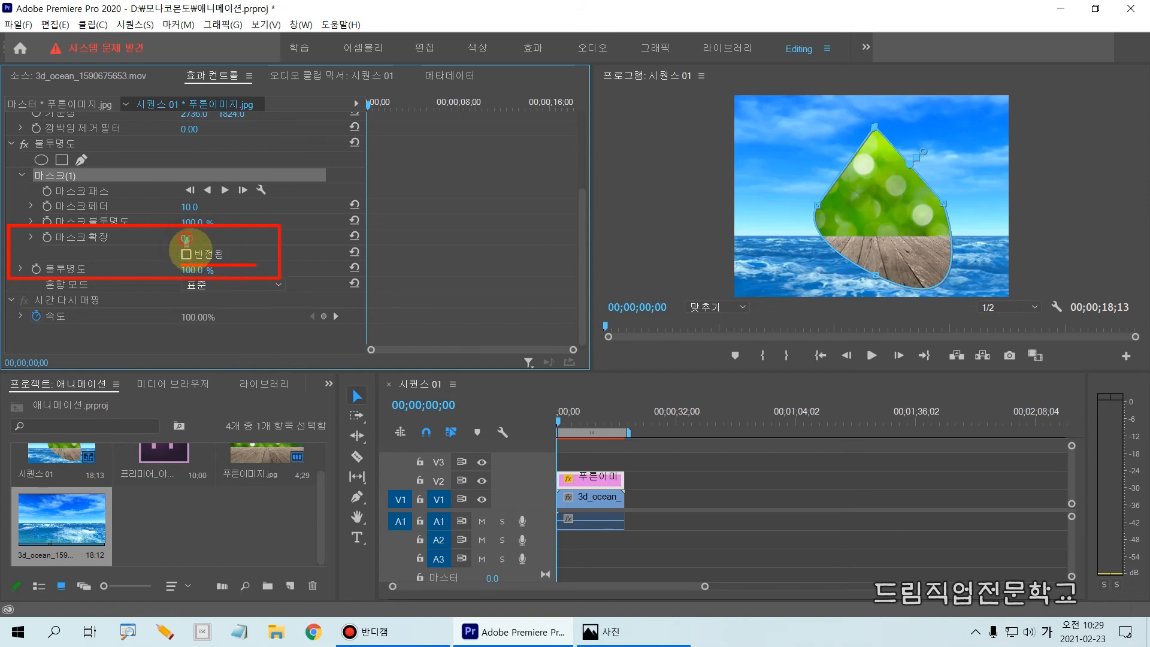
pyautogui.moveTo(187, 239); pyautogui.dragTo(187, 259)
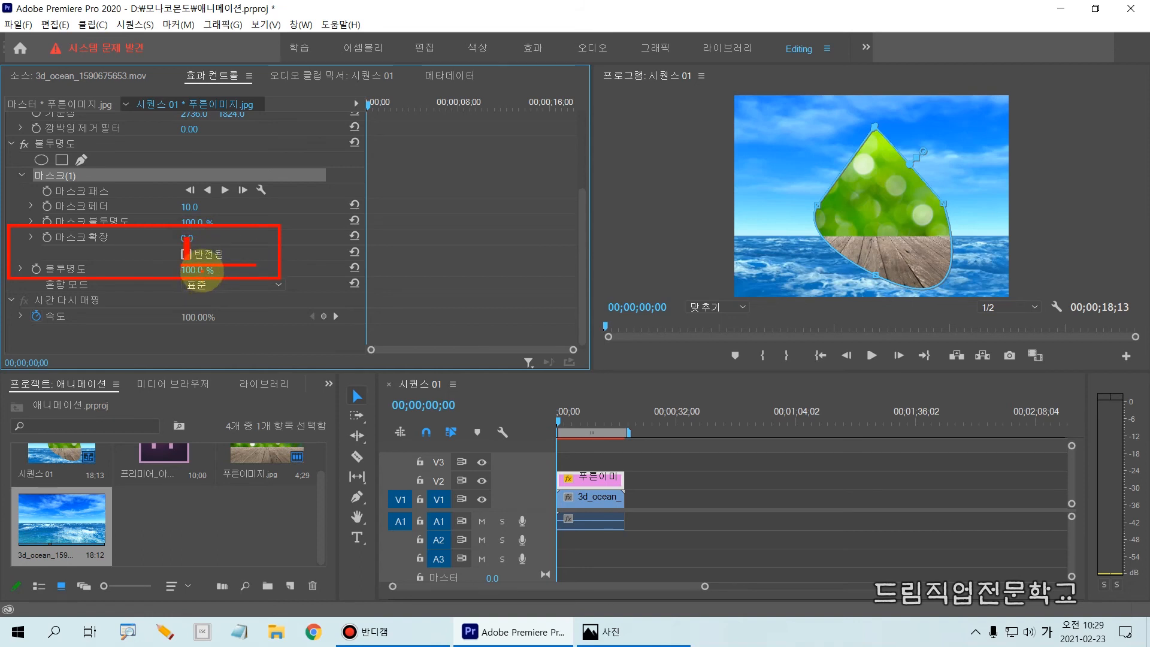
# Toggle inversion of the free-form opacity mask to compare both results, leaving the mask inverted
pyautogui.press('Escape')
pyautogui.click(187, 255)
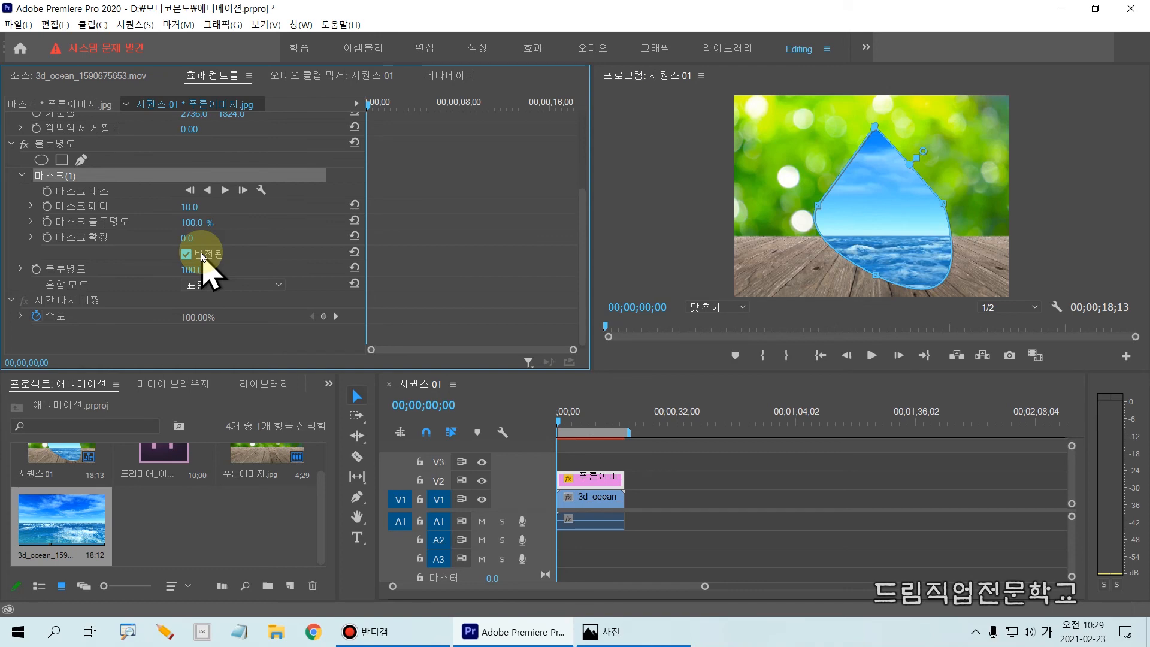
pyautogui.click(202, 257)
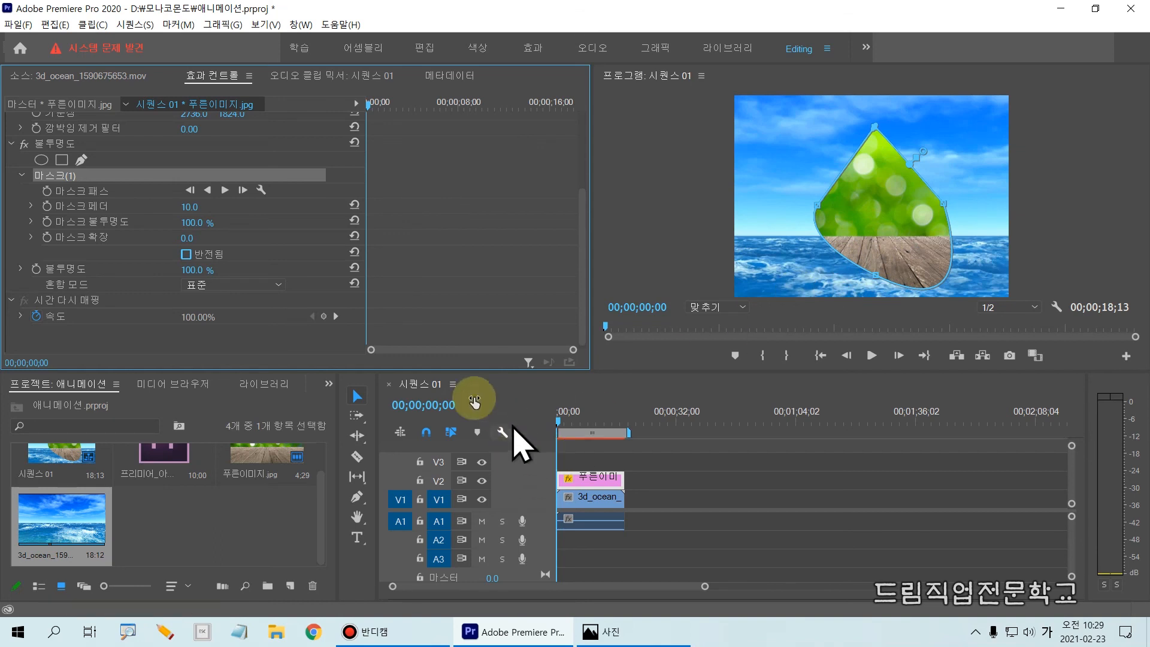
pyautogui.click(186, 254)
# Move the playhead to 00;00;04;00 and play a short stretch to preview the ocean moving inside the inverted mask shape
pyautogui.click(590, 422)
pyautogui.moveTo(590, 422); pyautogui.dragTo(571, 427)
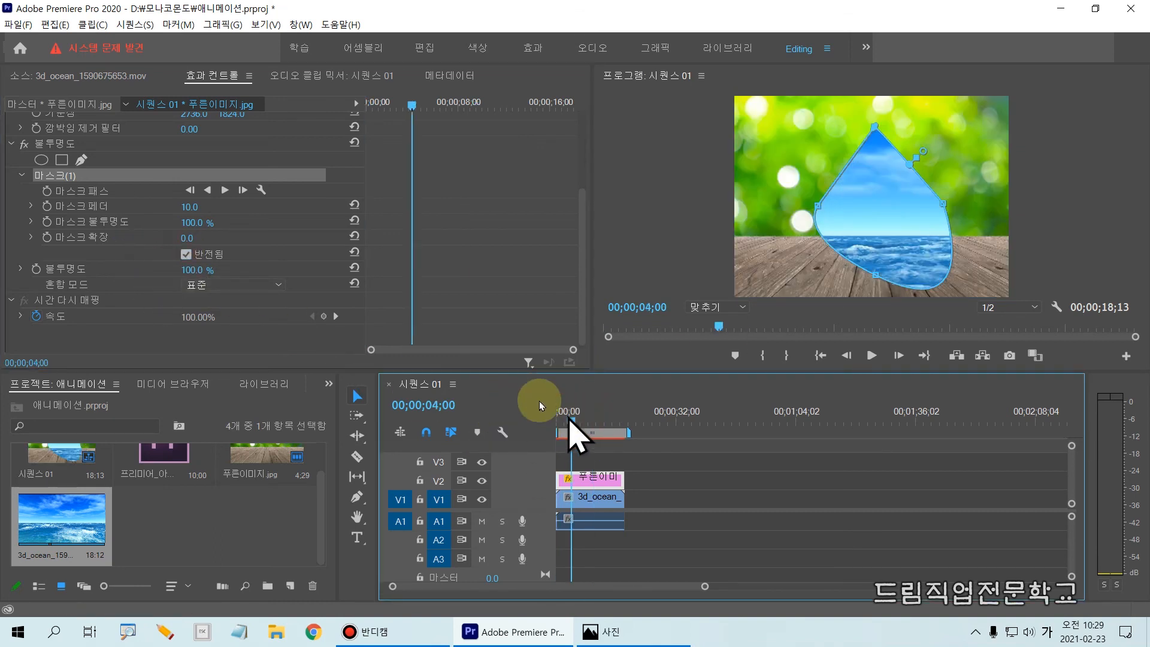
pyautogui.press('space')
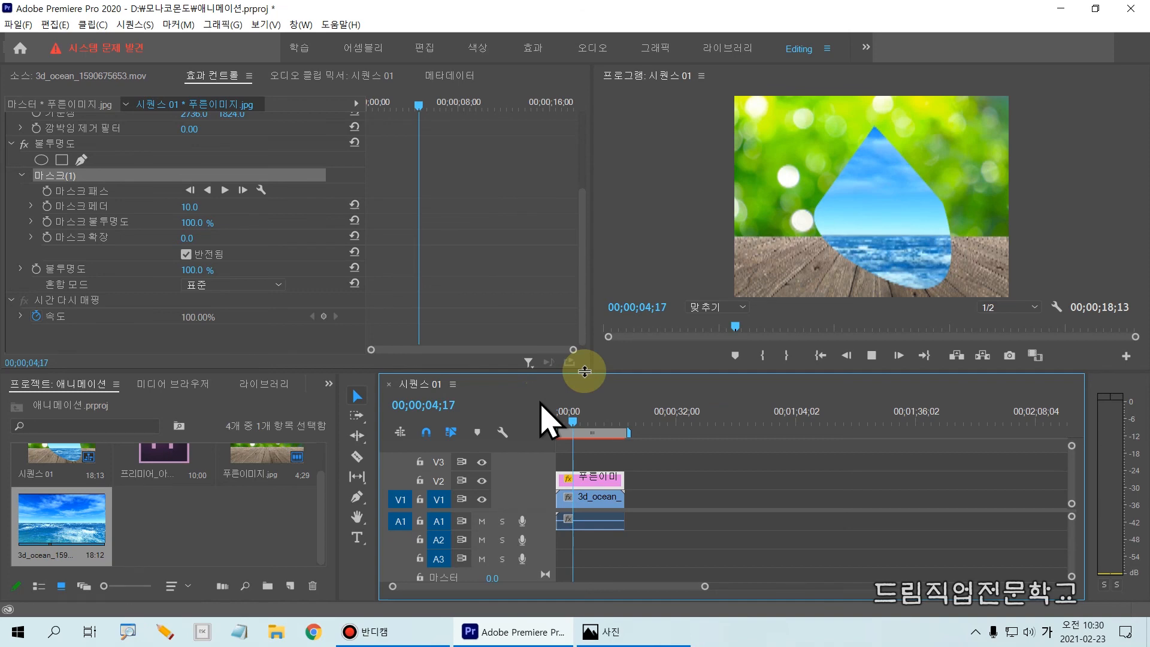
pyautogui.press('space')
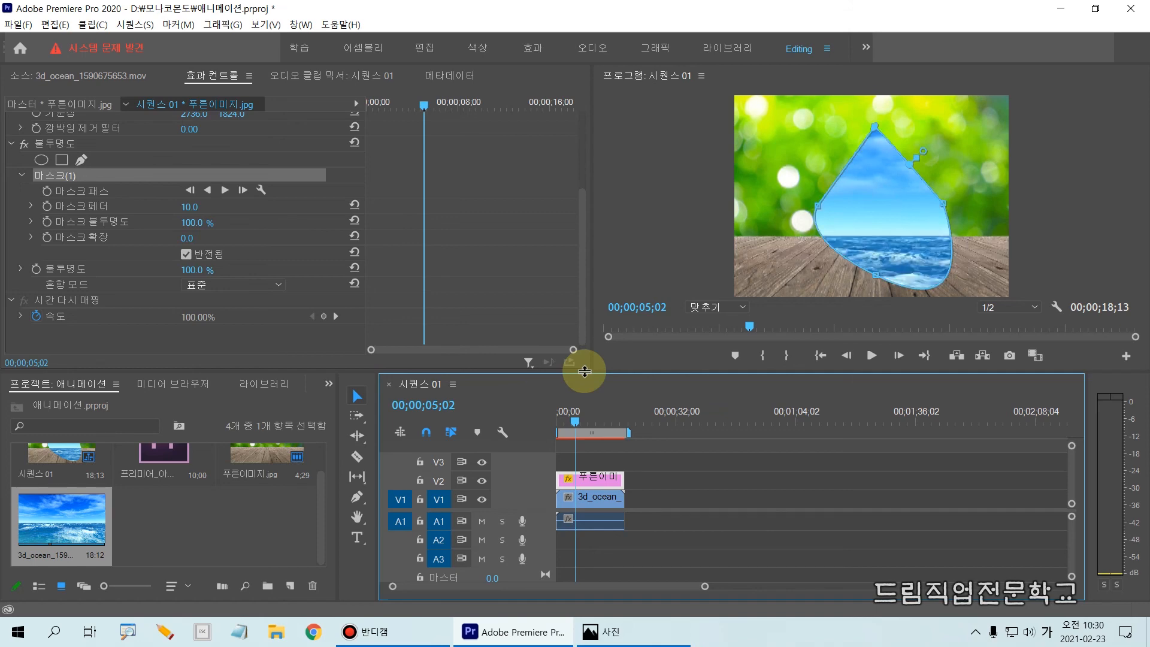
# Reshape the mask path by pulling its right vertex outward and adjusting the curve handle of its top vertex
pyautogui.click(93, 190)
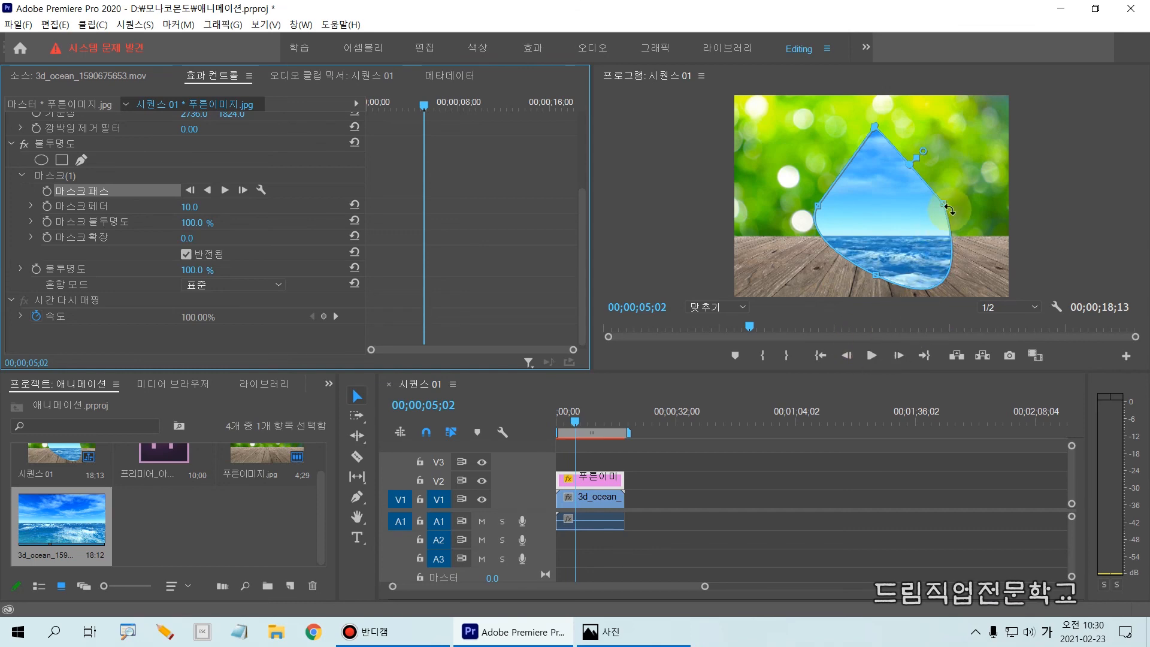
pyautogui.click(945, 206)
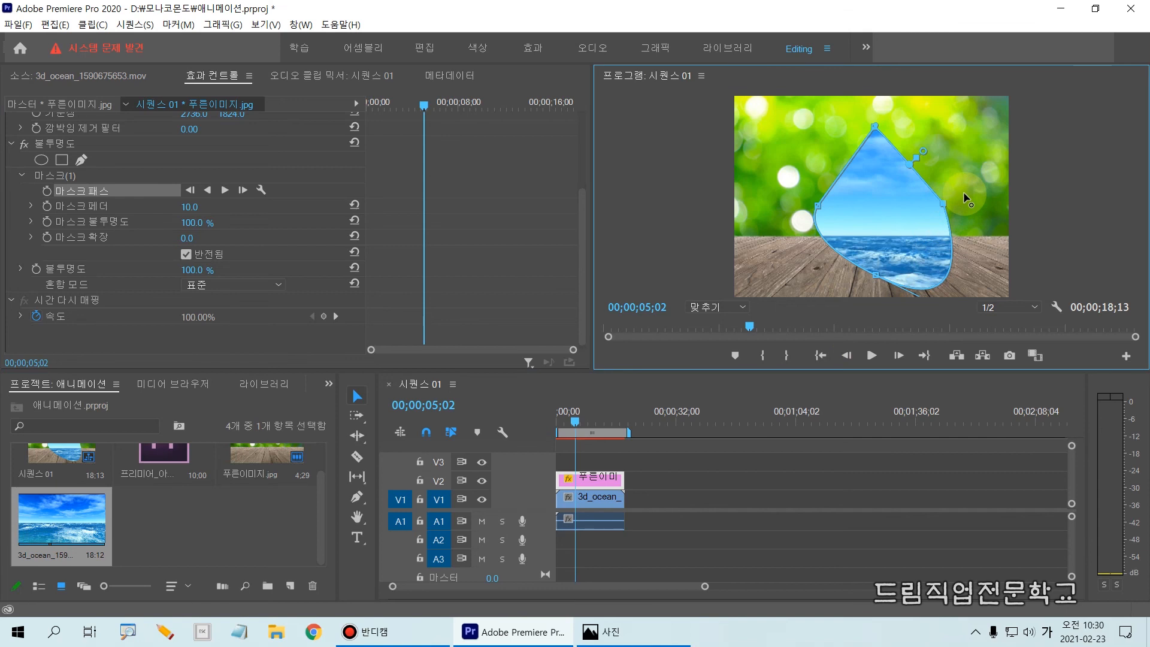
pyautogui.hotkey('ctrl', 'z')
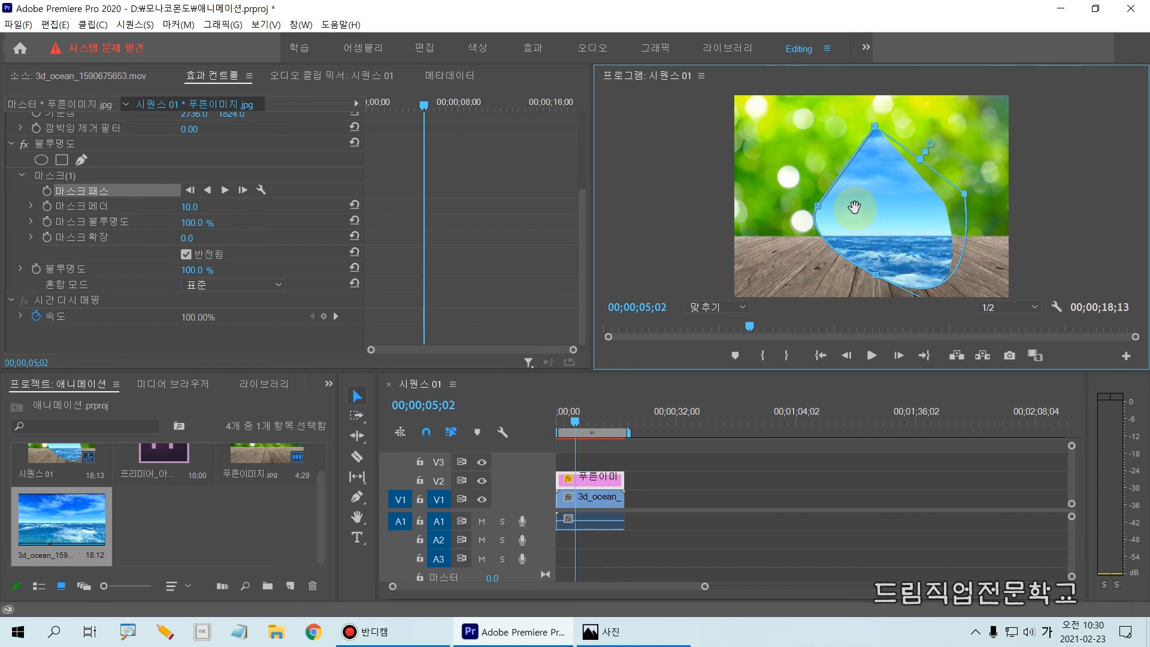
pyautogui.click(964, 195)
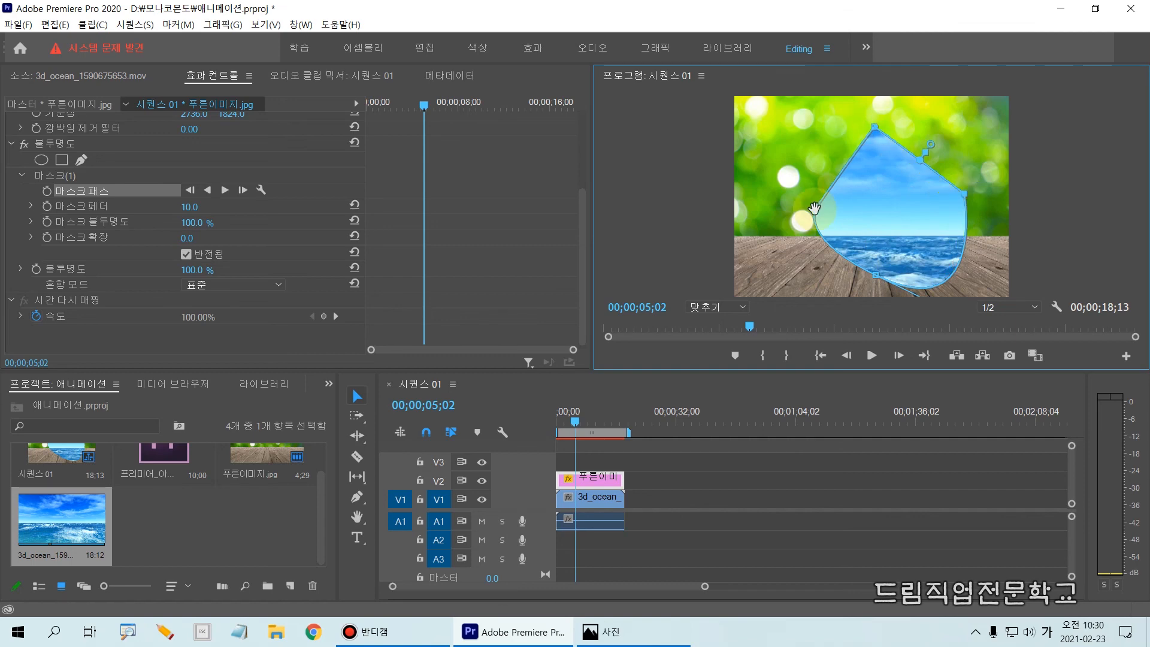
pyautogui.hotkey('ctrl', 'z')
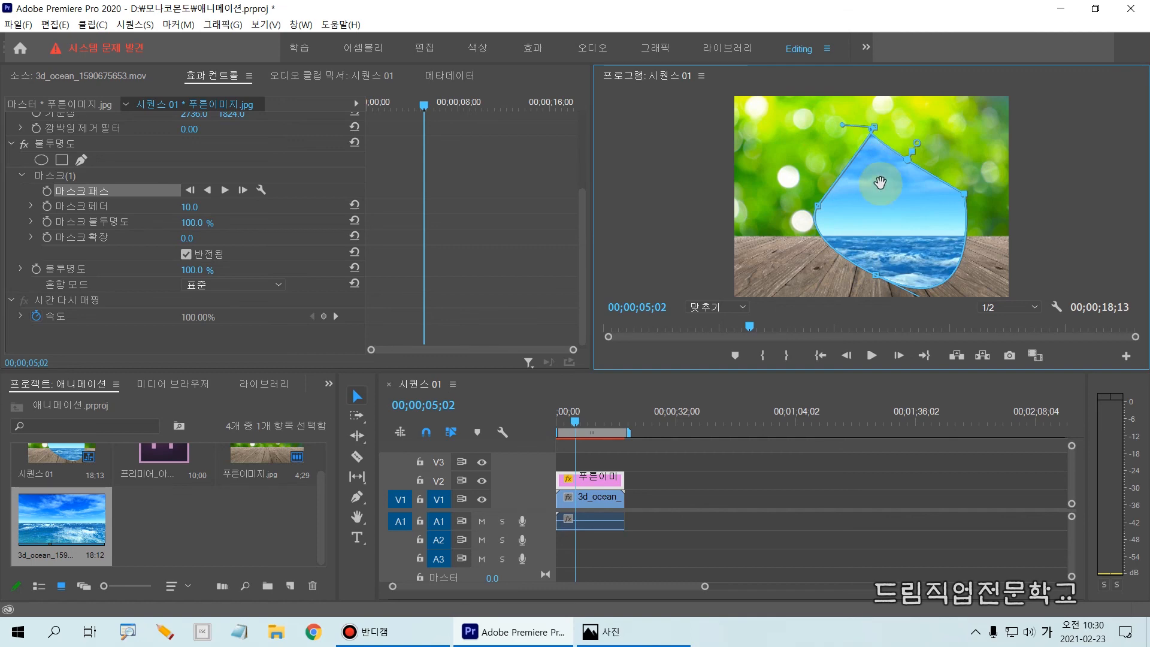
pyautogui.hotkey('ctrl', 'z')
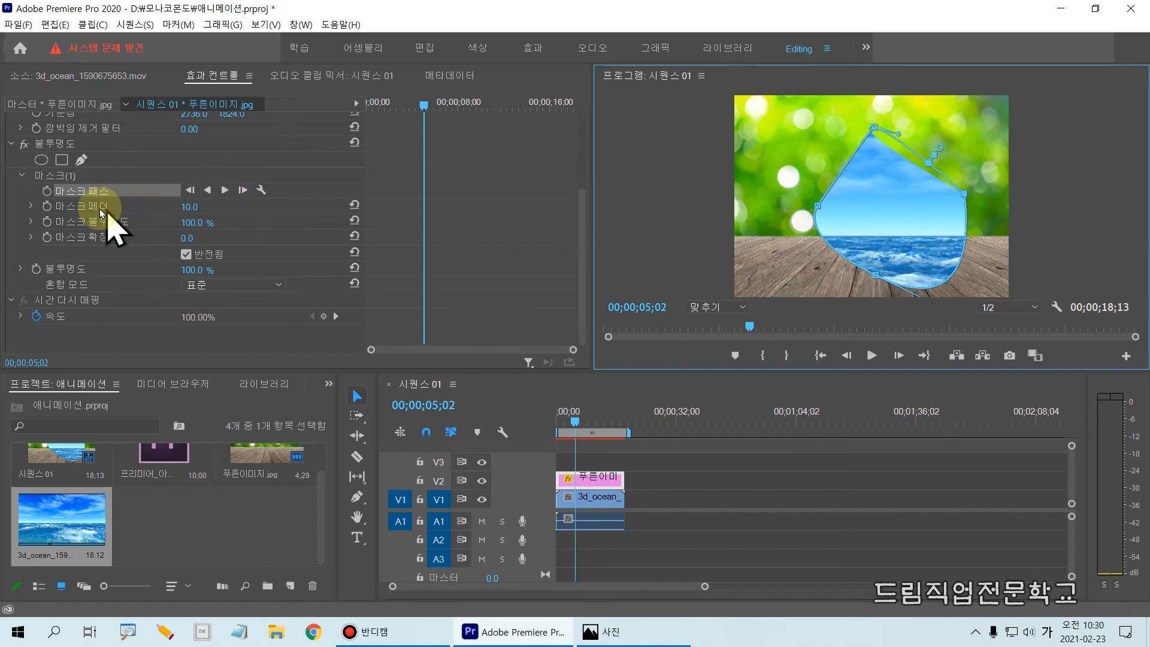
# Set the mask feather to 100 to soften the edge of the free-form mask
pyautogui.moveTo(207, 211); pyautogui.dragTo(156, 241)
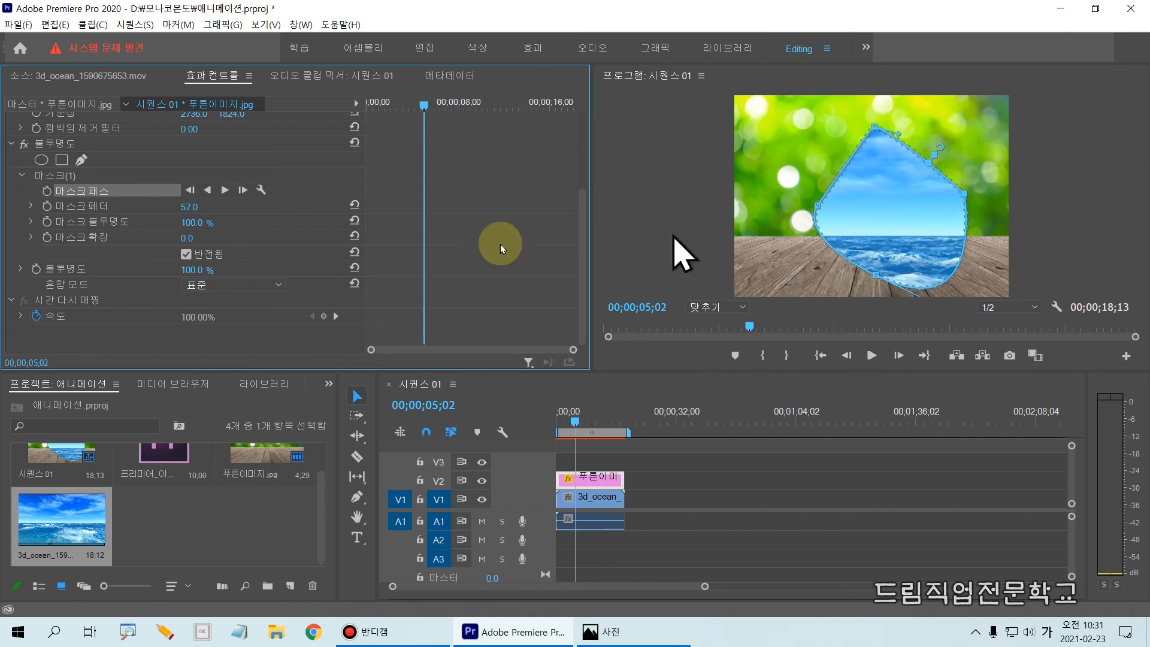
pyautogui.click(192, 206)
pyautogui.write('100')
pyautogui.click(206, 205)
pyautogui.click(745, 198)
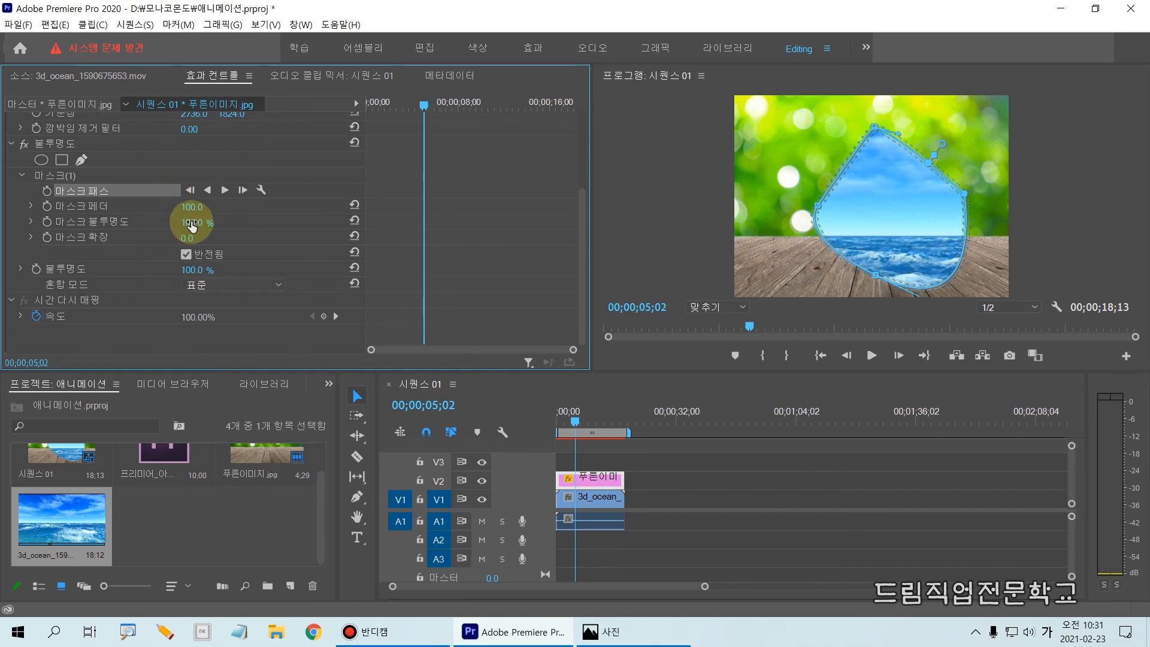
# Set the mask opacity to 62% and the mask expansion to 73
pyautogui.moveTo(191, 226); pyautogui.dragTo(167, 226)
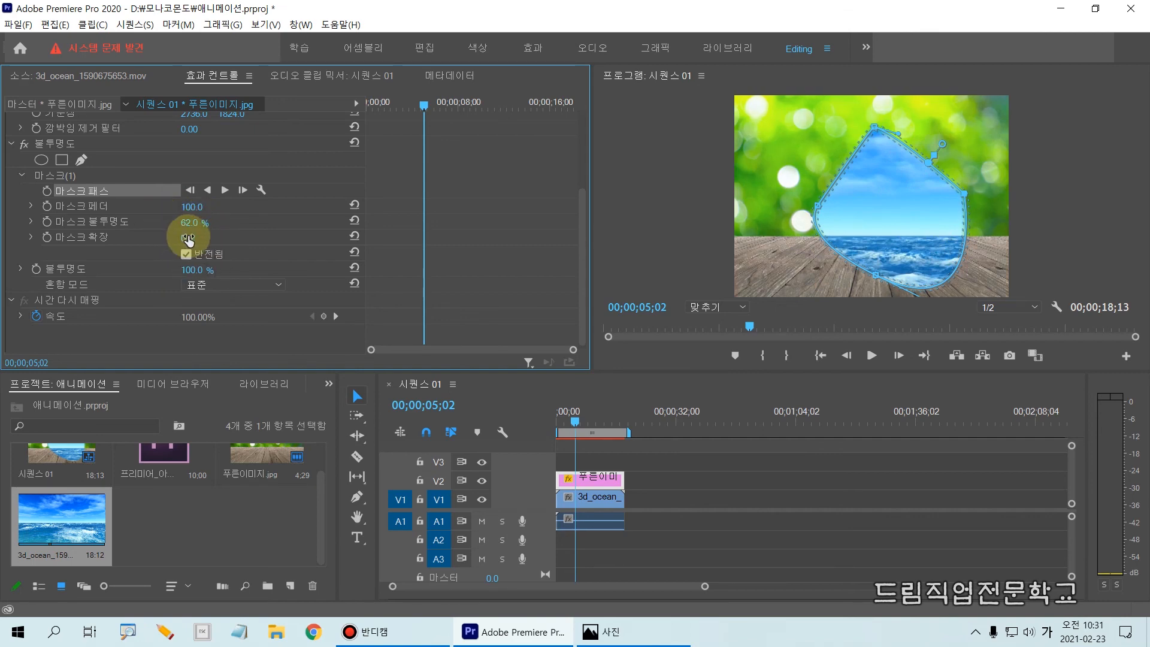
pyautogui.moveTo(181, 239); pyautogui.dragTo(561, 279)
pyautogui.click(869, 214)
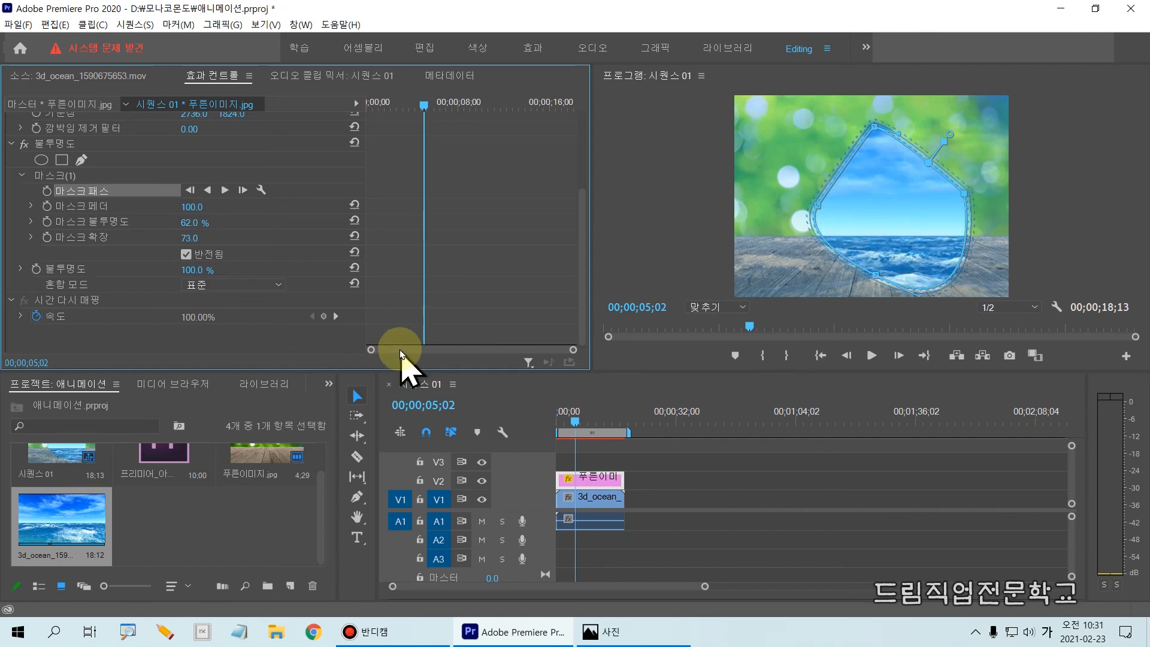
pyautogui.moveTo(4, 138)
pyautogui.mouseDown()
pyautogui.moveTo(24, 154)
pyautogui.moveTo(116, 169)
pyautogui.mouseUp()
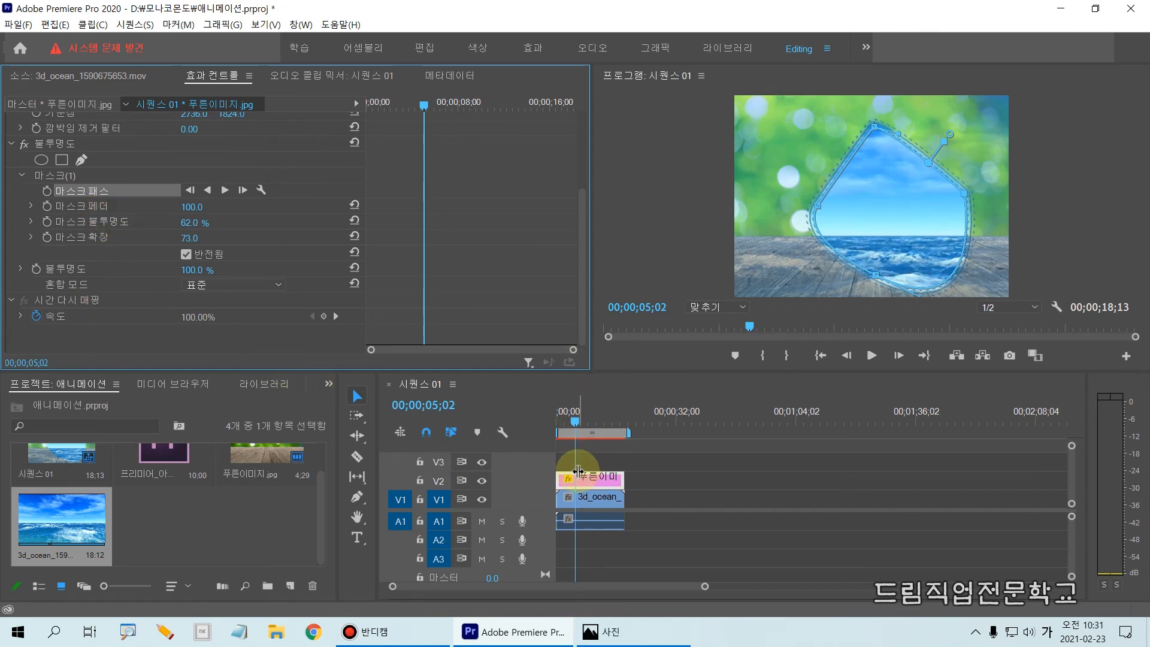
pyautogui.click(383, 640)
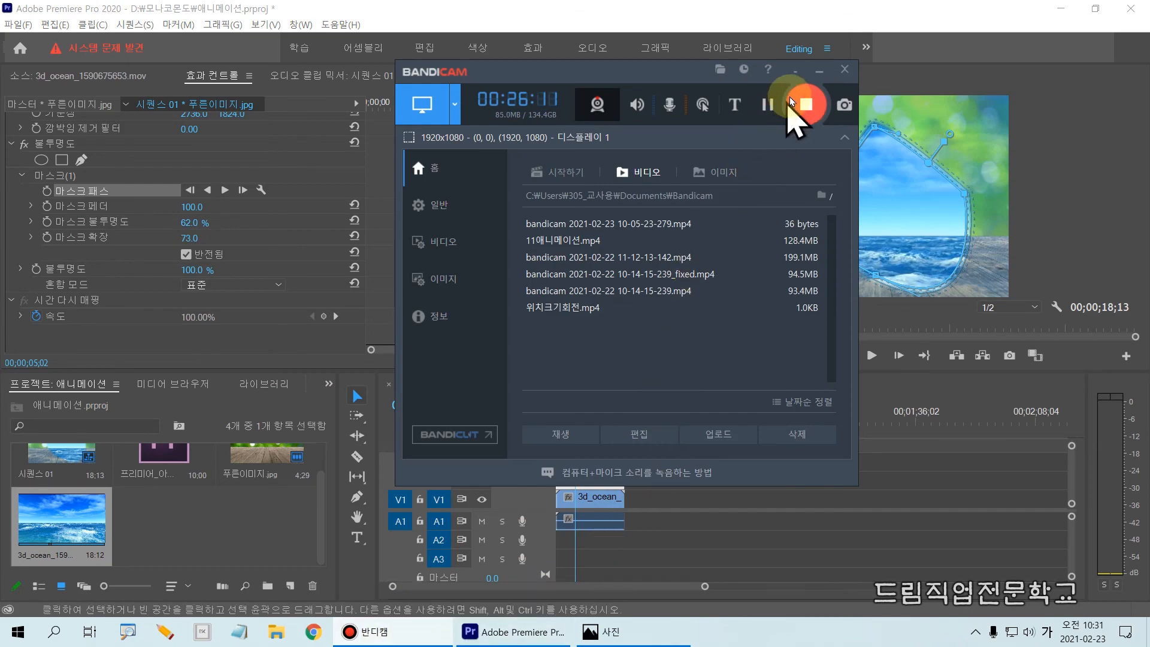
pyautogui.click(790, 99)
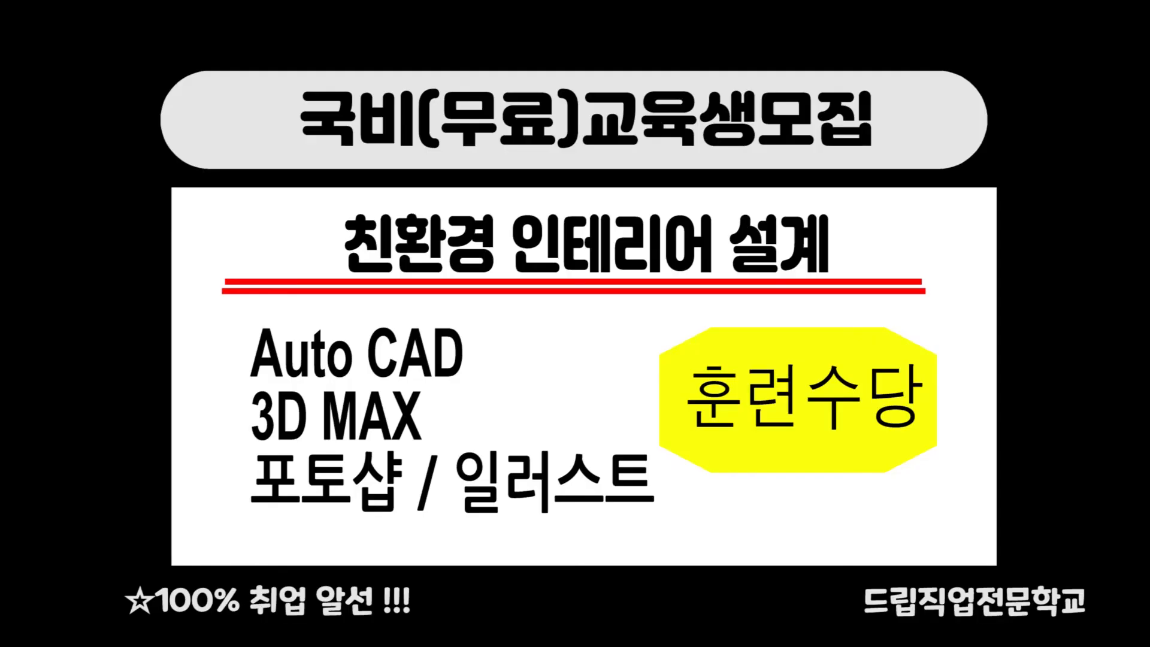